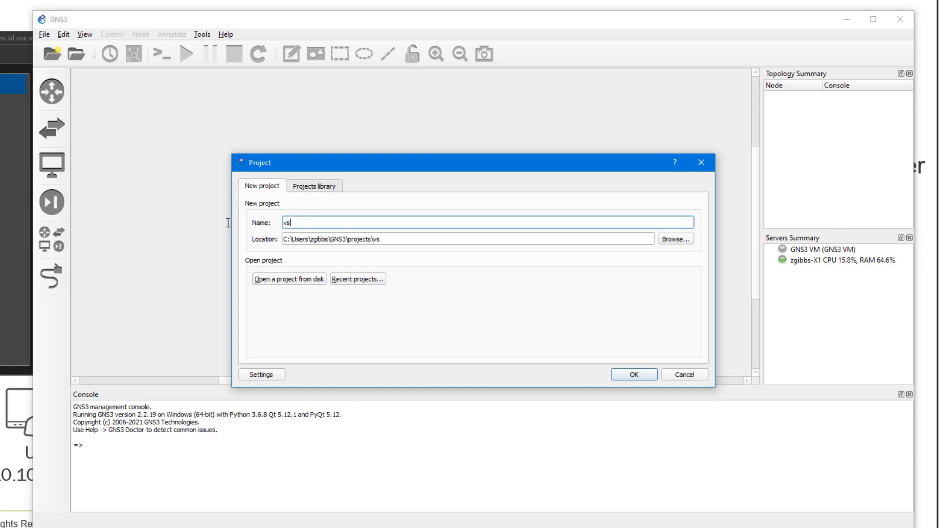
Step: Create the project 'vsrx GNS3 LB' and browse the Routers, Switches, End devices and Security devices templates
text(GNS3 LB)
key(Return)
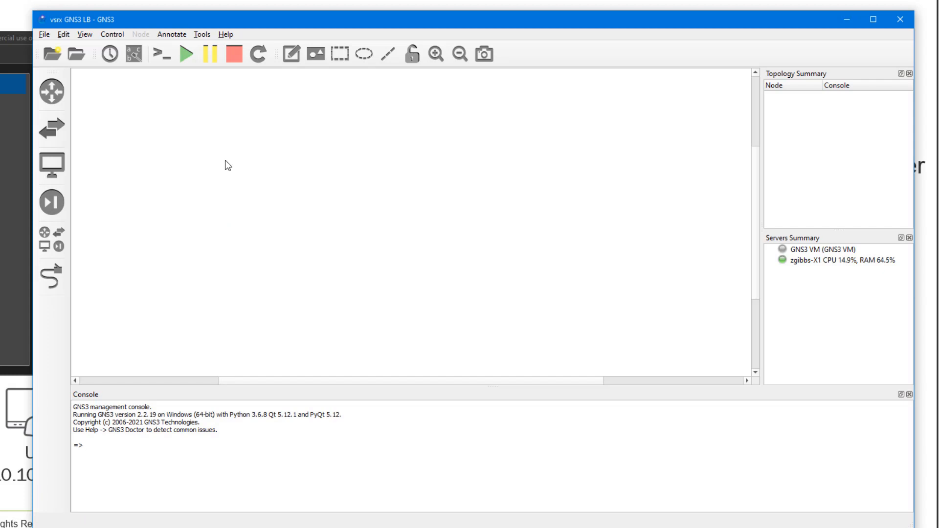
click(51, 98)
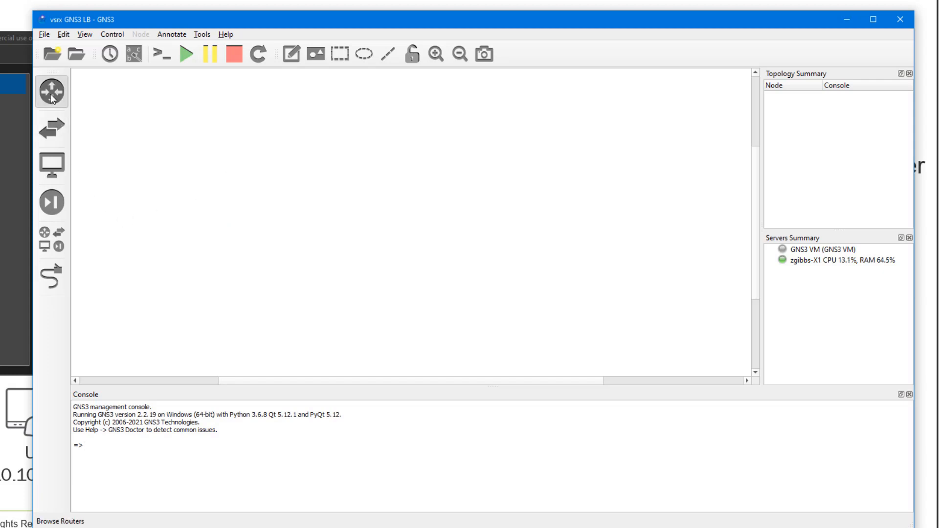
click(53, 126)
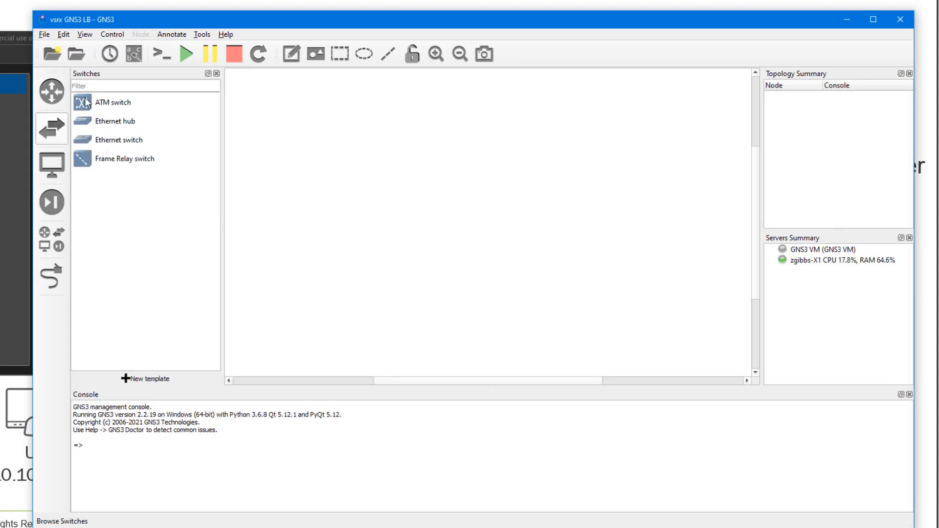
click(51, 164)
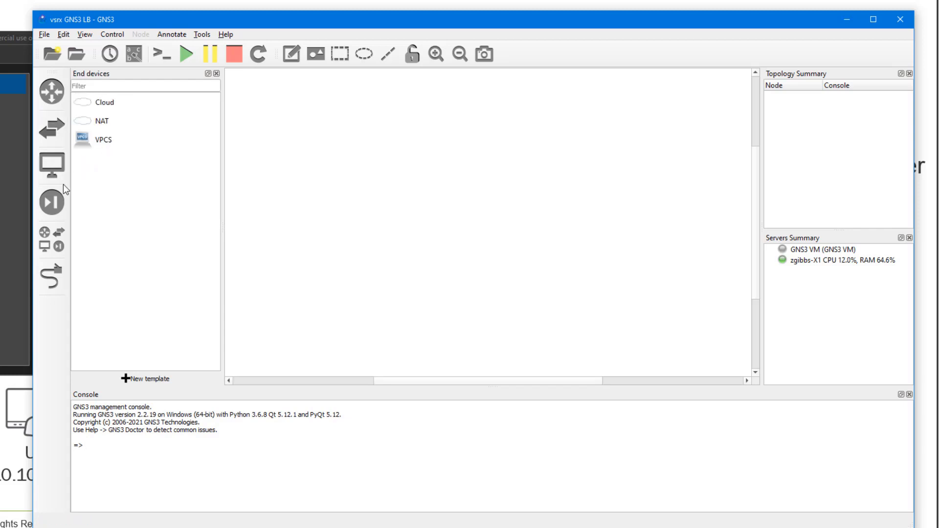
click(51, 202)
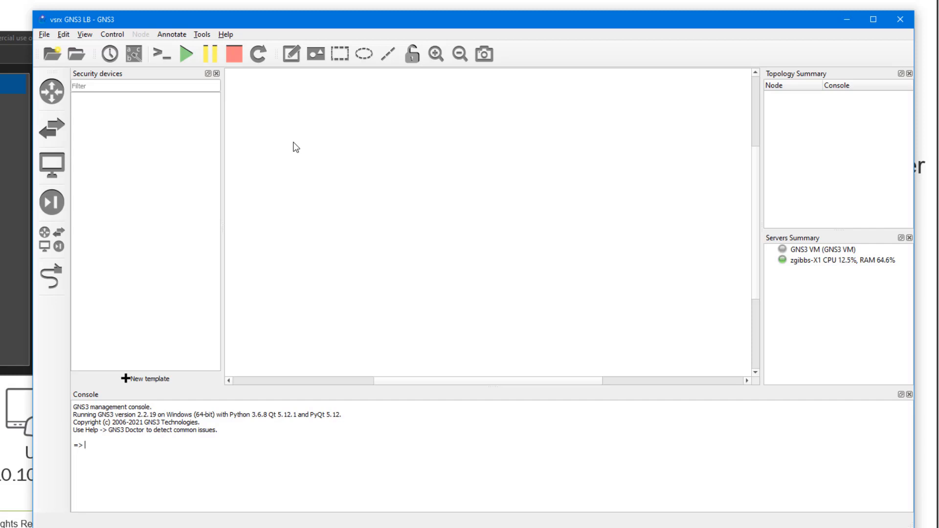
click(64, 34)
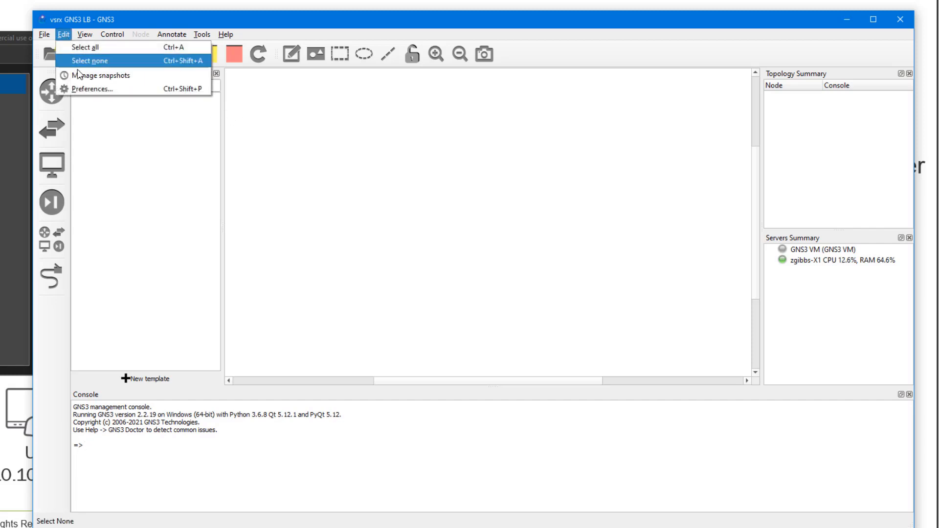
click(85, 89)
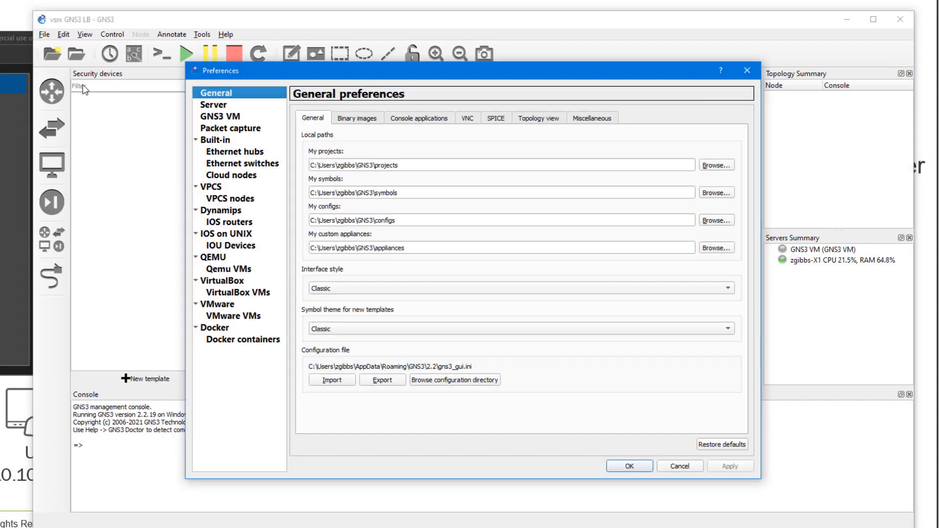
click(219, 118)
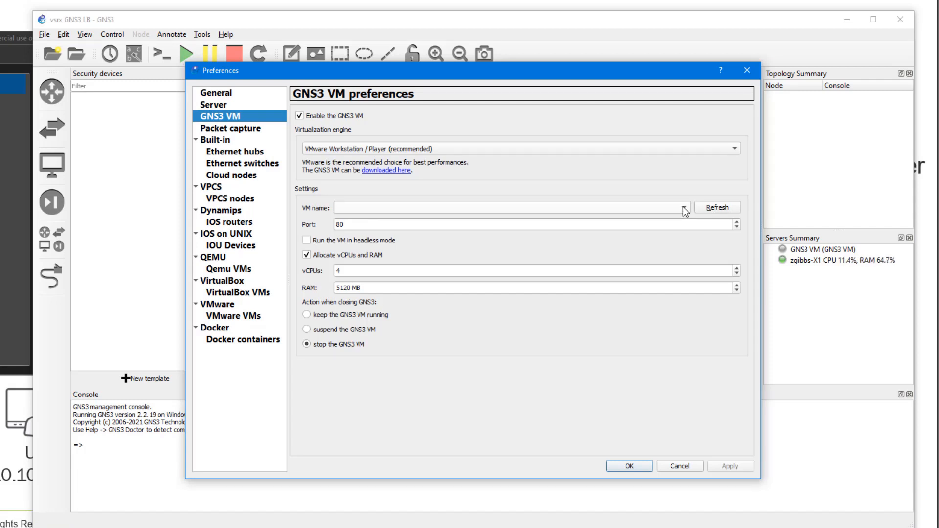
click(403, 171)
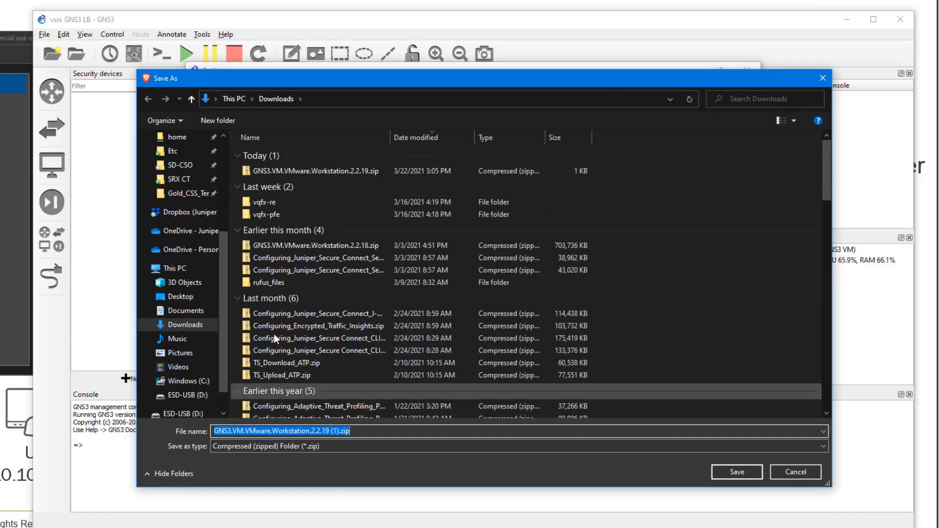
click(788, 470)
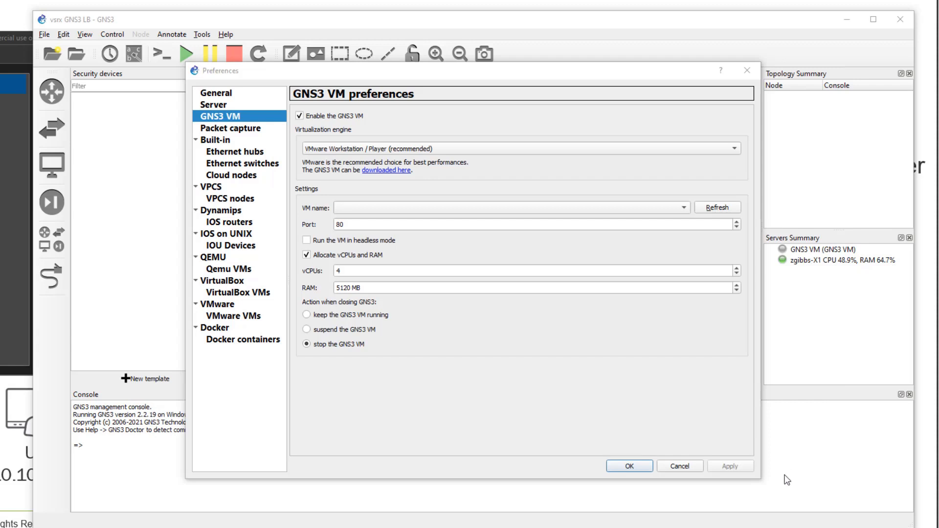
click(691, 468)
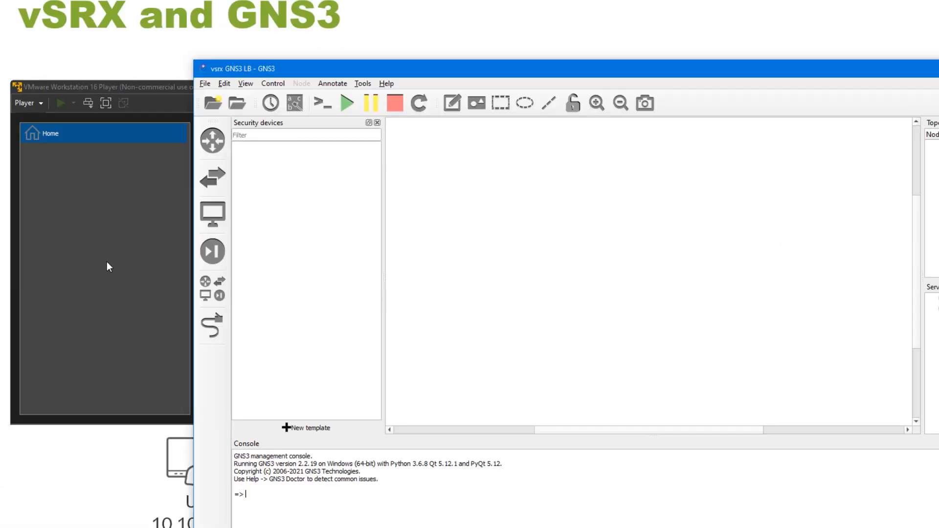
Step: Import GNS3 VM.ova into VMware Workstation Player as a new virtual machine
click(106, 263)
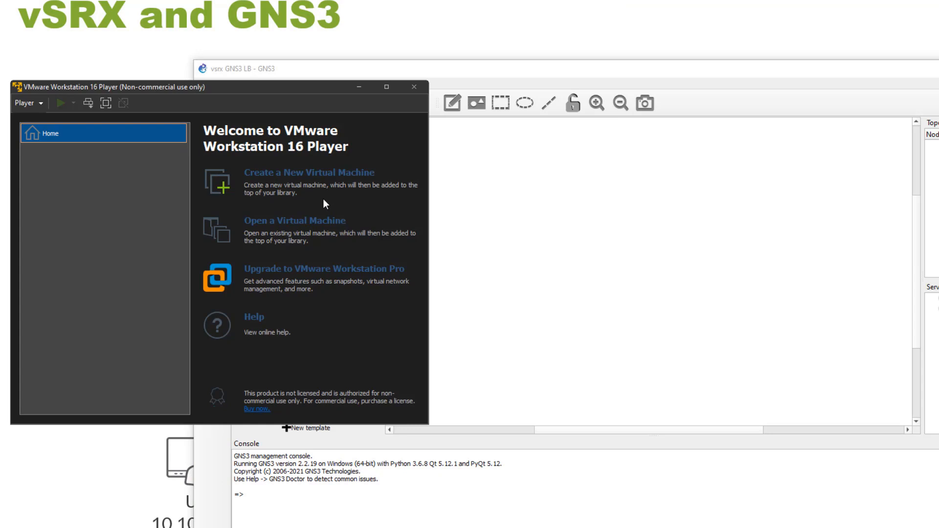
click(292, 224)
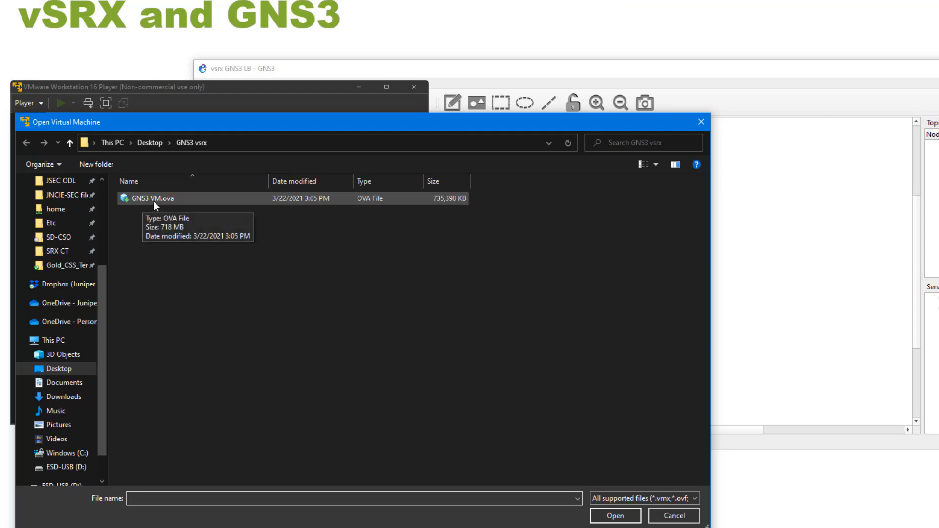
double_click(168, 199)
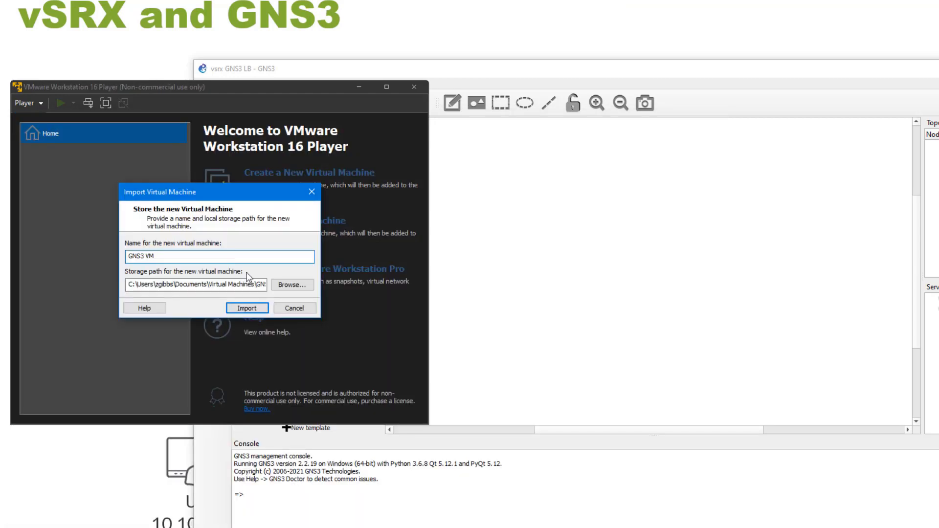
click(246, 308)
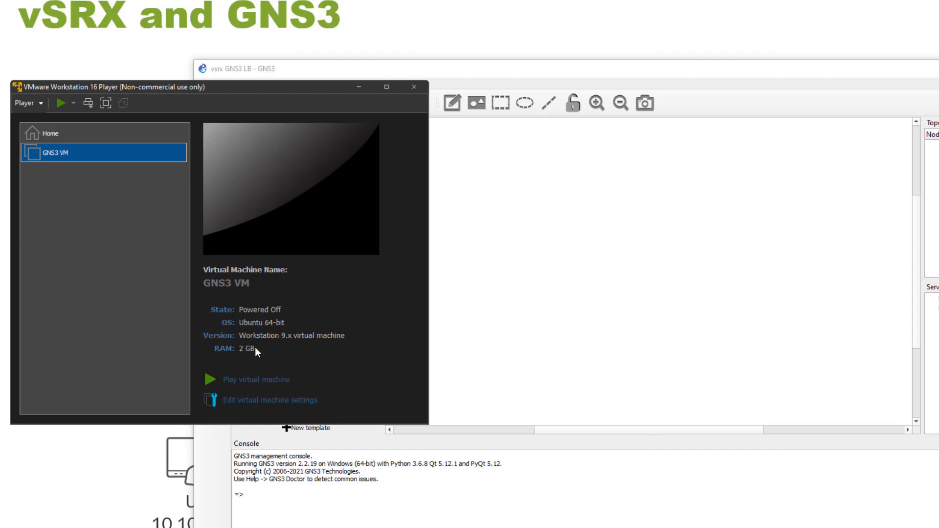
Step: Review the GNS3 VM's hardware settings (2 GB memory, 1 processor core) and cancel without changes
click(269, 398)
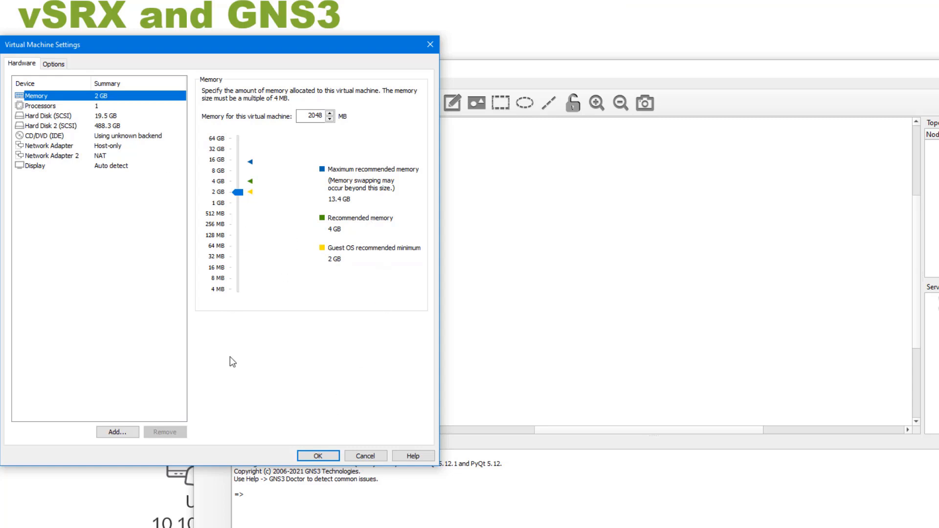
click(46, 107)
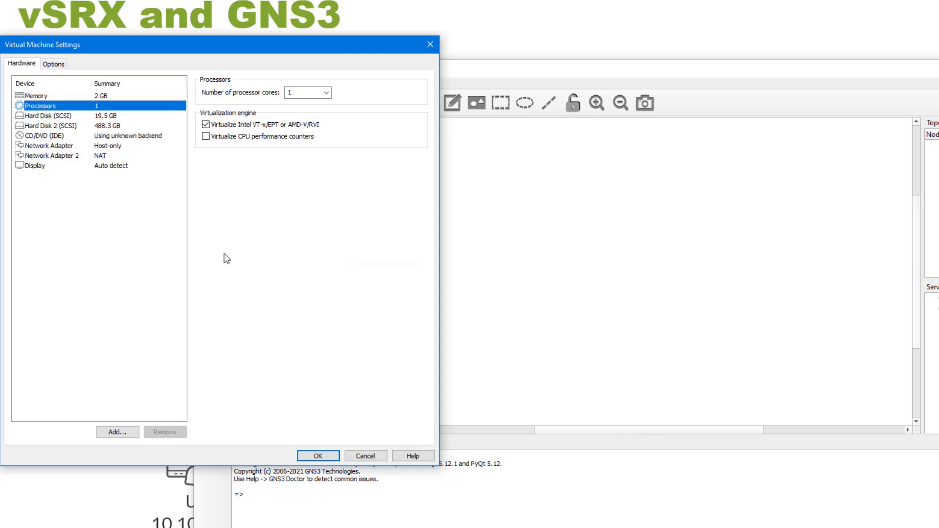
click(371, 455)
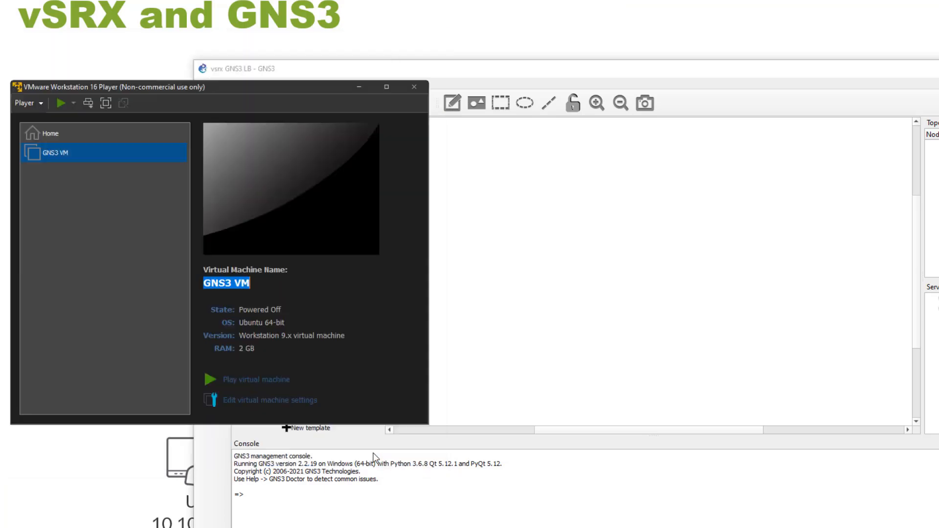
Step: Close VMware Player and go to the GNS3 VM page in GNS3 Preferences
click(412, 89)
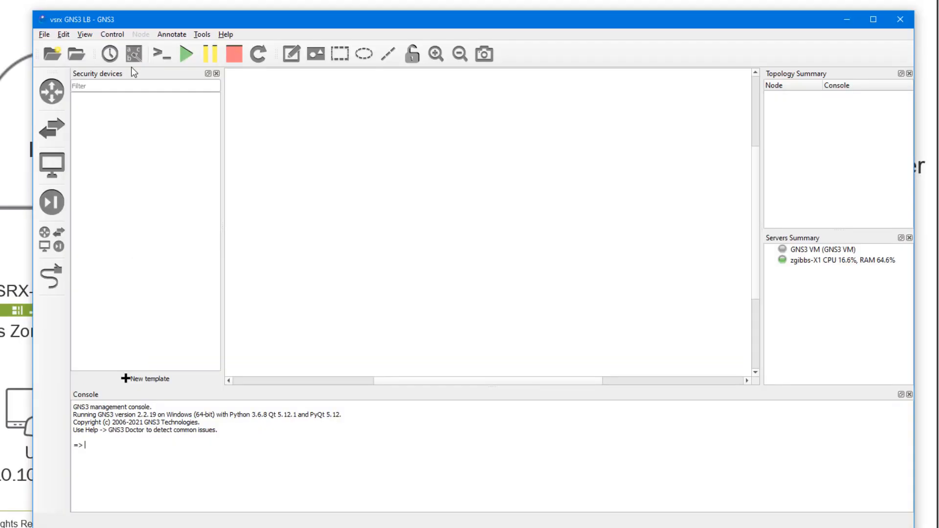
click(67, 37)
click(98, 89)
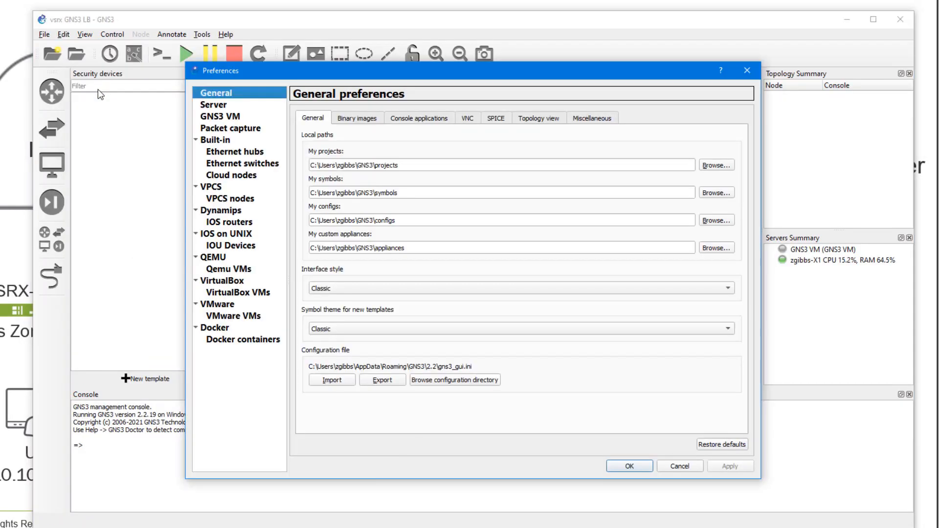
click(221, 116)
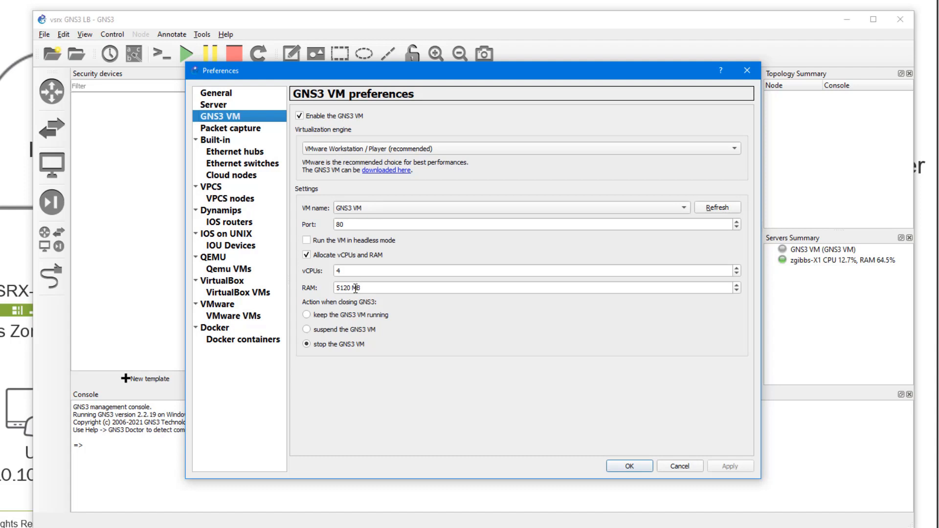
Step: Try 1 vCPU and 1024 MB RAM for the GNS3 VM
double_click(350, 270)
text(1)
click(394, 289)
key(Down)
key(Down)
key(Down)
key(Down)
key(Down)
key(Down)
key(Down)
key(Down)
key(Down)
key(Up)
key(Up)
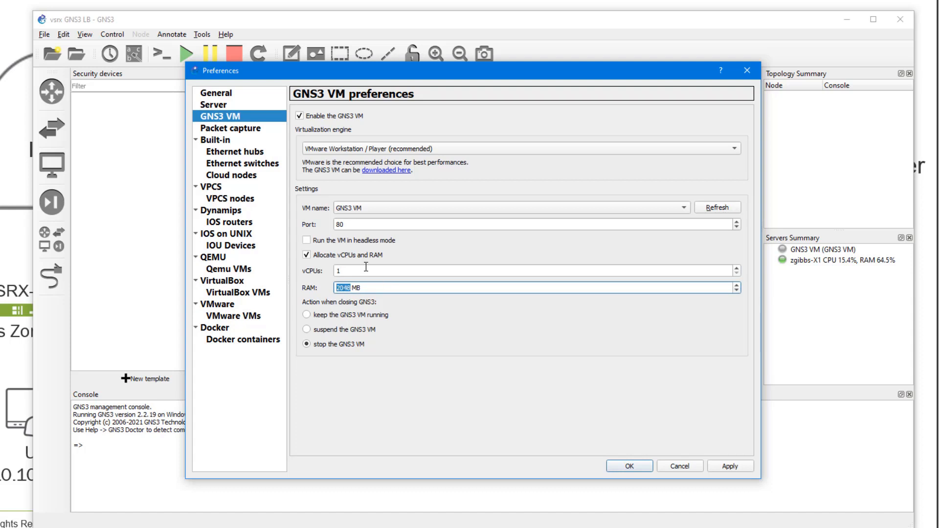
Step: Set the GNS3 VM to 4 vCPUs and raise its RAM from 4096 toward 5120 MB
drag(371, 270, 285, 270)
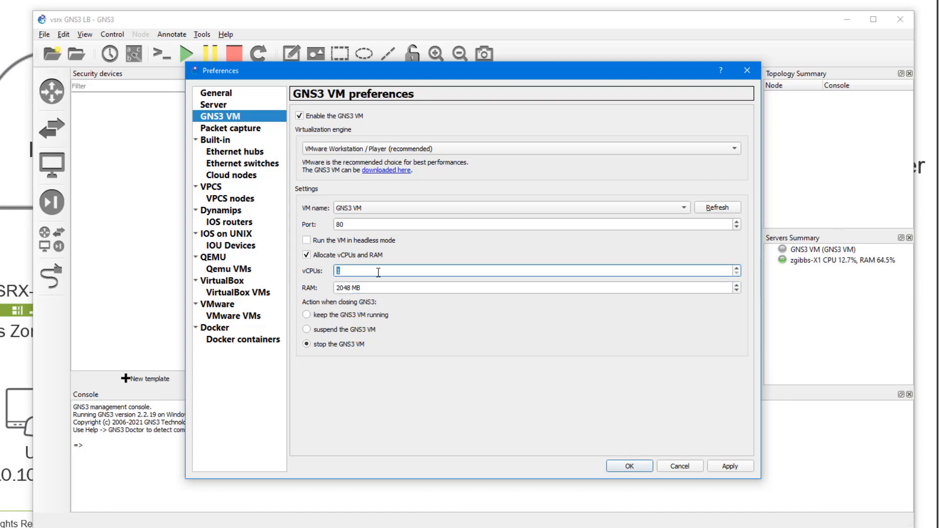
text(4)
click(470, 288)
key(Up)
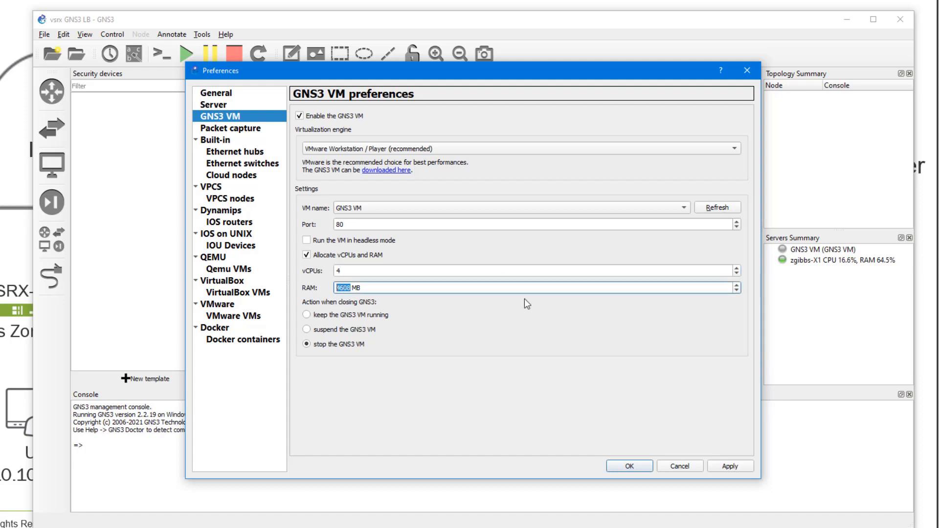
key(Down)
click(524, 298)
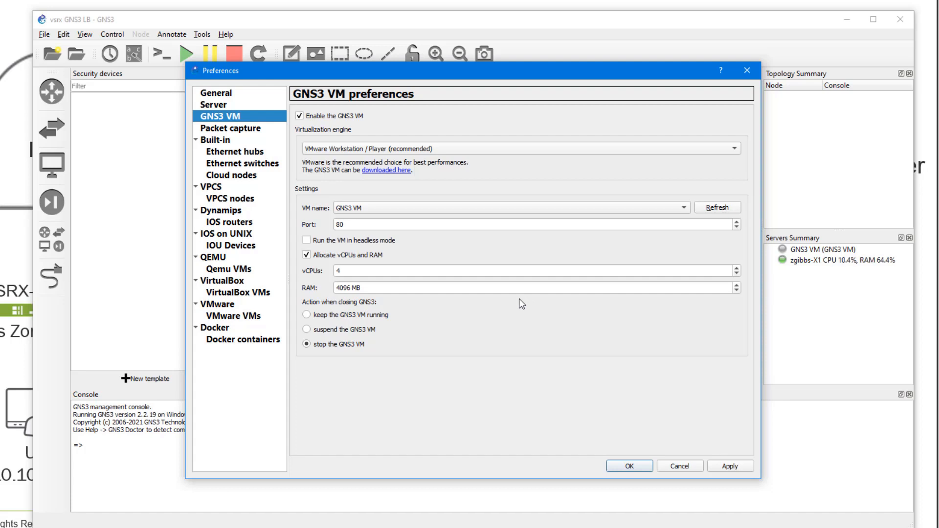
click(468, 285)
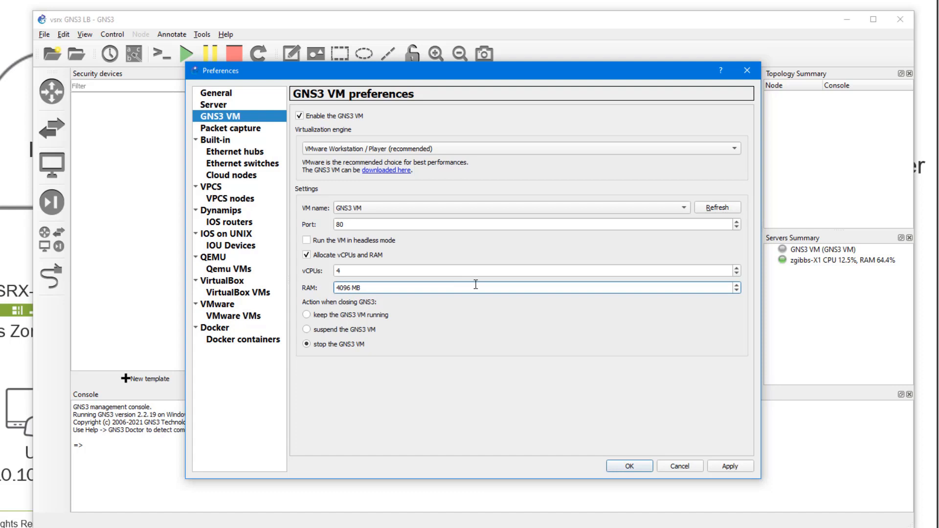
scroll(476, 285, up, 1)
Step: Apply and save the GNS3 VM settings, then close GNS3 confirming the exit
click(729, 467)
click(640, 466)
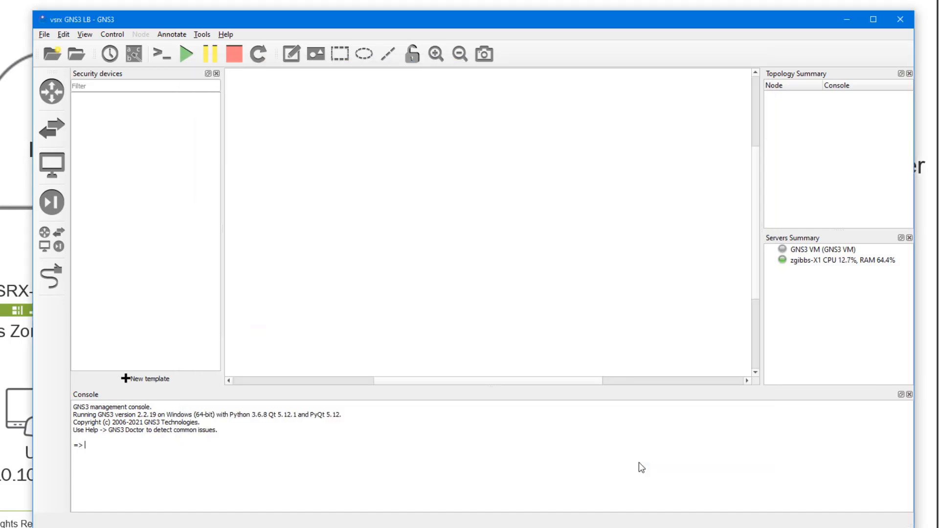
click(899, 21)
click(473, 289)
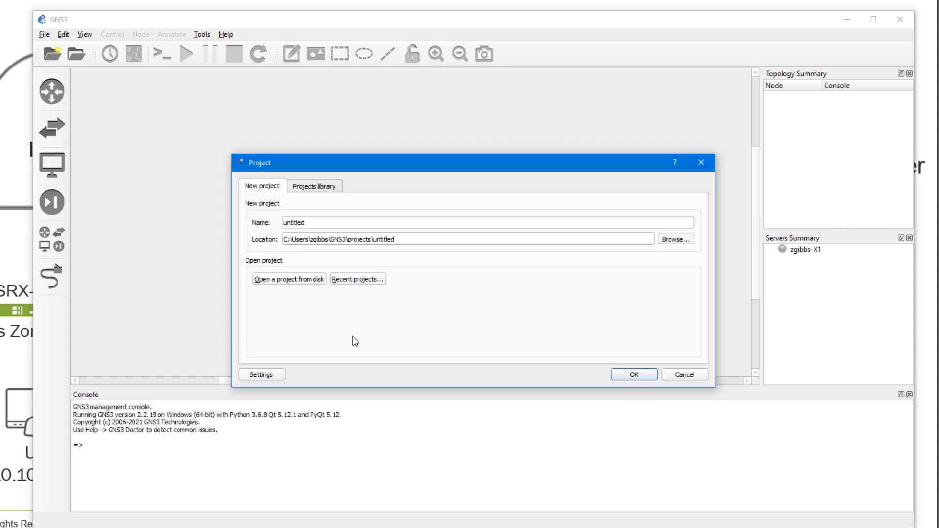
Step: Skip the new project prompt and reopen the recent vsrx GNS3 LB project
click(690, 375)
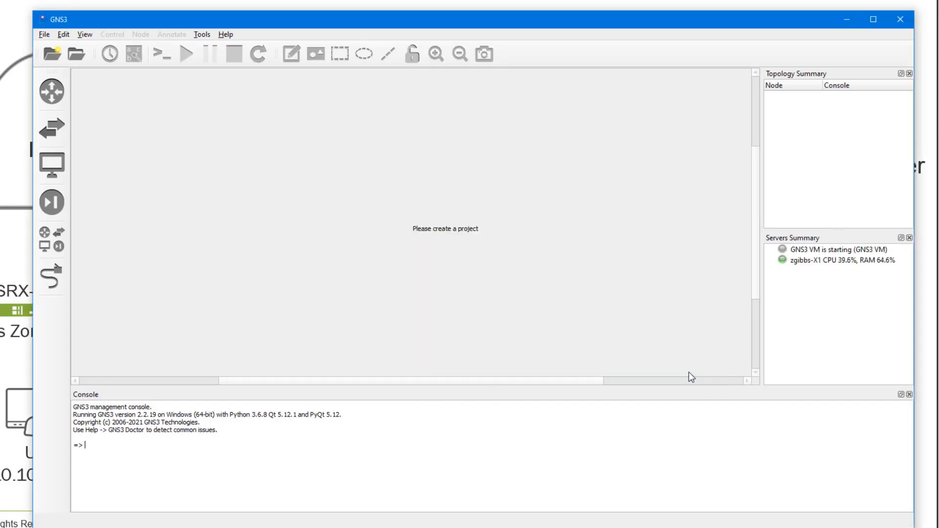
click(44, 34)
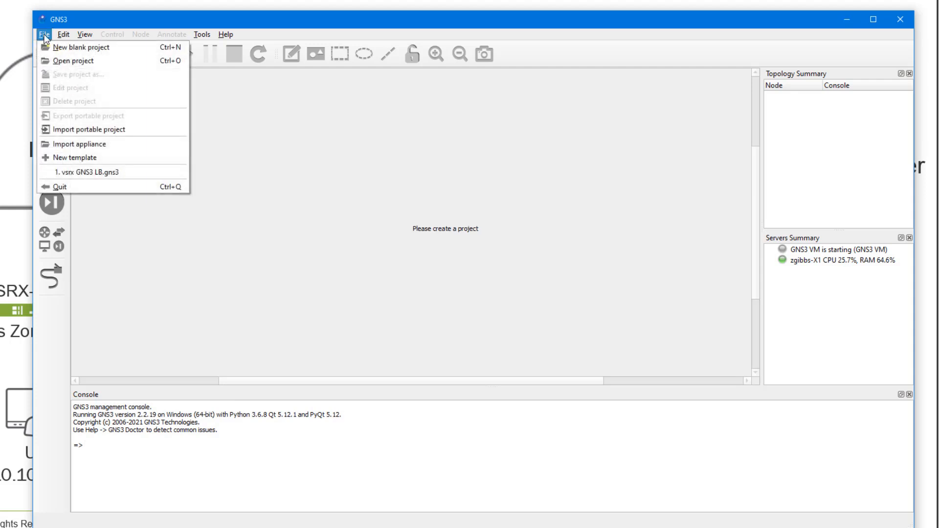
click(97, 172)
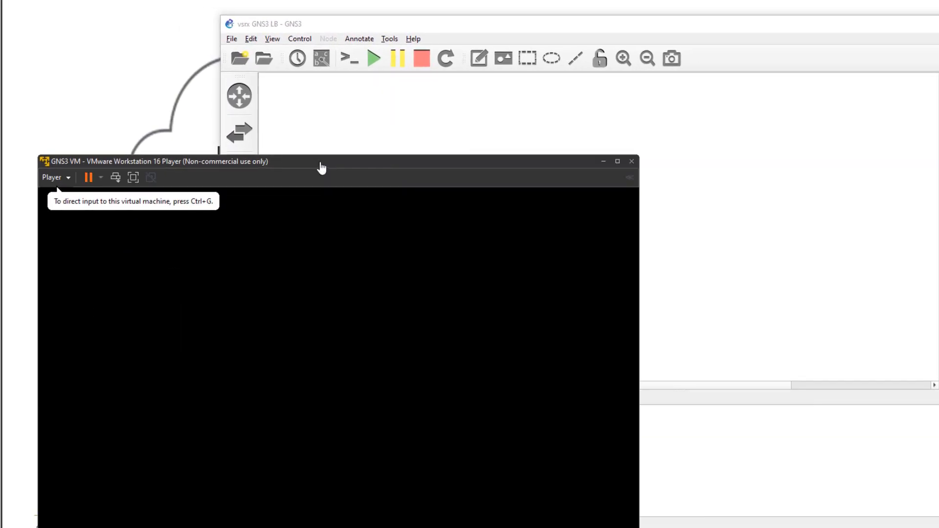
Step: Move the GNS3 VM console window up and postpone the VMware Tools update
drag(330, 160, 316, 32)
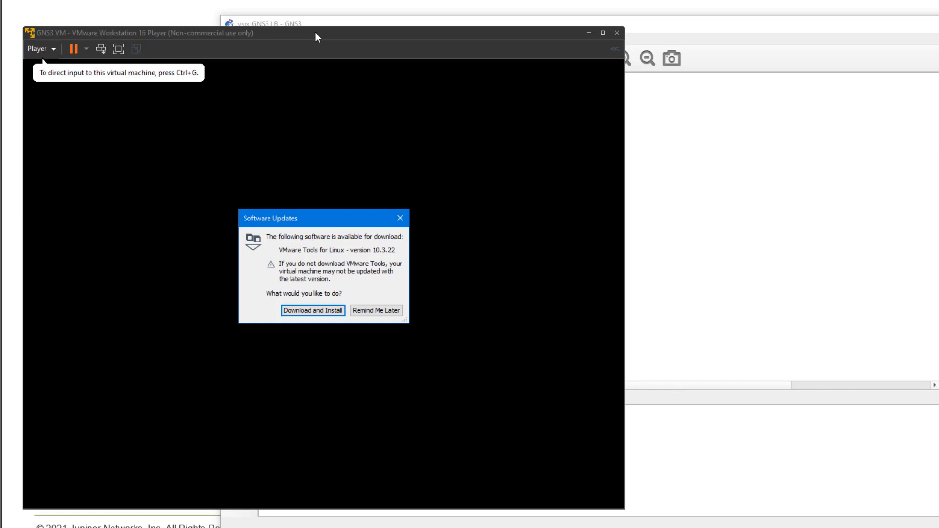
click(377, 311)
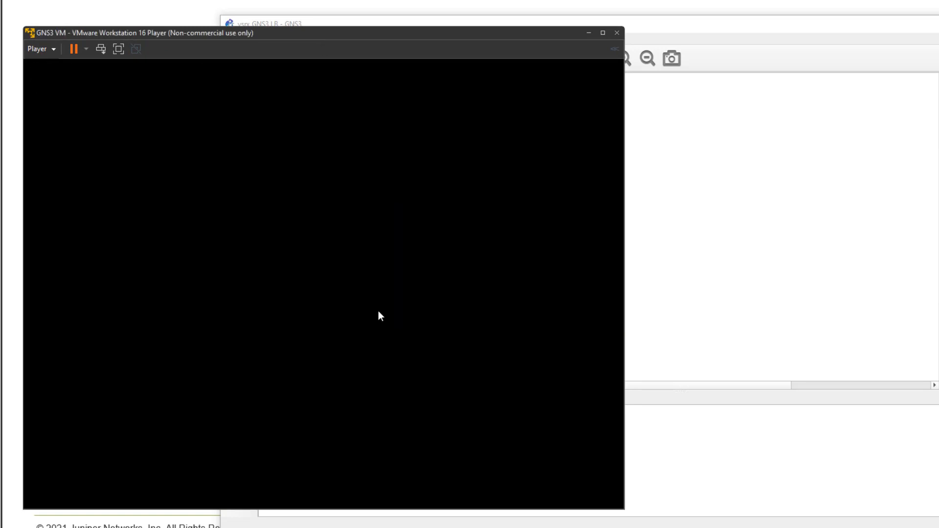
click(899, 302)
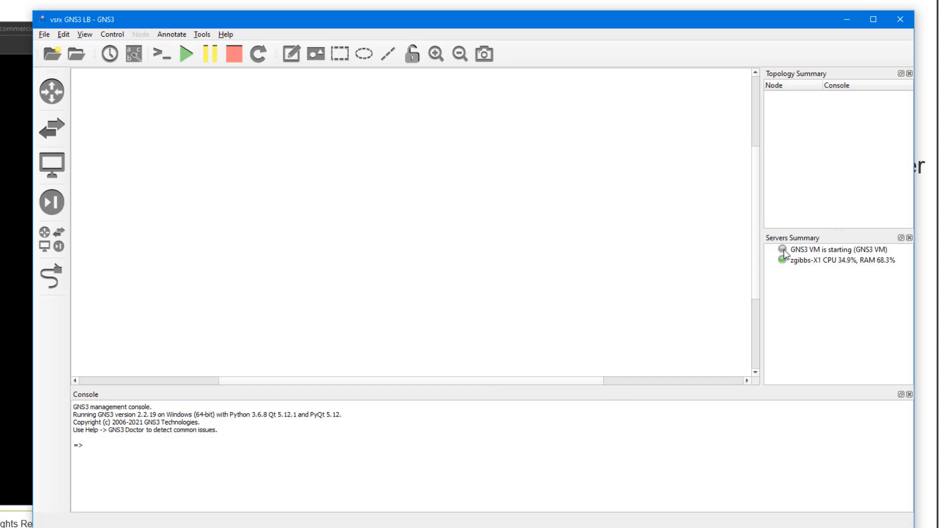
Step: Confirm the GNS3 VM finished booting and shows as running in GNS3, then bring up Firefox
mouse_move(785, 255)
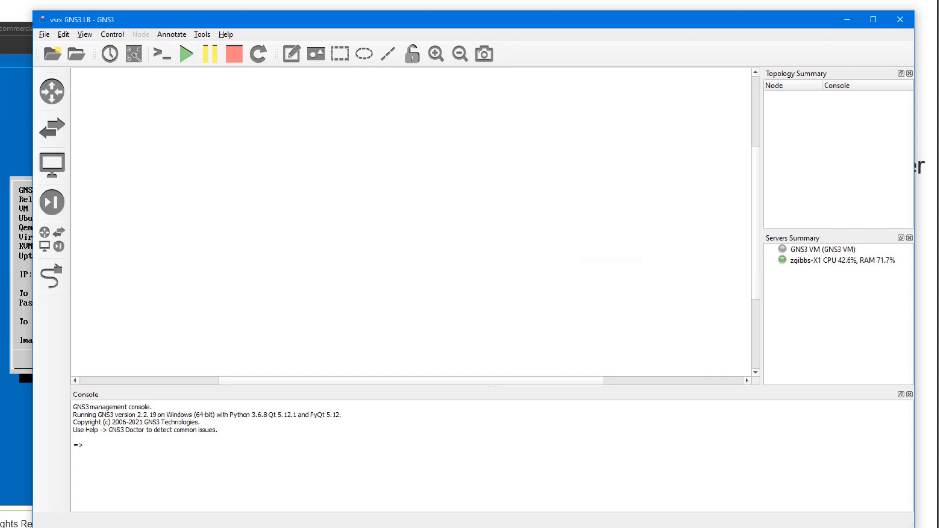
click(18, 235)
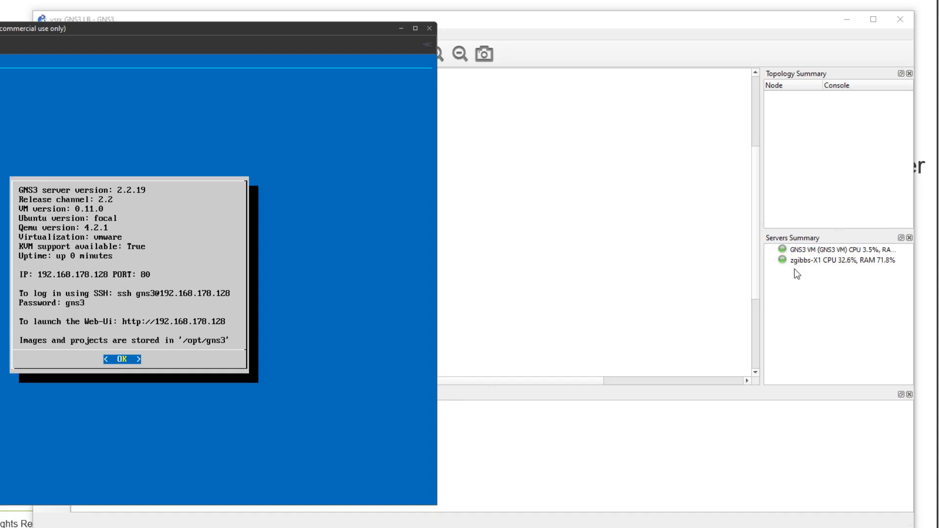
click(804, 252)
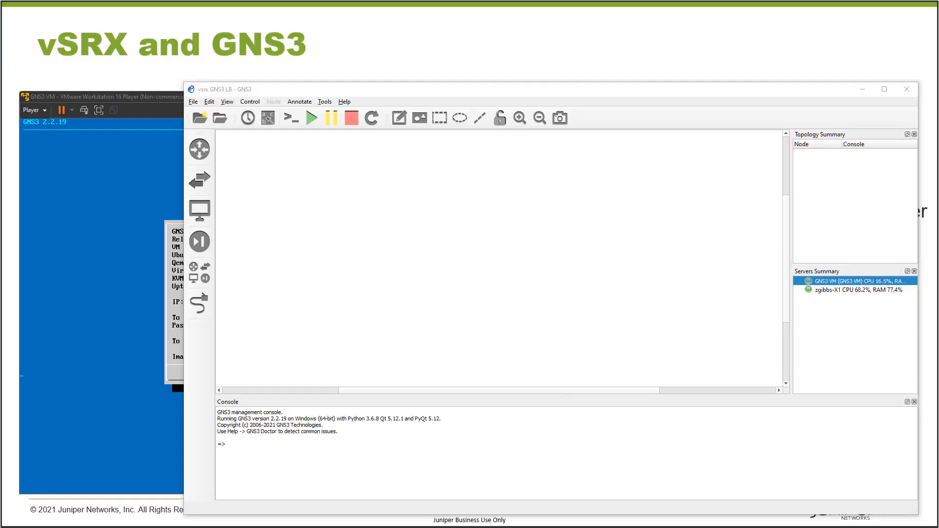
drag(386, 527, 293, 23)
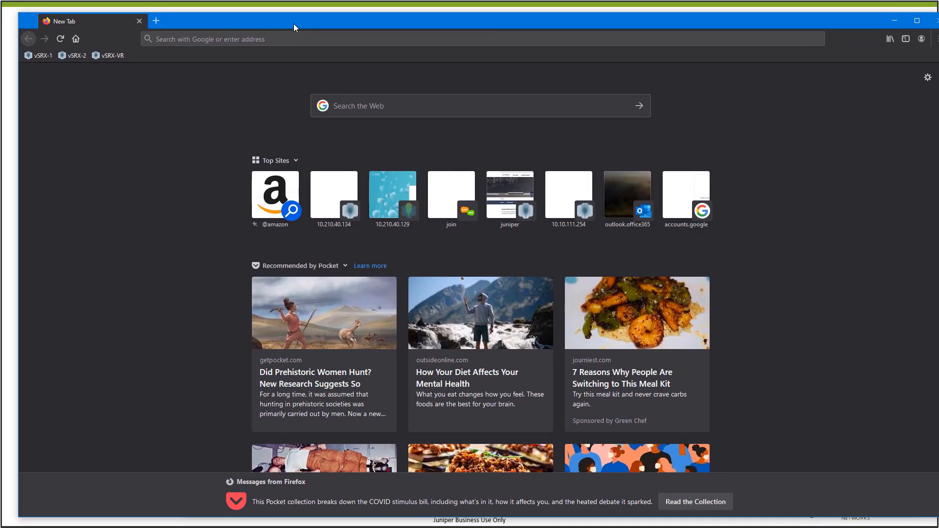
Step: Maximize Firefox and open the gns3.com website
double_click(294, 23)
click(311, 27)
text(https://www.gns3.com/)
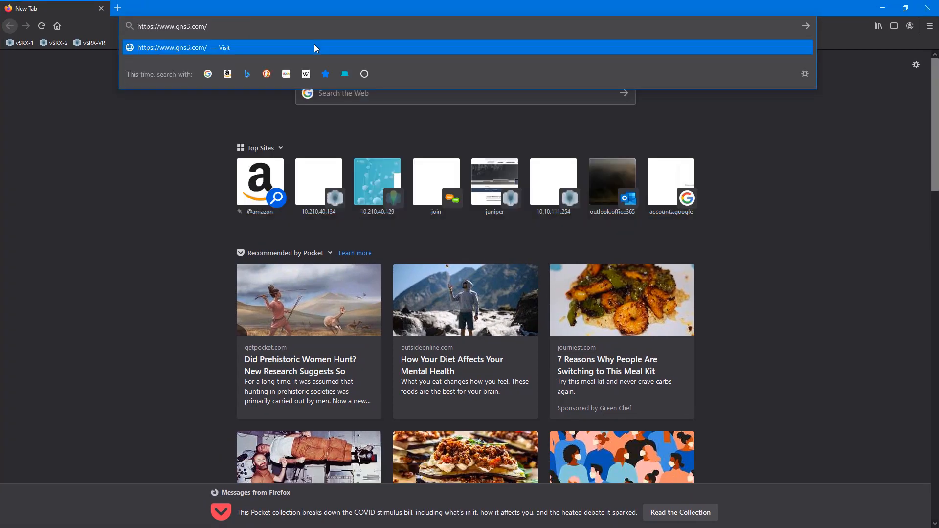
click(316, 47)
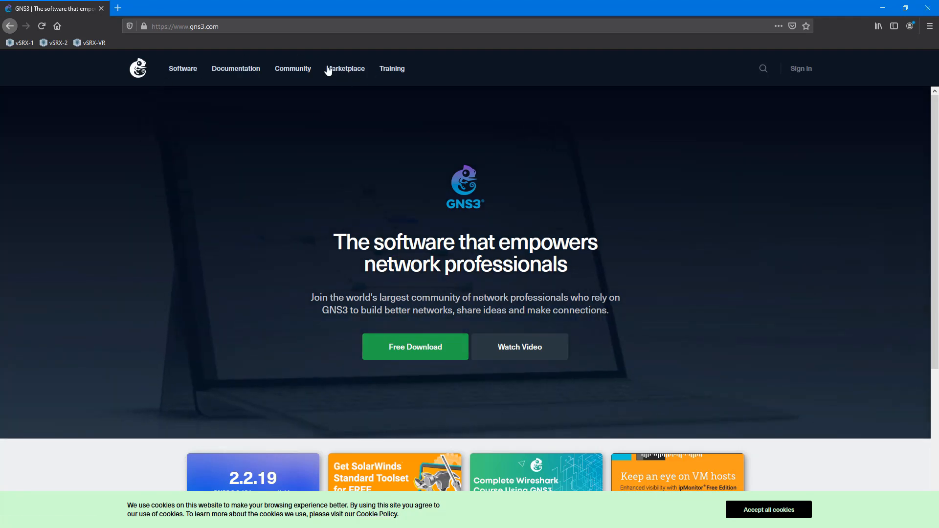
Step: Go to the Marketplace appliances list, accept cookies, and open the Juniper vSRX appliance page
click(328, 71)
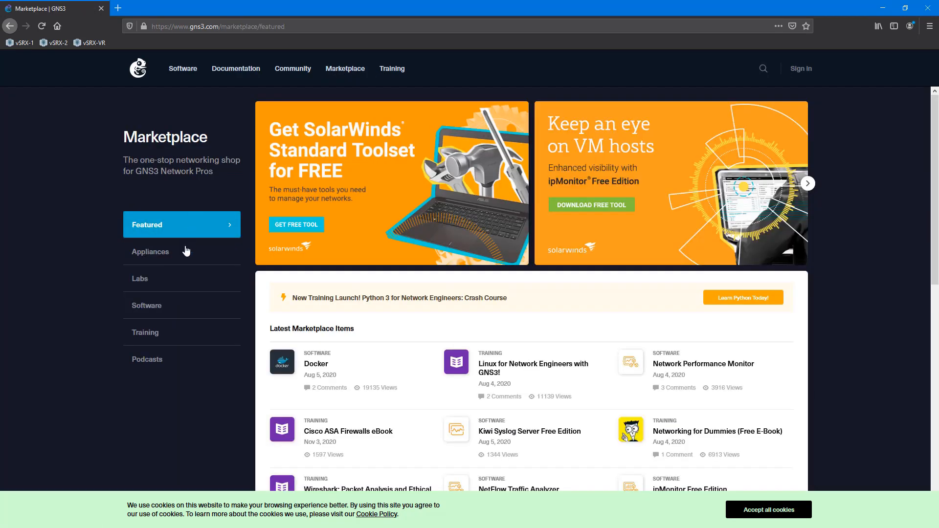
click(136, 252)
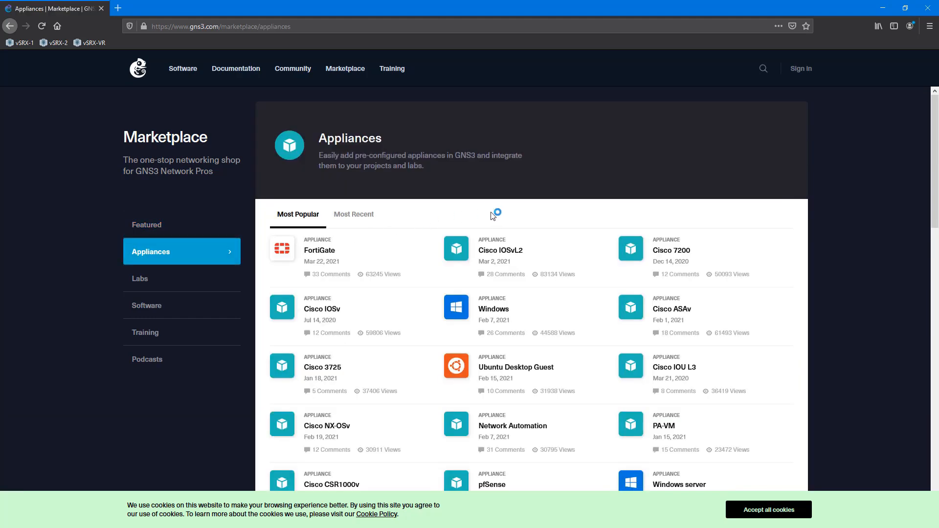
scroll(494, 217, down, 5)
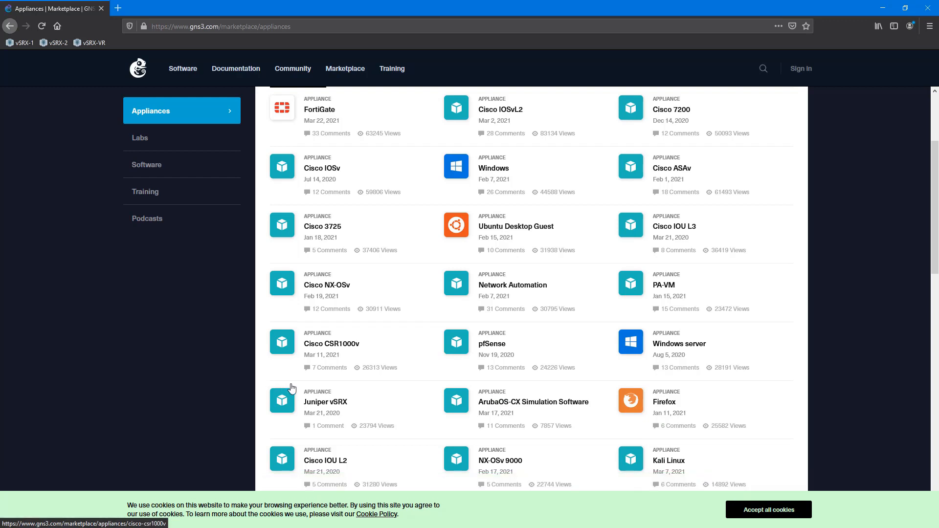
click(778, 510)
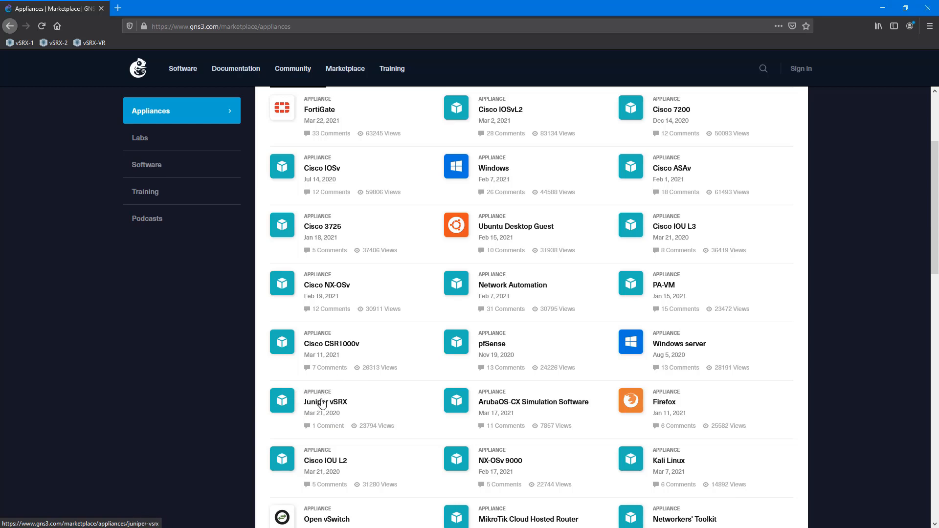
click(323, 403)
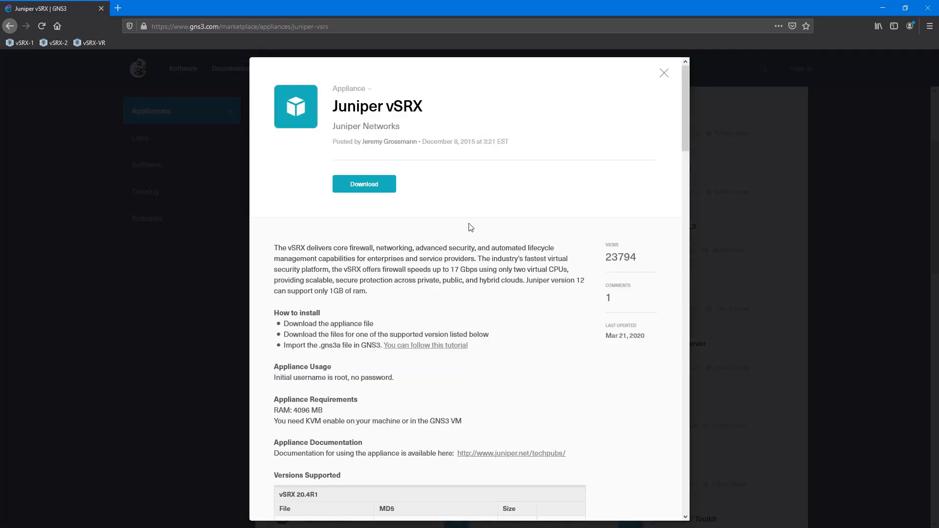
Step: Check the vSRX 4096 MB RAM requirement and the 20.4R1 3.0 qcow2 image file
scroll(471, 228, down, 2)
double_click(299, 339)
drag(318, 340, 324, 343)
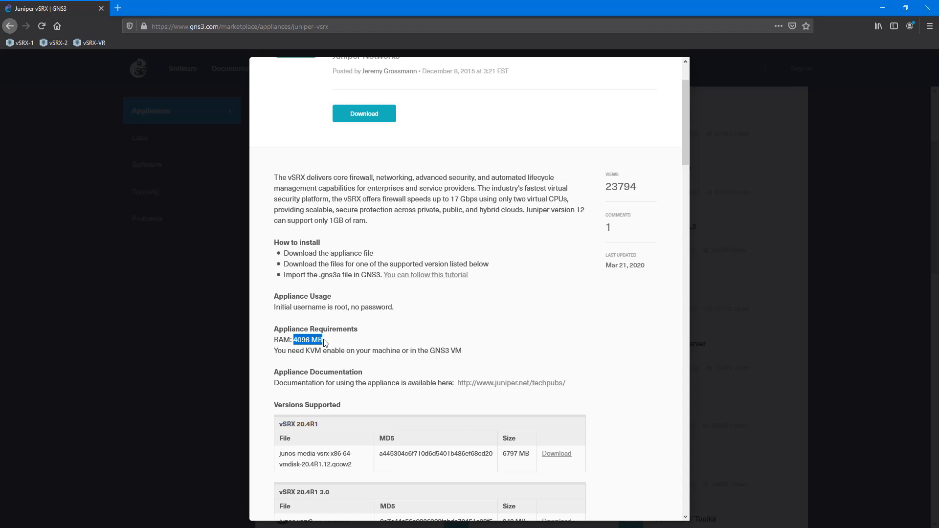
click(406, 345)
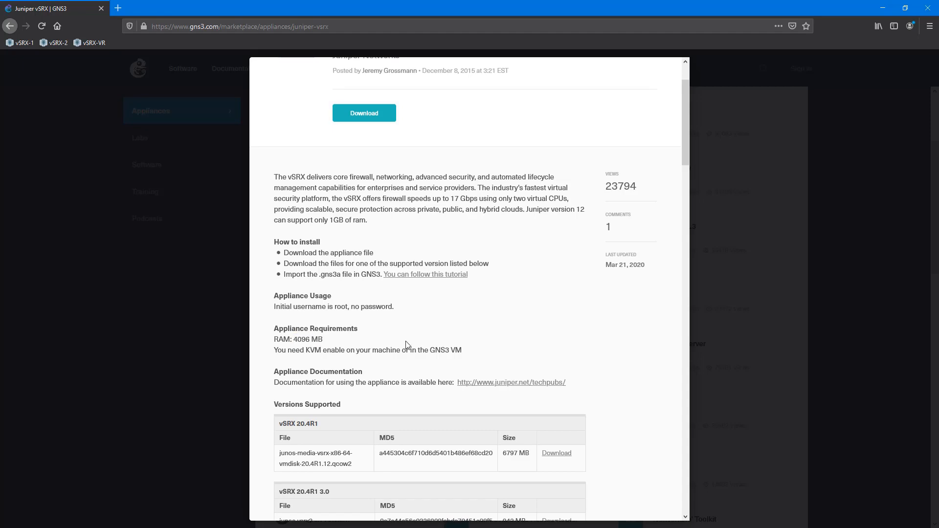
scroll(406, 345, down, 2)
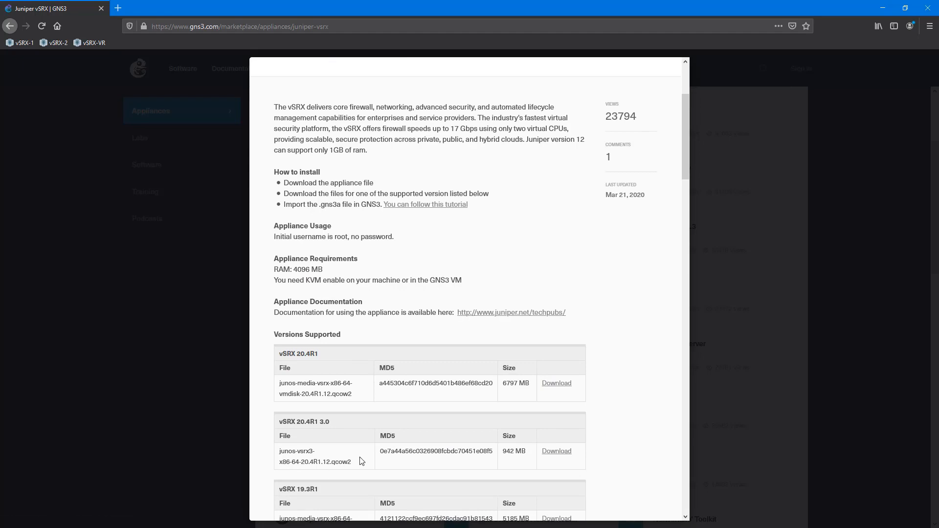
drag(352, 462, 333, 466)
click(381, 462)
scroll(421, 256, up, 2)
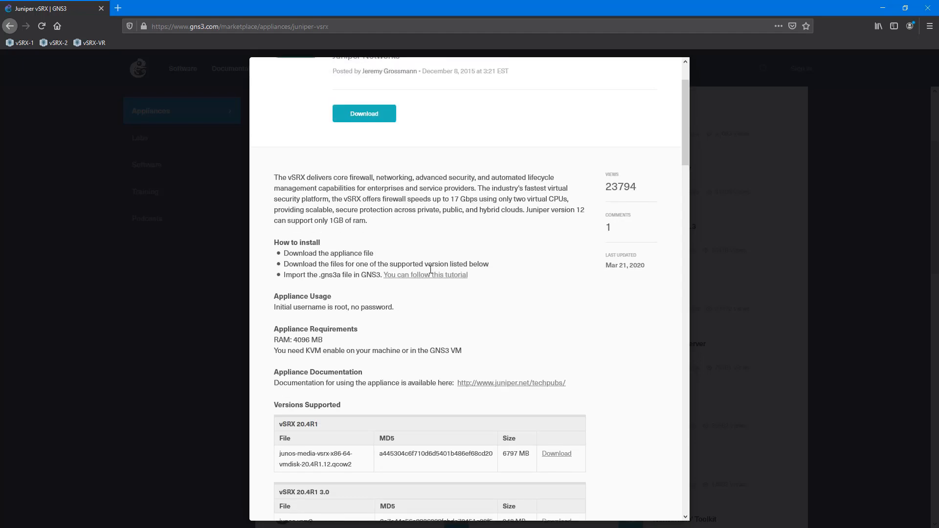
scroll(381, 214, up, 2)
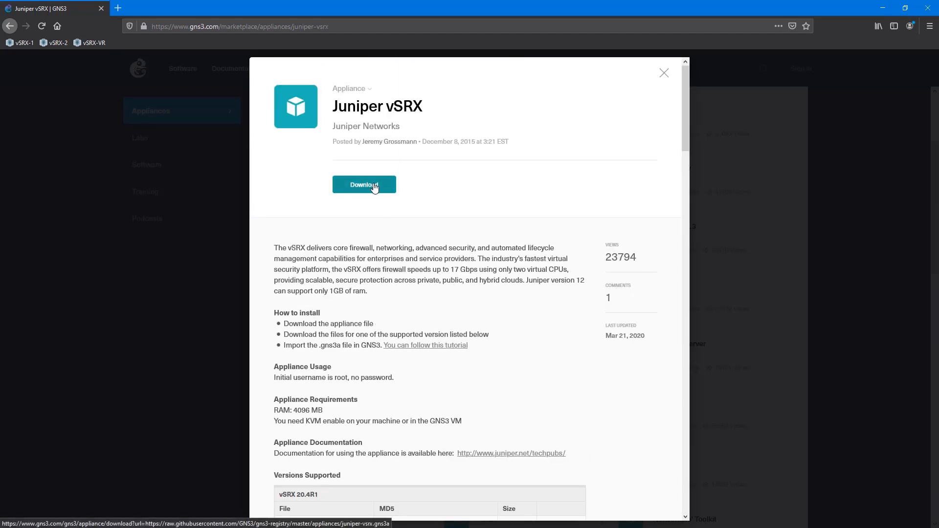
Step: Download juniper-vsrx.gns3a and save it to disk
click(372, 189)
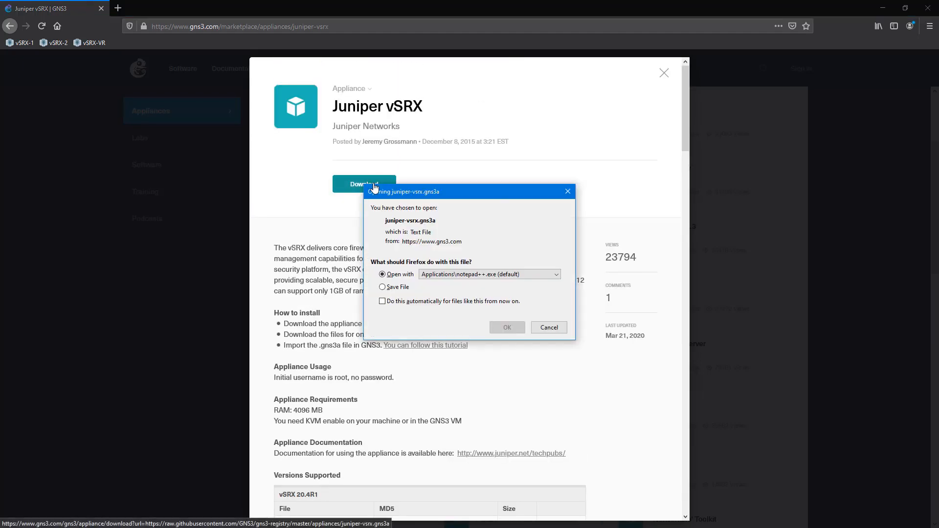
click(396, 287)
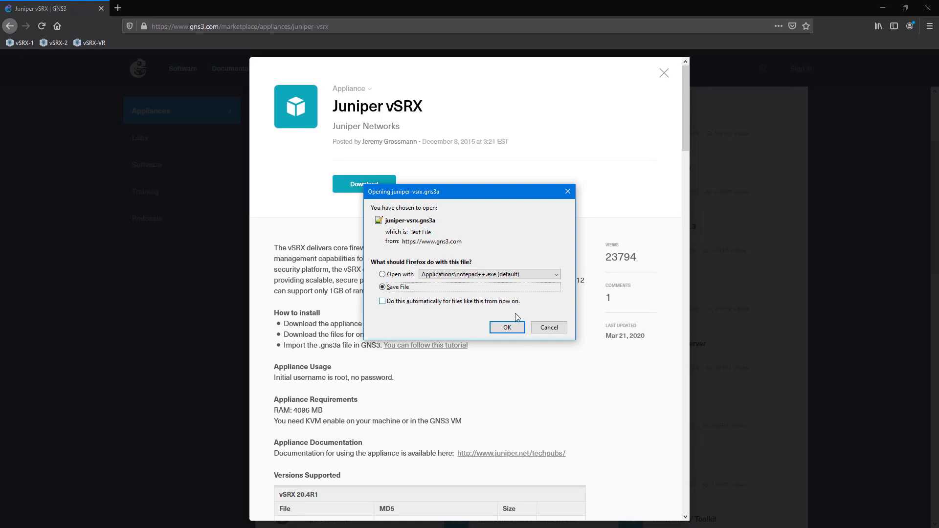
click(507, 328)
scroll(548, 273, down, 2)
scroll(548, 274, down, 2)
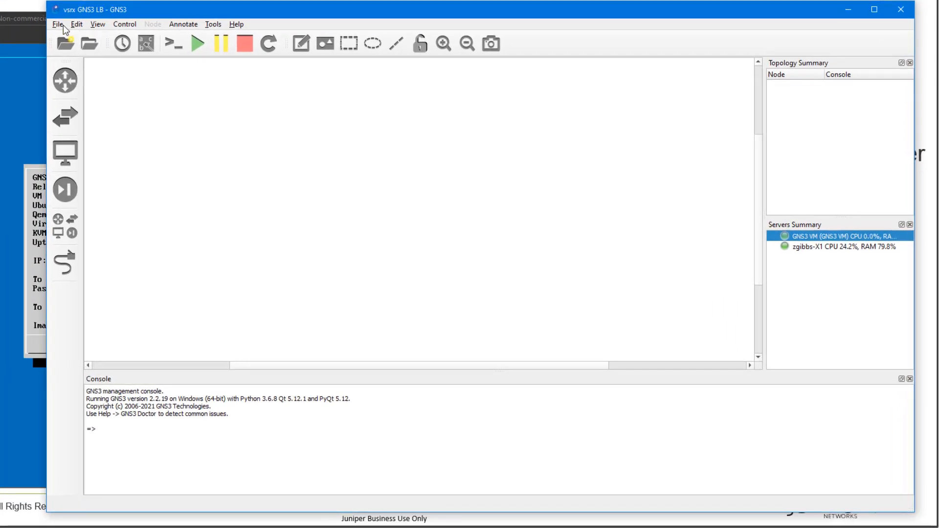
Step: Import juniper-vsrx.gns3a from the Downloads folder via File > Import appliance
click(58, 25)
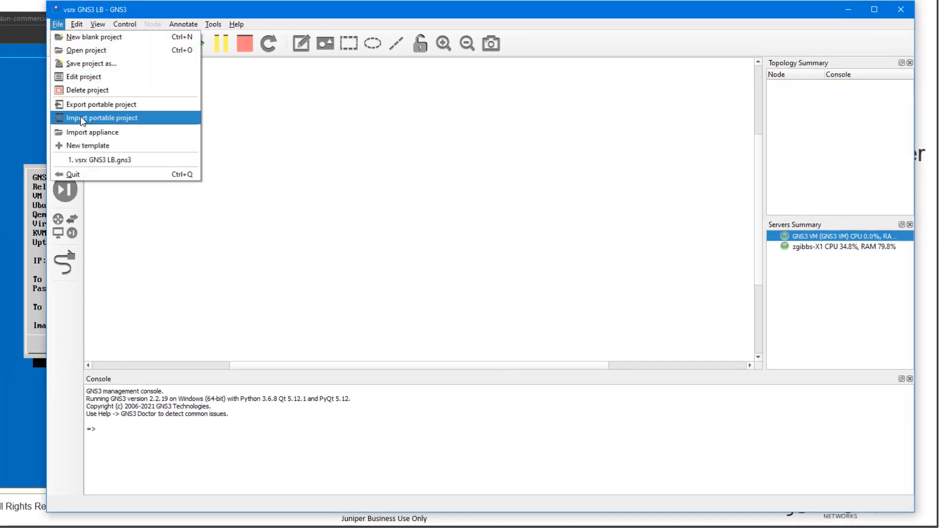
click(86, 132)
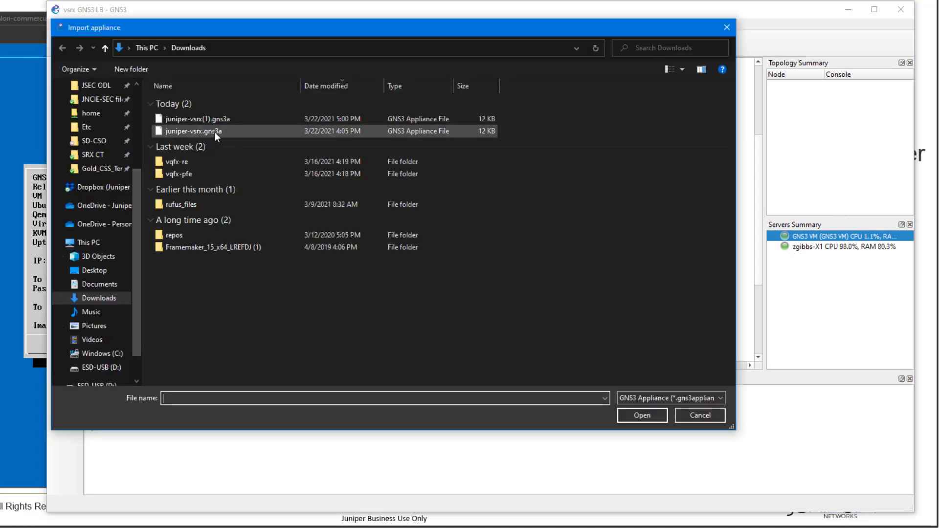
double_click(216, 131)
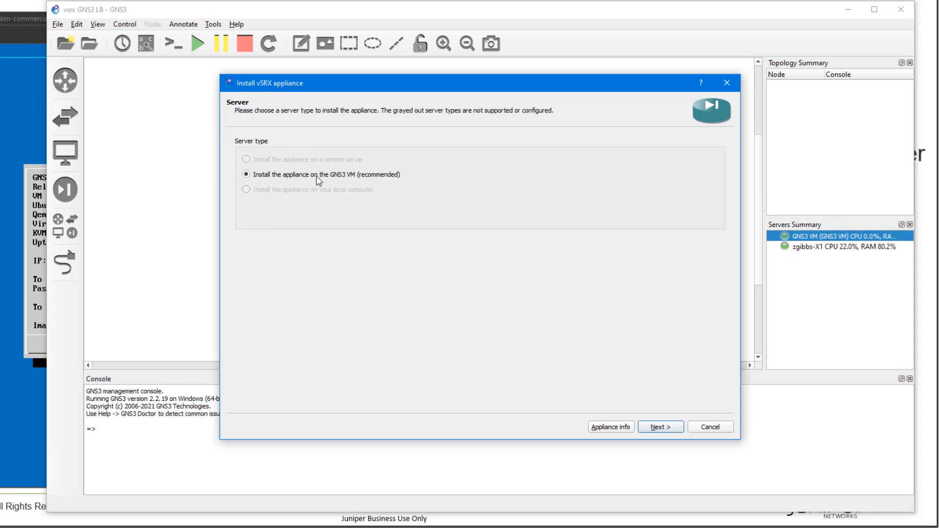
Step: Install on the GNS3 VM with default Qemu settings and select vSRX version 20.4R1 3.0
click(673, 430)
click(670, 428)
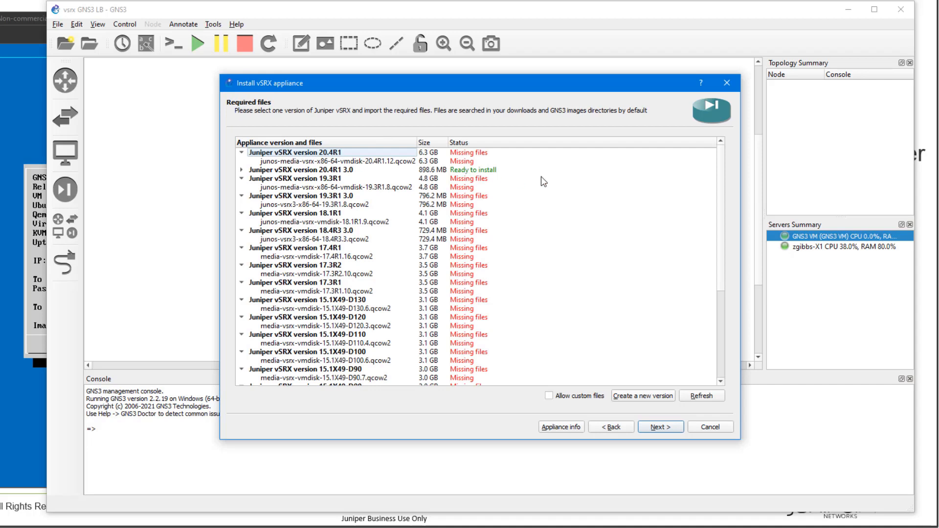
click(474, 174)
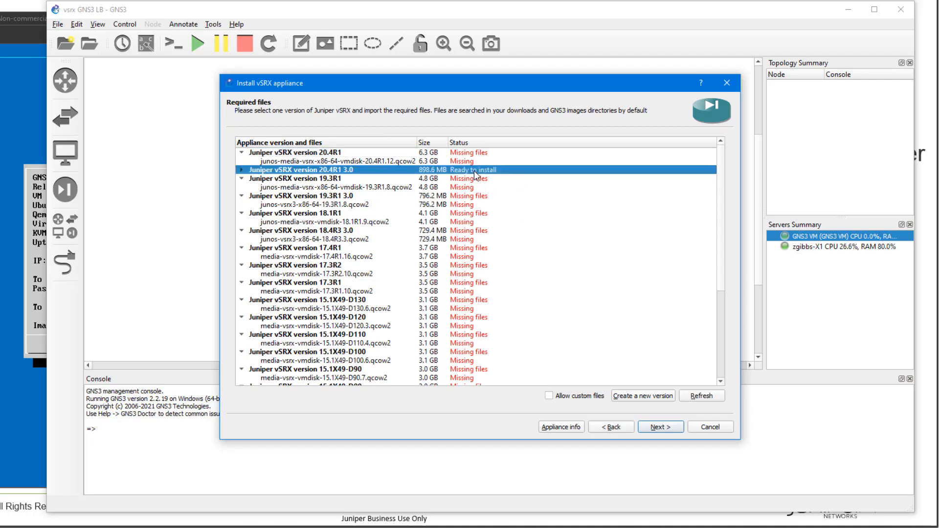
scroll(389, 278, down, 4)
Step: Confirm installing version 20.4R1 3.0, finish the wizard and acknowledge the template creation
click(656, 427)
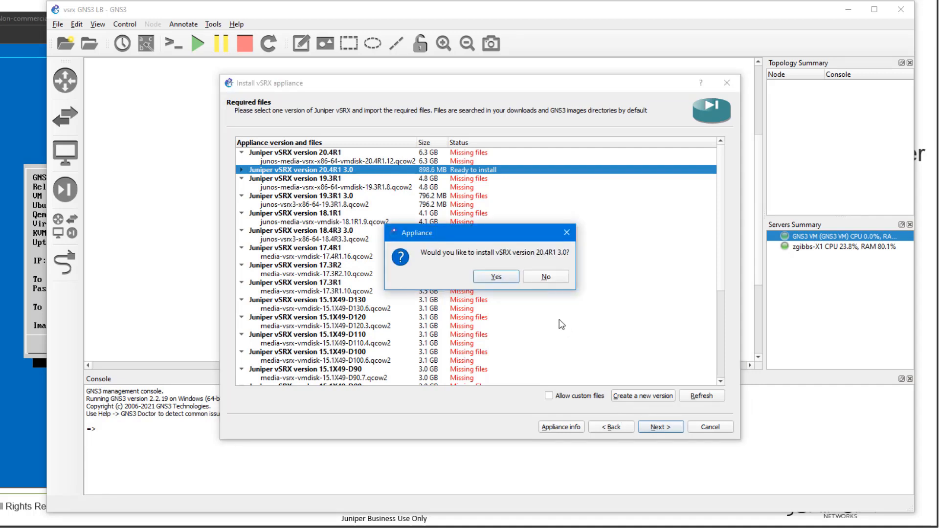
click(496, 277)
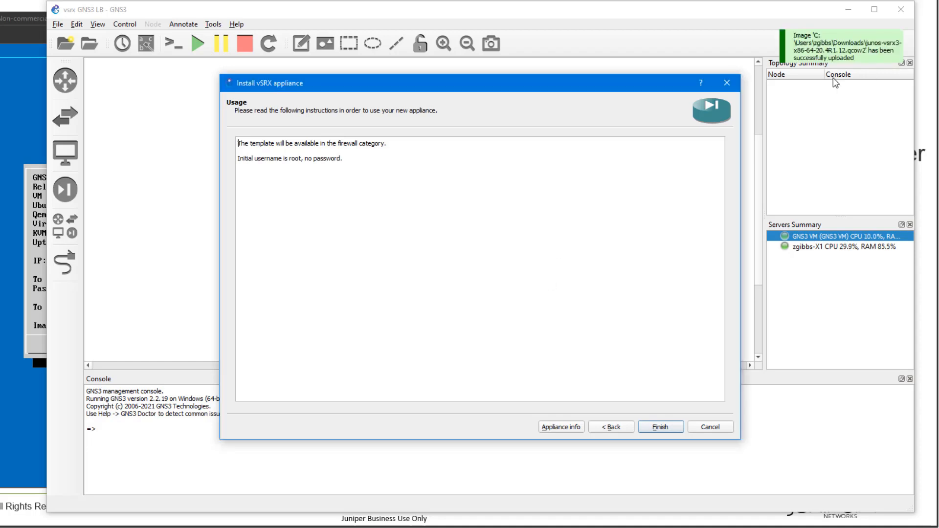
click(665, 425)
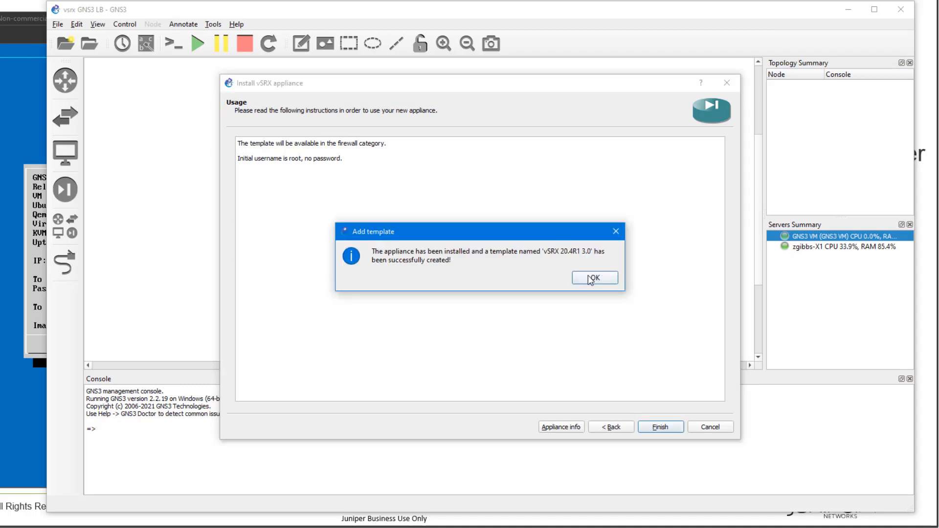
click(589, 277)
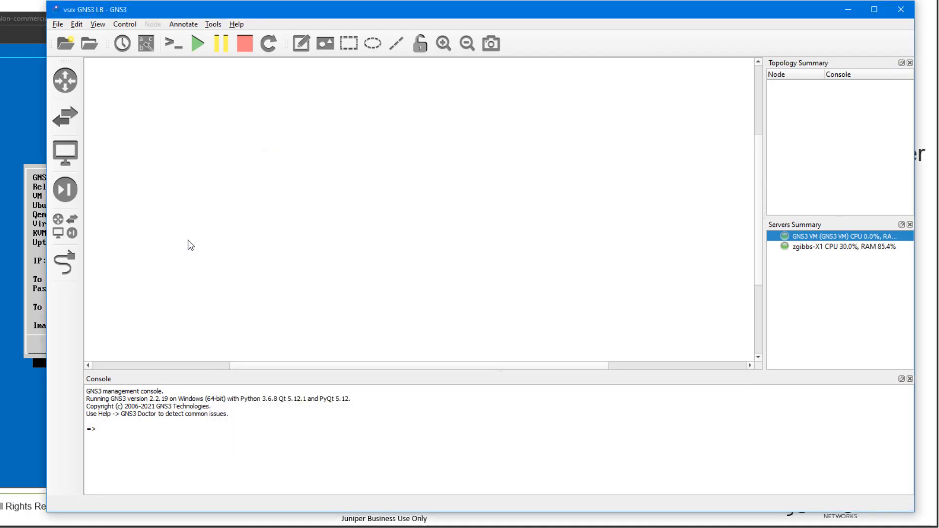
Step: Drag the vSRX 20.4R1 3.0 template from Security devices onto the workspace
click(66, 190)
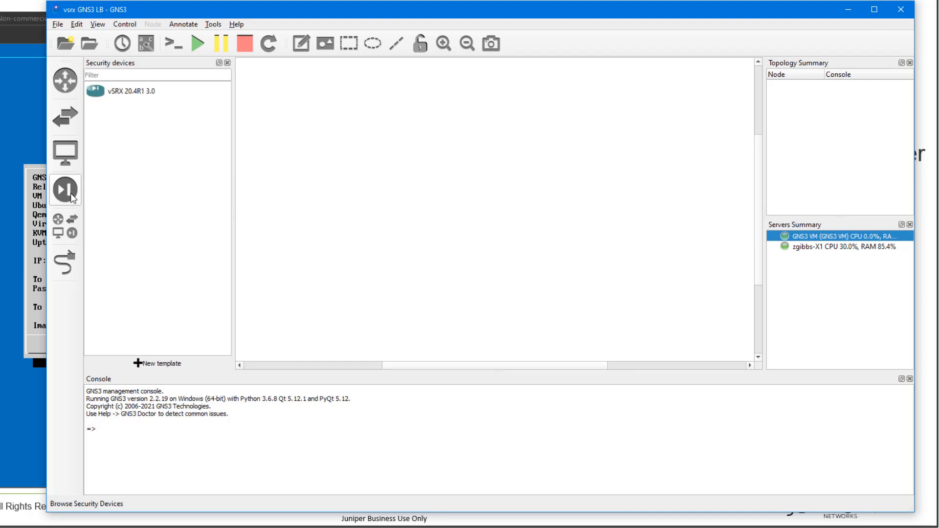
click(140, 97)
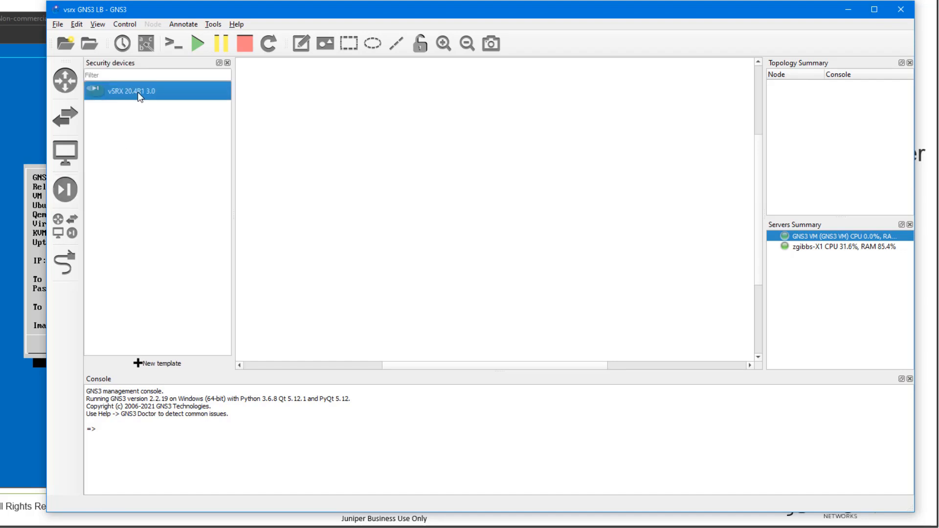
drag(139, 96, 384, 229)
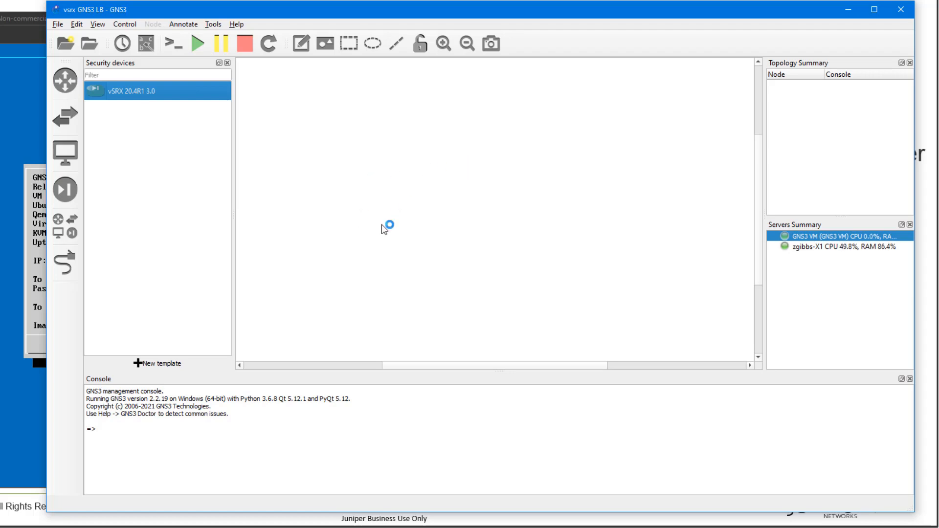
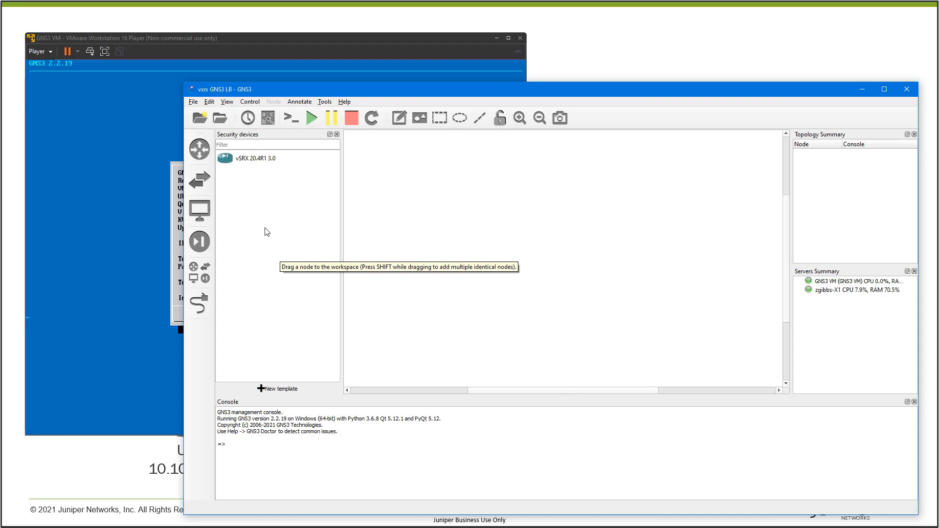
Step: Place a vSRX 20.4R1 3.0 node on the GNS3 workspace
click(177, 40)
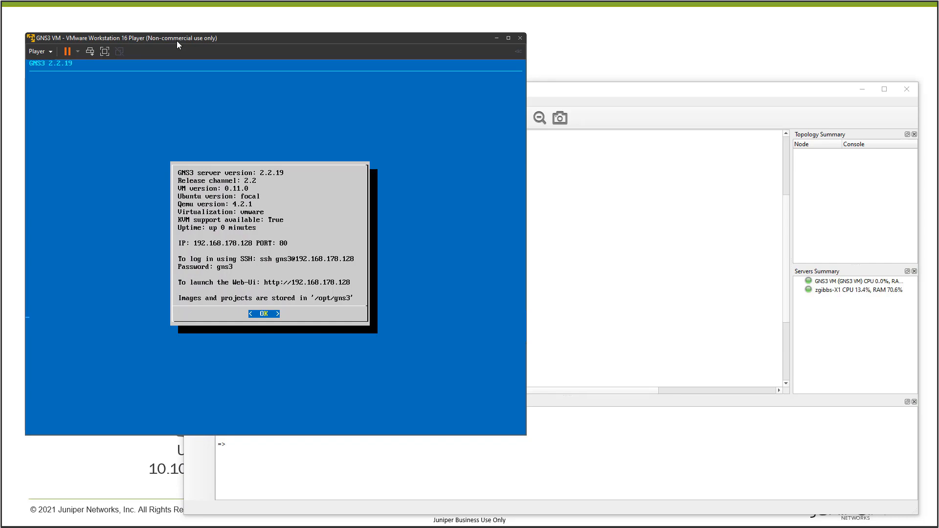
click(589, 472)
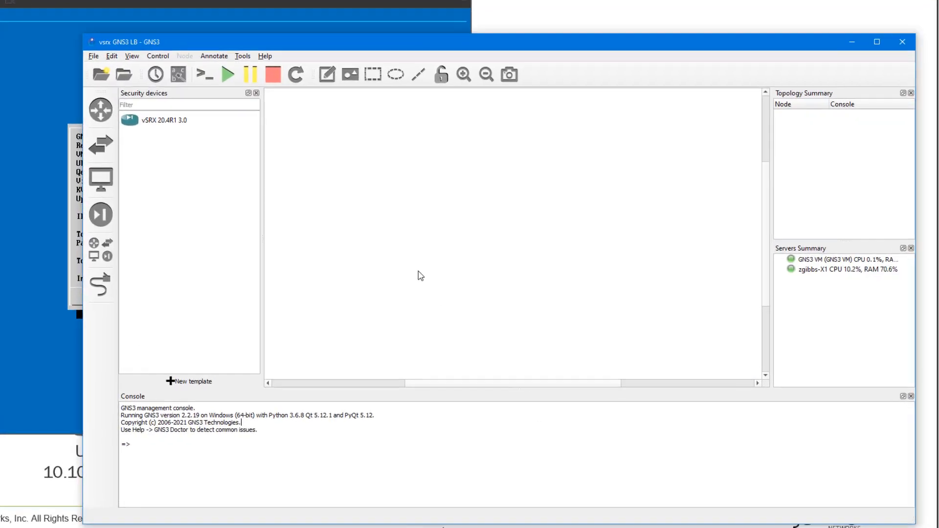
drag(81, 100, 462, 183)
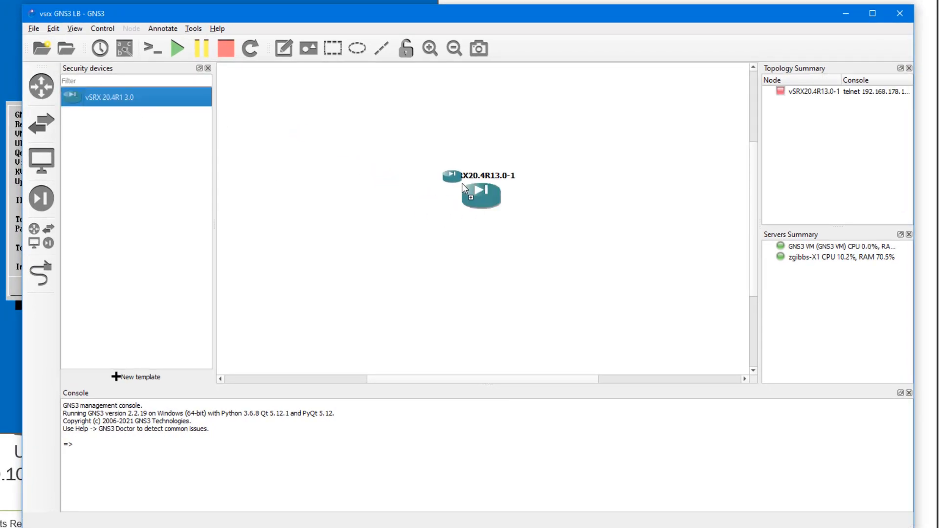
Step: Rename the new node to vSRX-1 and show the End devices list
click(469, 176)
double_click(469, 177)
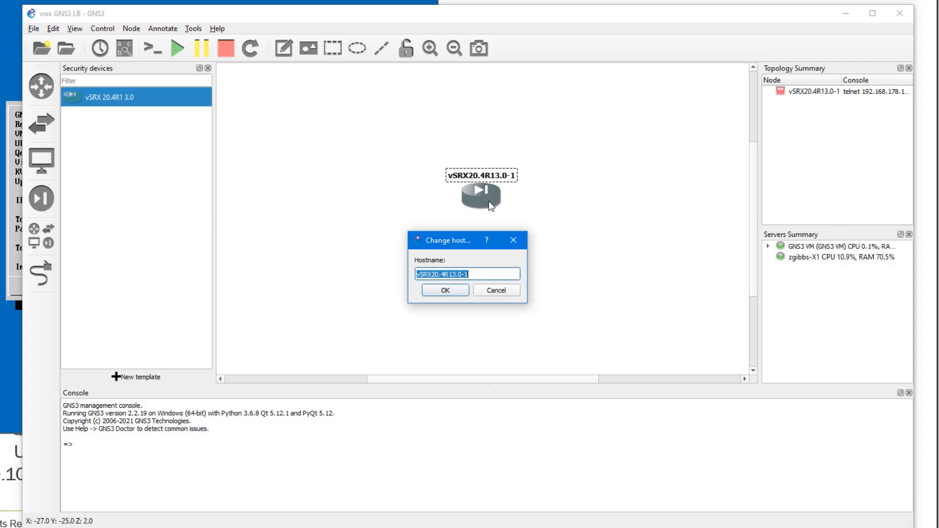
text(vSRX-)
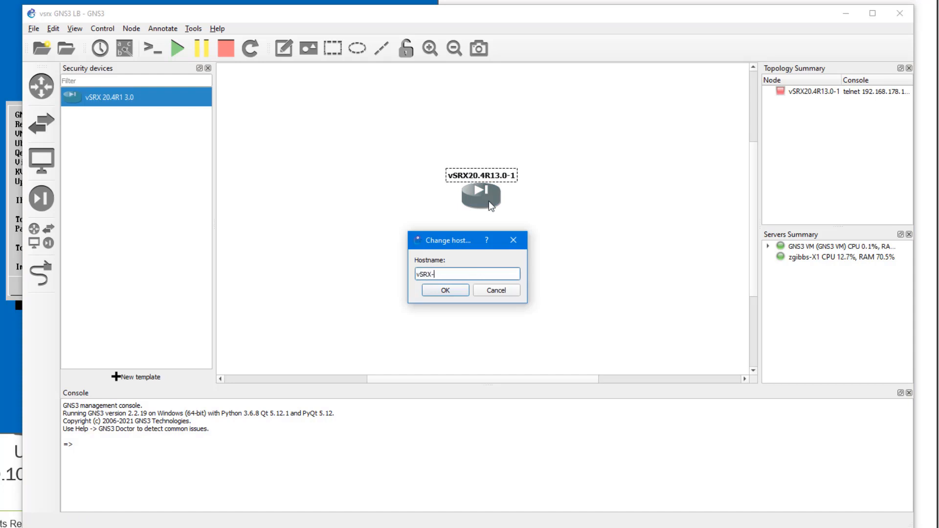
text(1)
key(Return)
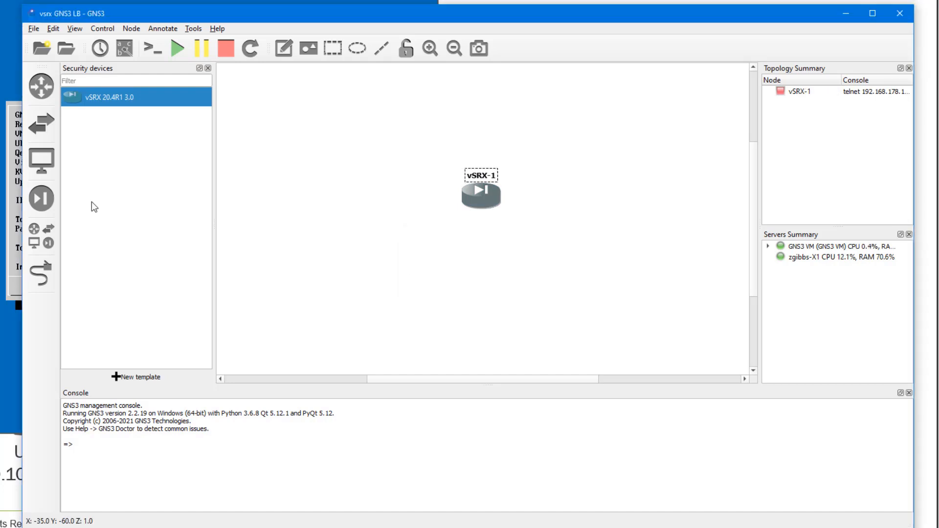
click(47, 162)
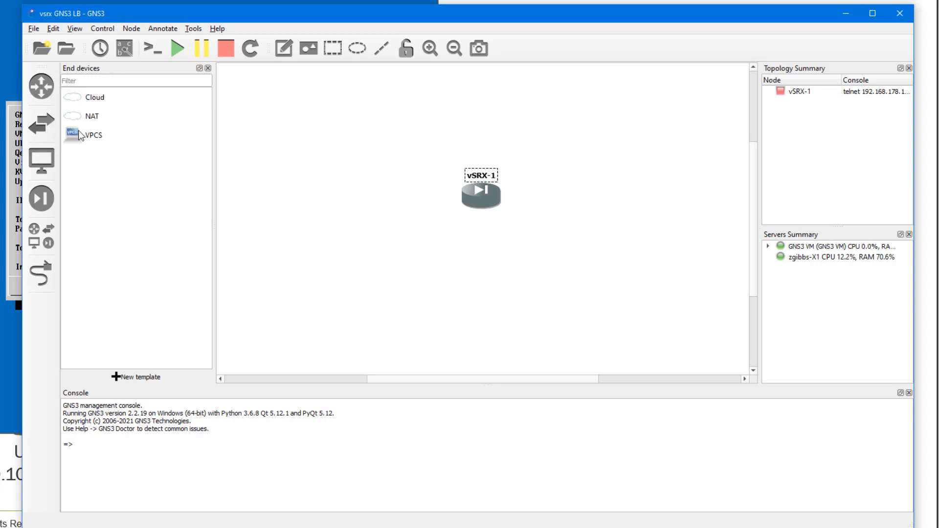
Step: Add two VPCS hosts and name them User-1 and Server-1
drag(78, 130, 488, 270)
click(433, 289)
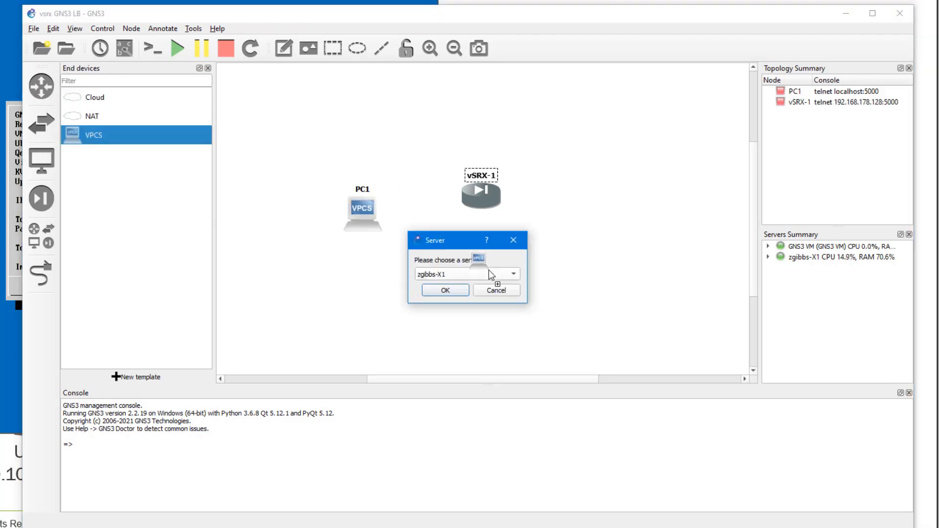
click(442, 289)
double_click(365, 193)
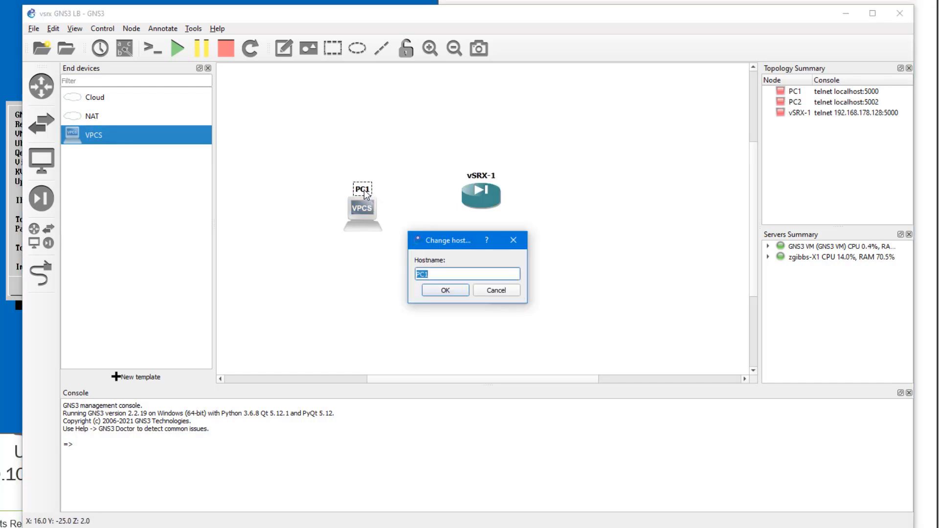
text(User-1)
key(Return)
double_click(504, 263)
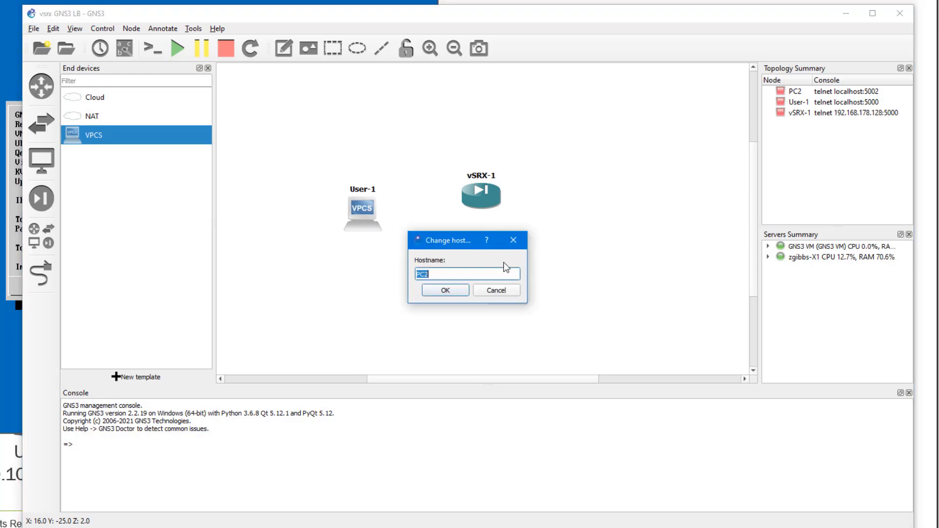
text(Server-1)
key(Return)
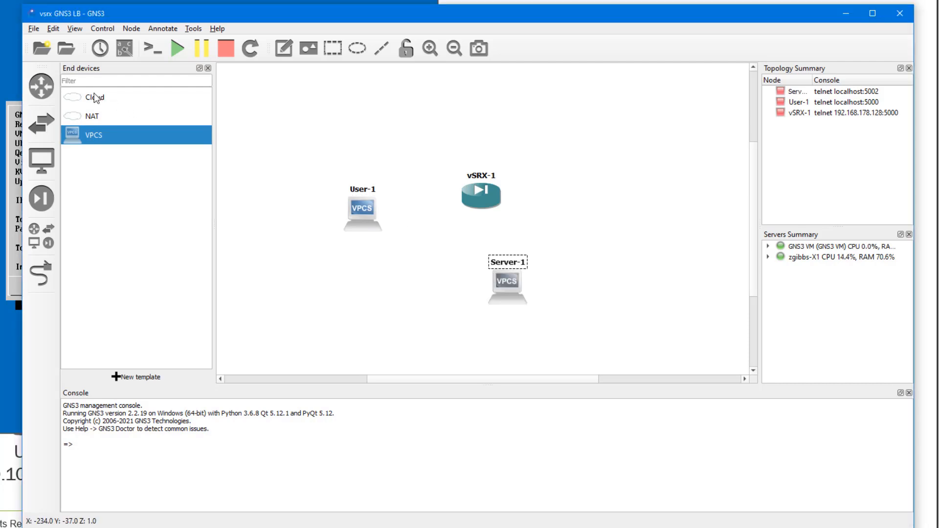
Step: Add a cloud node right of vSRX-1 and name it Internet
drag(93, 96, 618, 200)
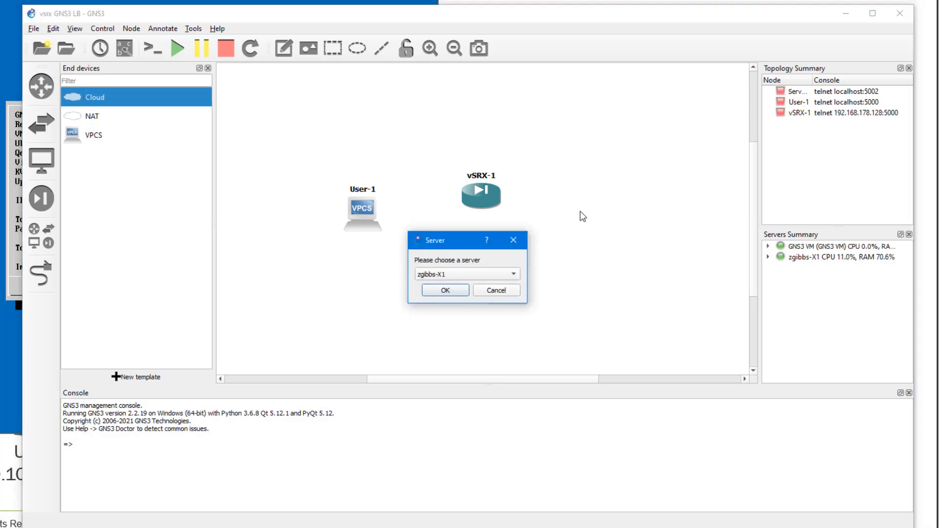
click(460, 292)
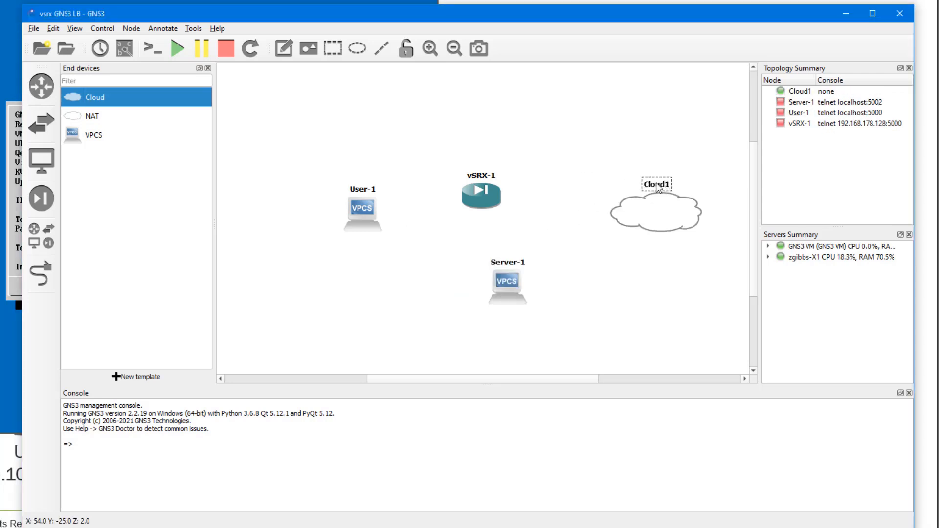
double_click(657, 186)
text(Internet)
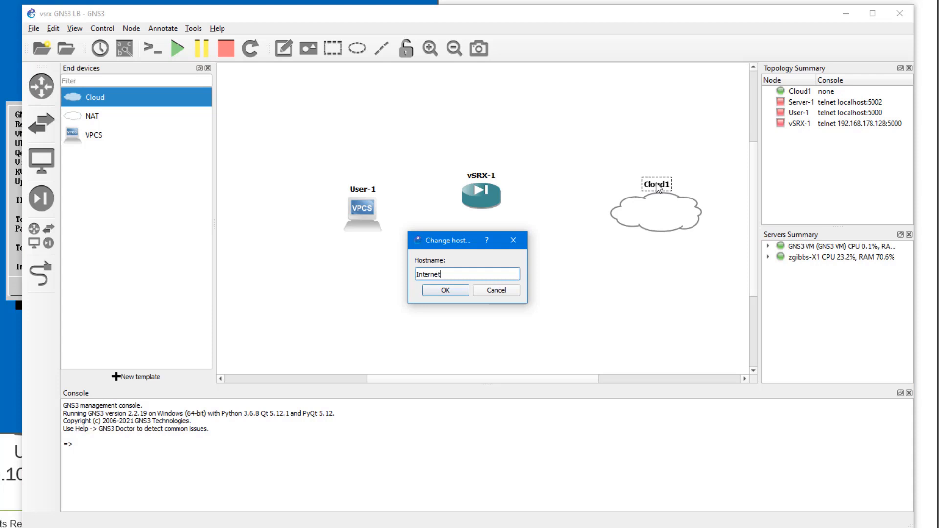
key(Return)
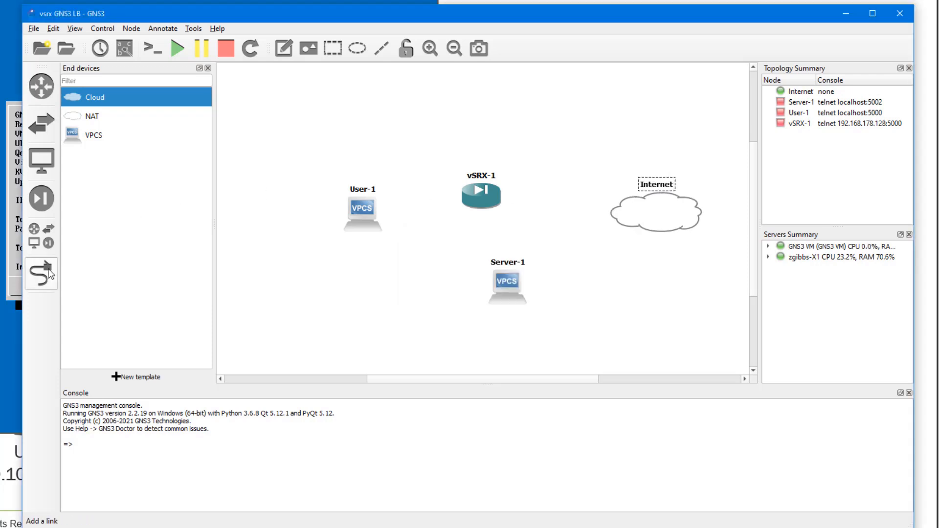
Step: Link User-1 Ethernet0 to vSRX-1 ge-0/0/0 and Server-1 Ethernet0 to ge-0/0/1
click(48, 268)
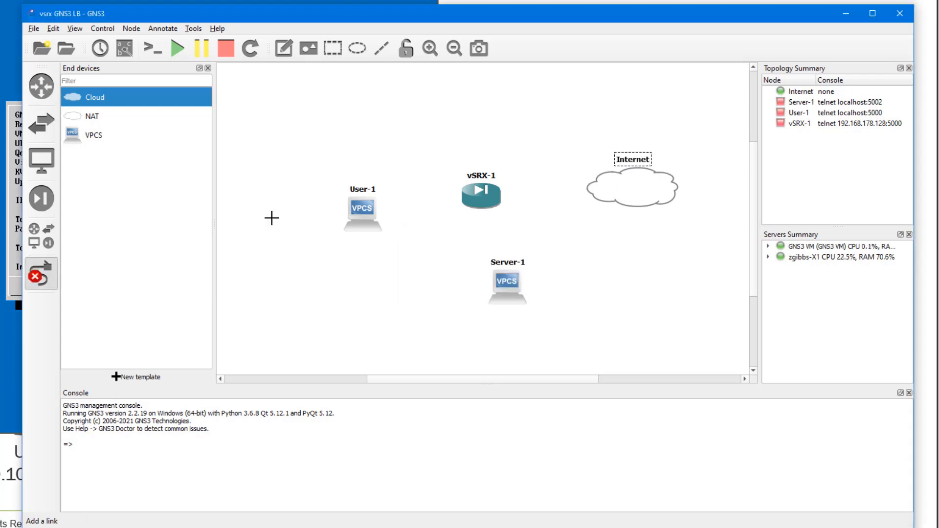
click(362, 212)
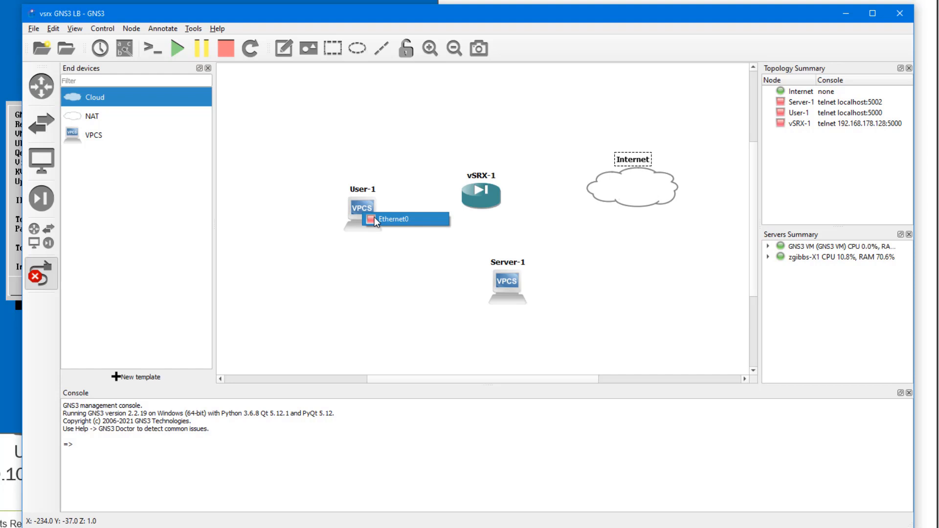
click(374, 217)
click(472, 194)
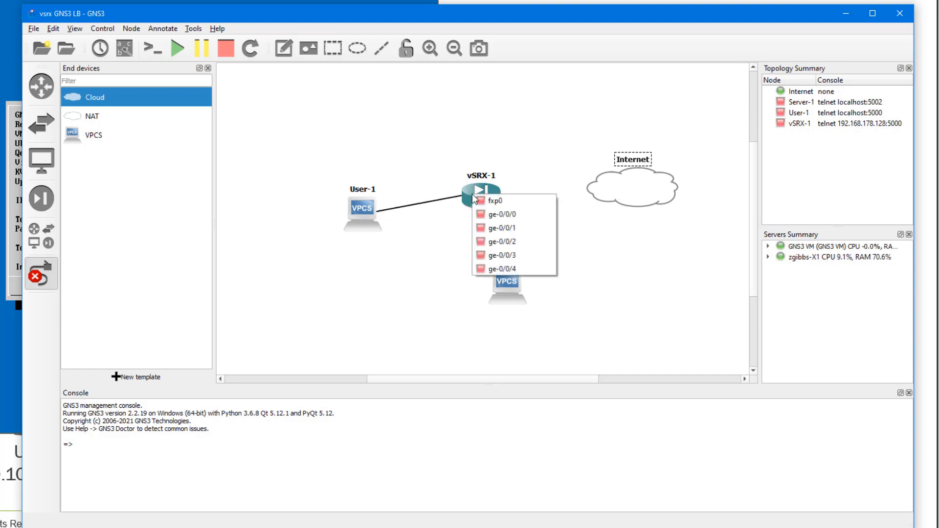
click(518, 216)
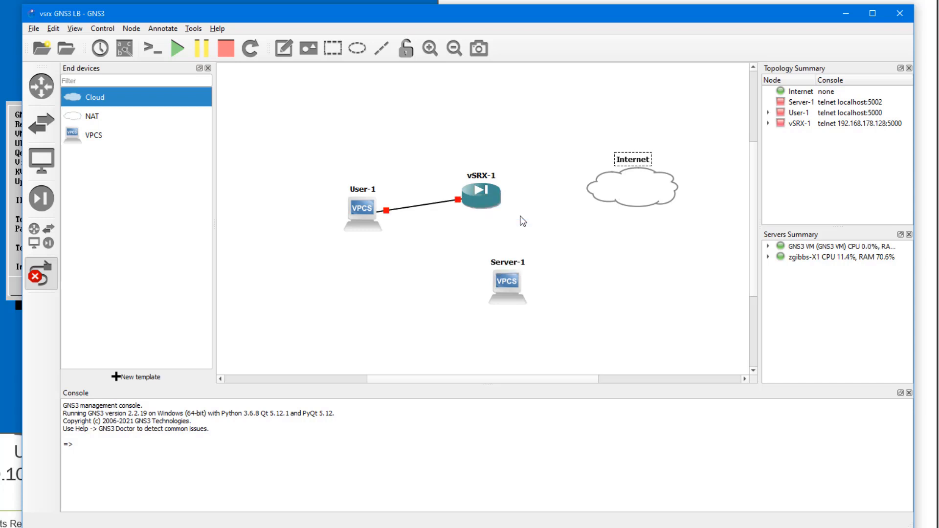
click(502, 285)
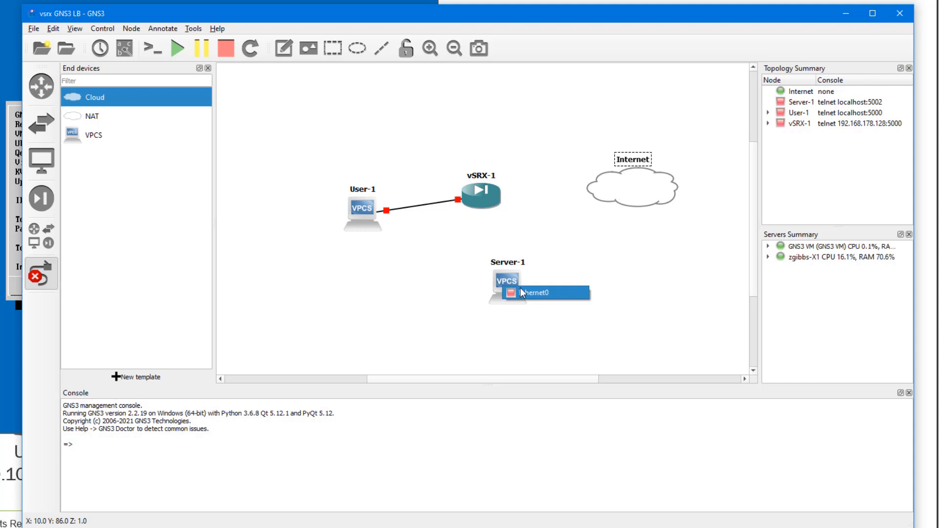
click(511, 293)
click(482, 194)
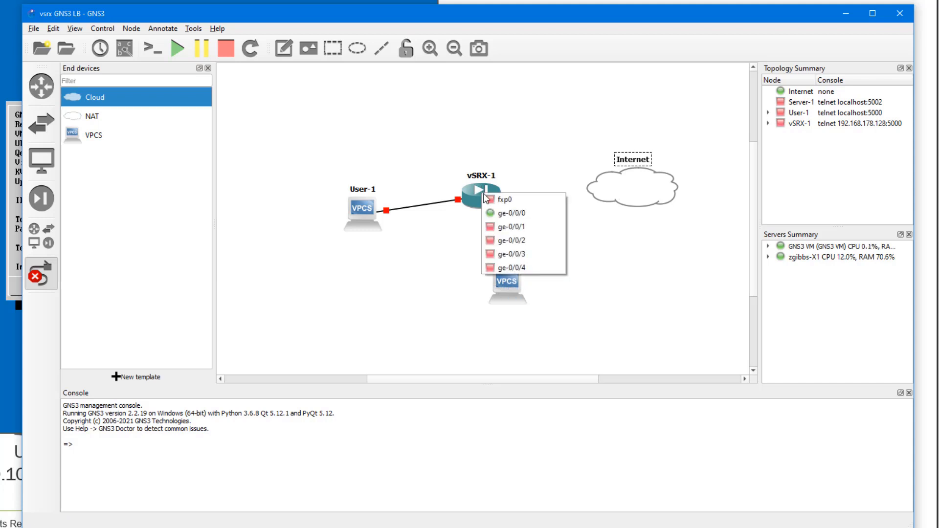
click(509, 227)
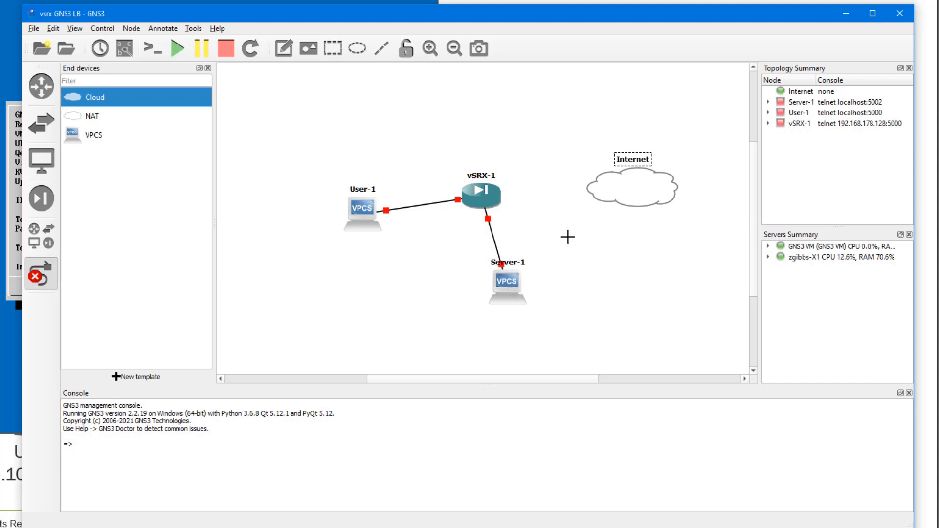
Step: Link vSRX-1 ge-0/0/2 to the Internet cloud's Ethernet 3 and check its connected ports
click(488, 192)
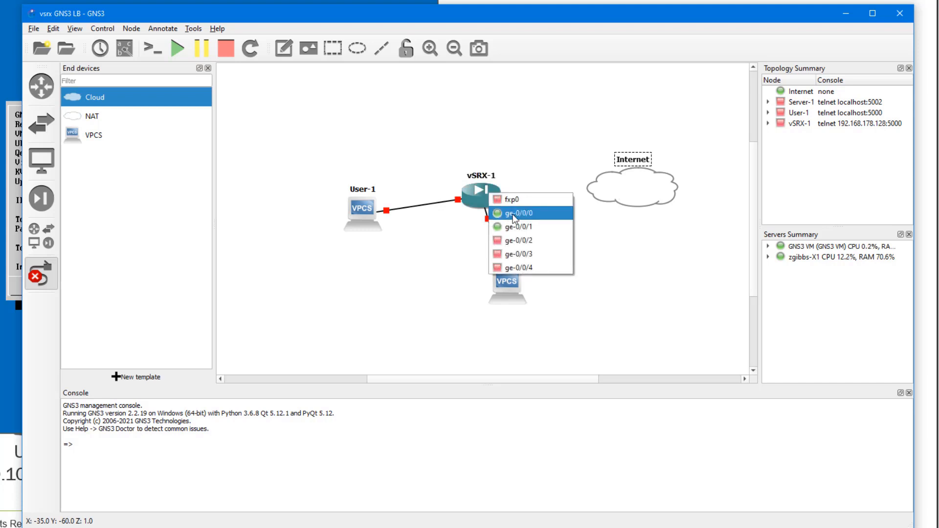
click(519, 239)
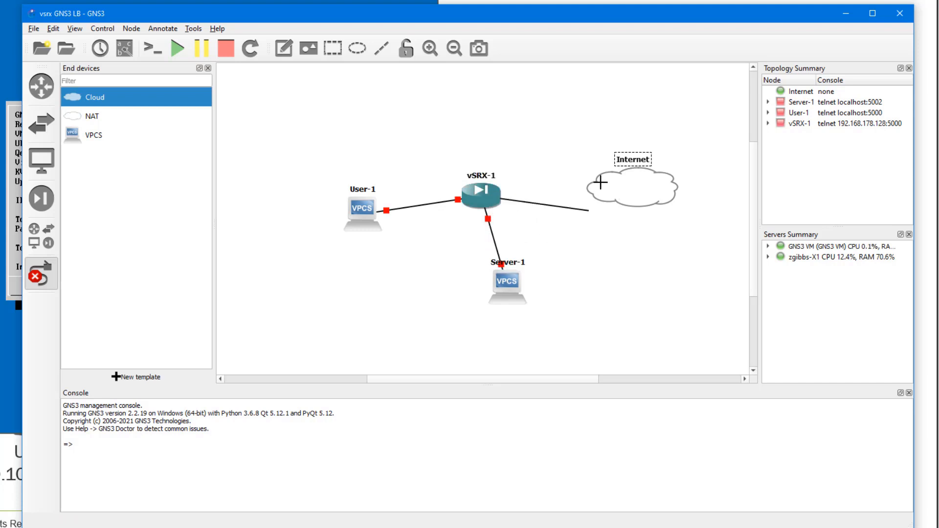
click(599, 181)
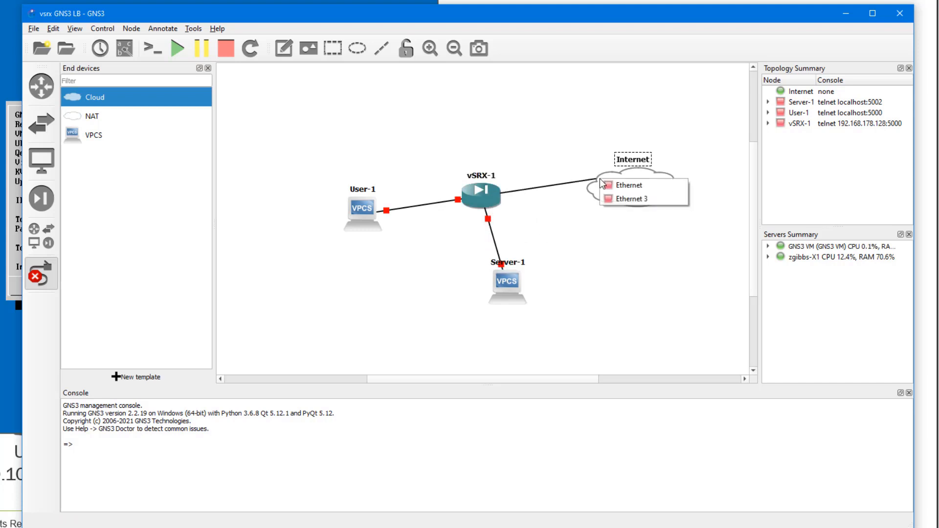
click(656, 197)
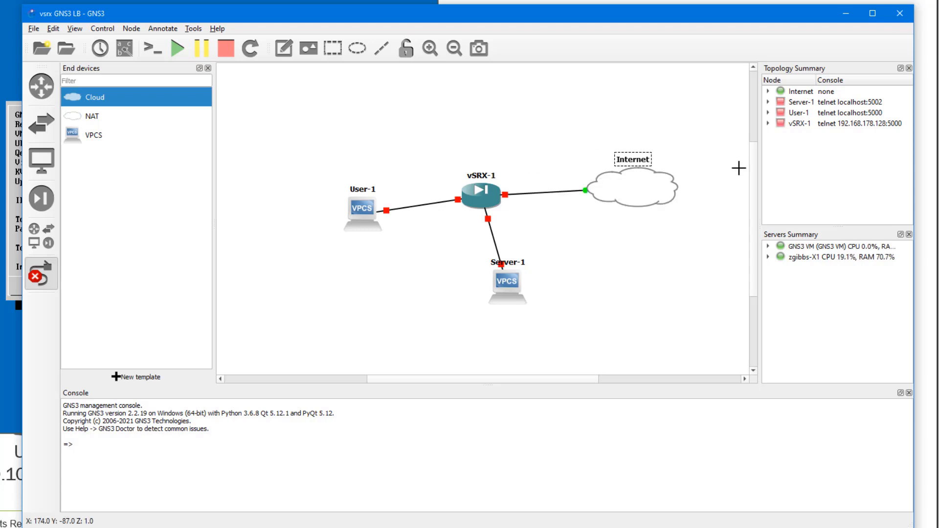
click(646, 191)
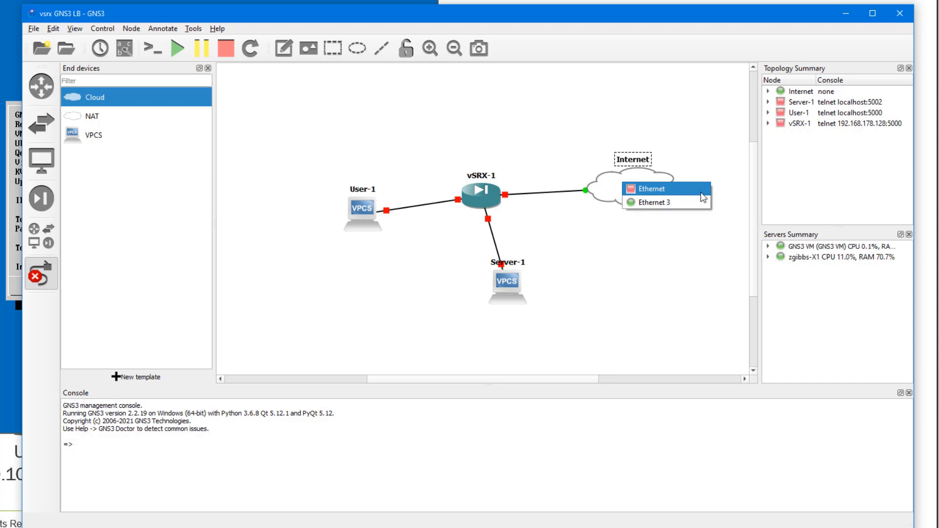
click(696, 231)
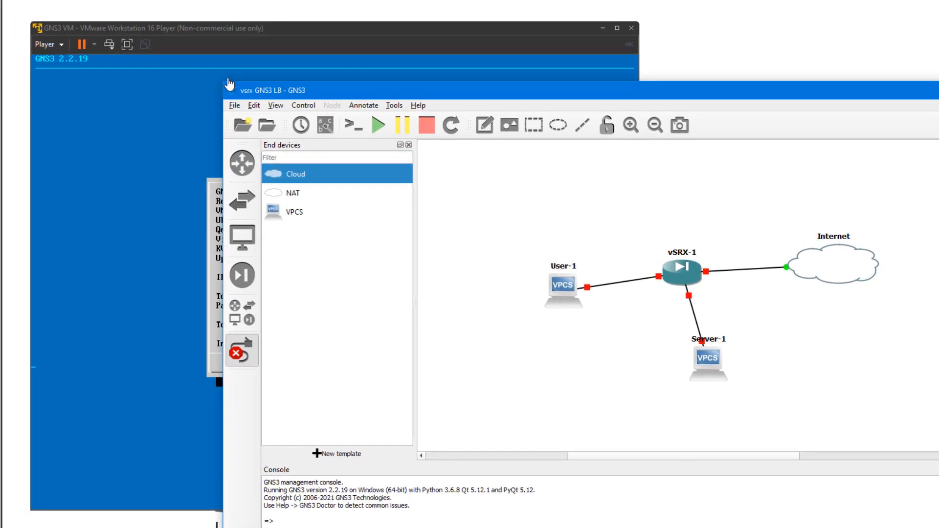
Step: Open the GNS3 VM's Virtual Machine Settings in VMware Workstation Player
click(166, 100)
click(59, 44)
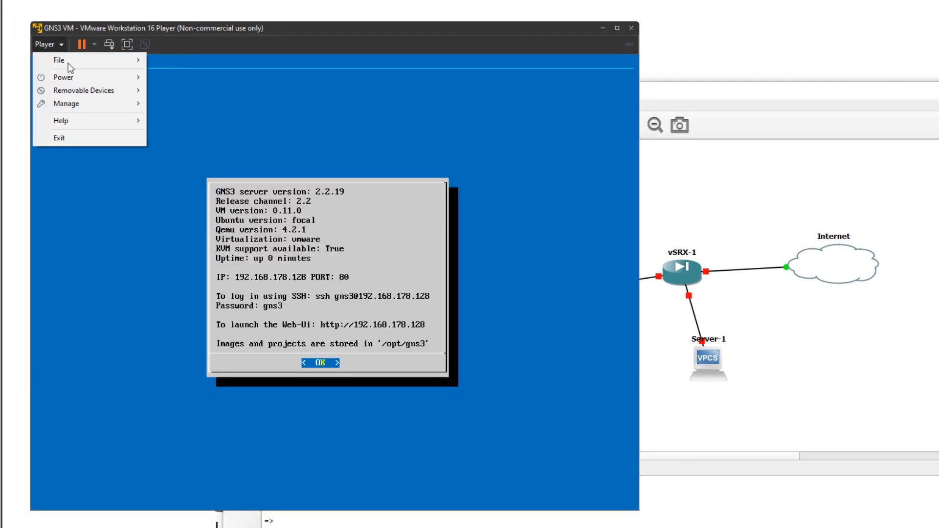
mouse_move(86, 103)
click(193, 133)
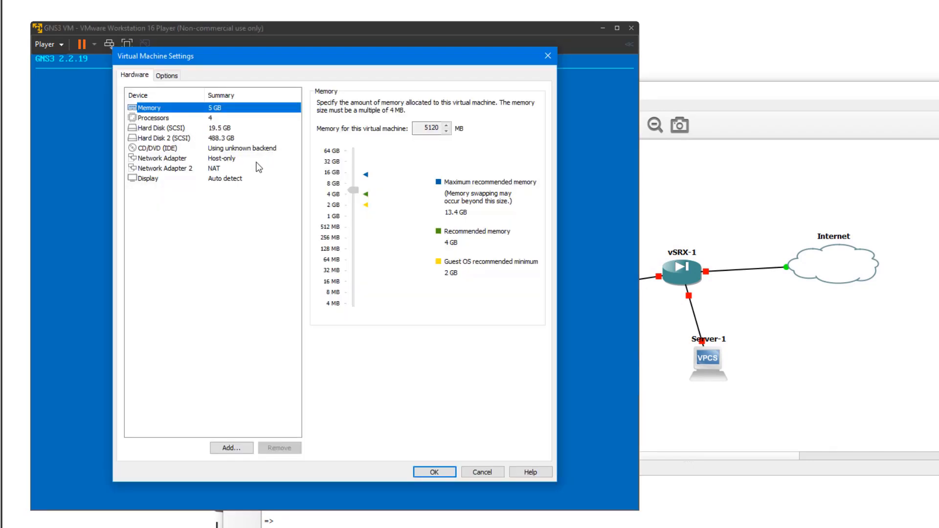
Step: Compare the Host-only and NAT network adapters, then cancel without changes
click(236, 158)
click(228, 168)
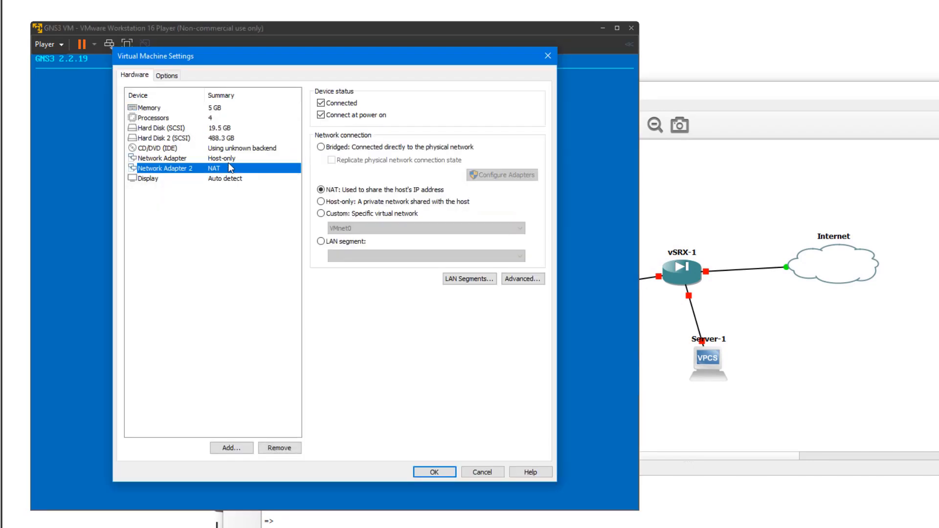
click(229, 158)
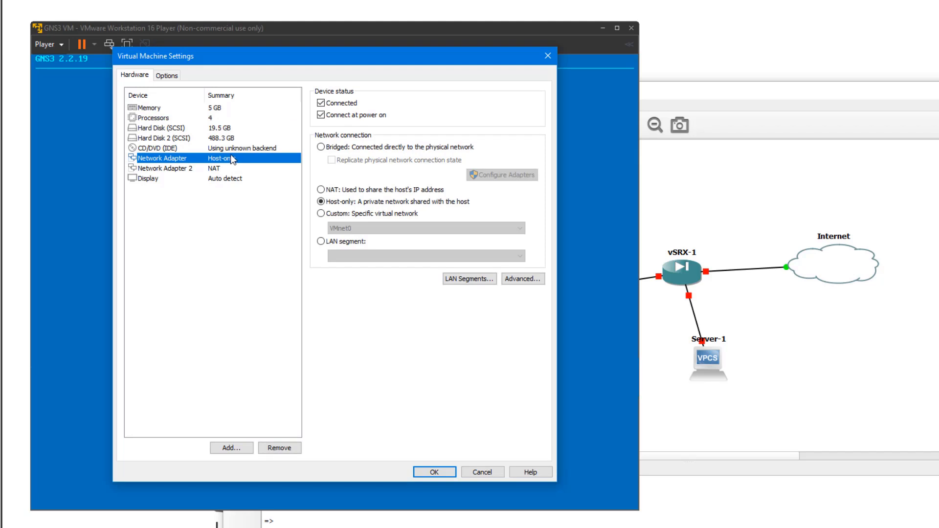
click(184, 169)
click(234, 159)
click(216, 172)
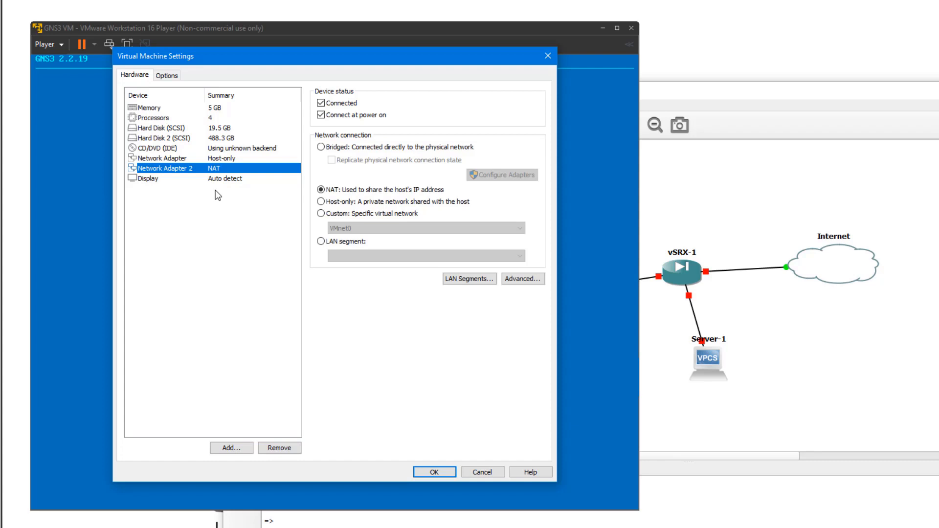
click(491, 472)
Step: Start the vSRX-1 node and open its console session
click(813, 351)
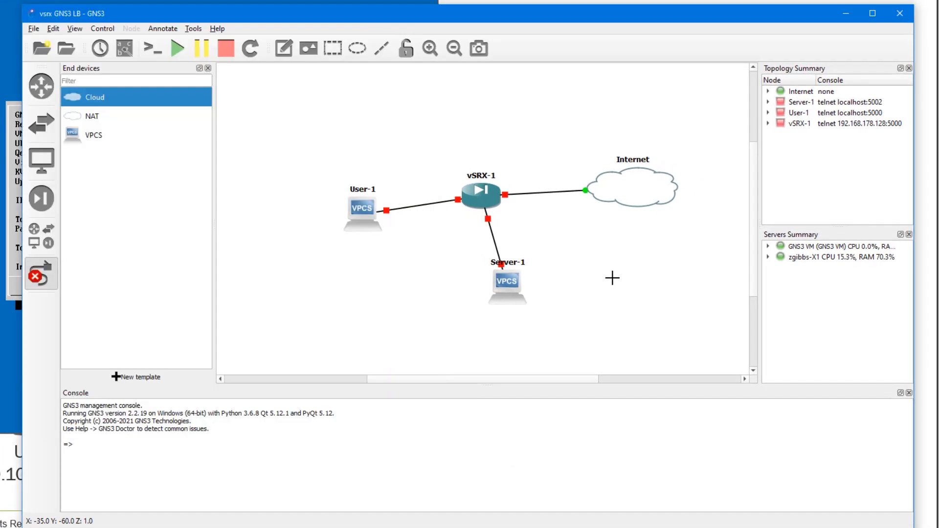
right_click(481, 197)
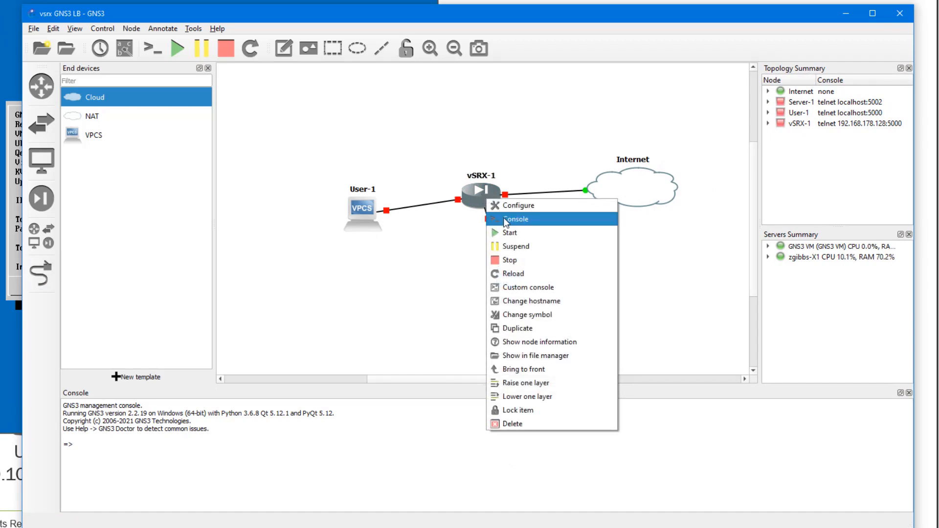
click(506, 232)
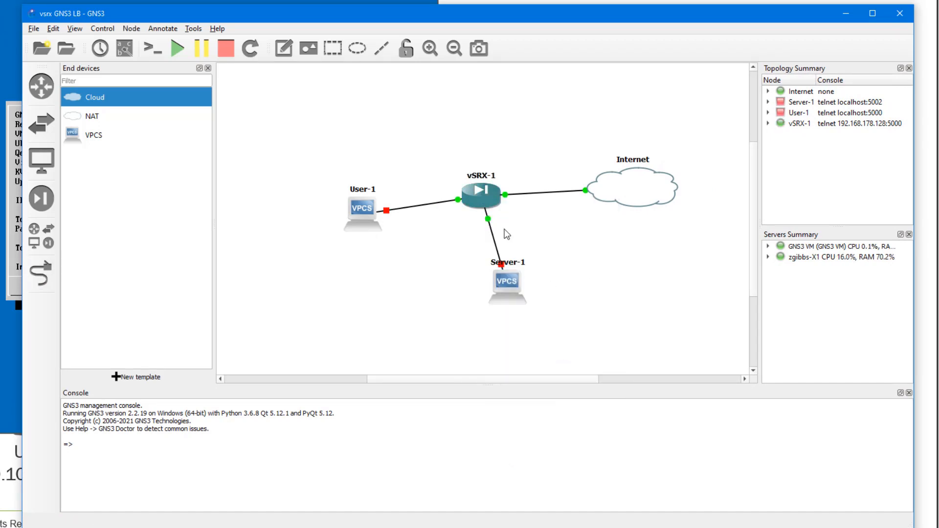
right_click(488, 200)
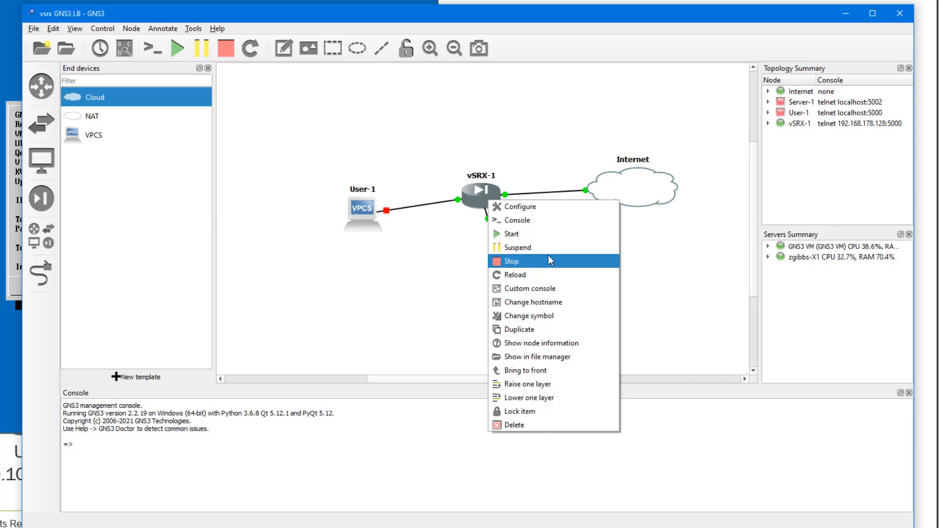
click(536, 223)
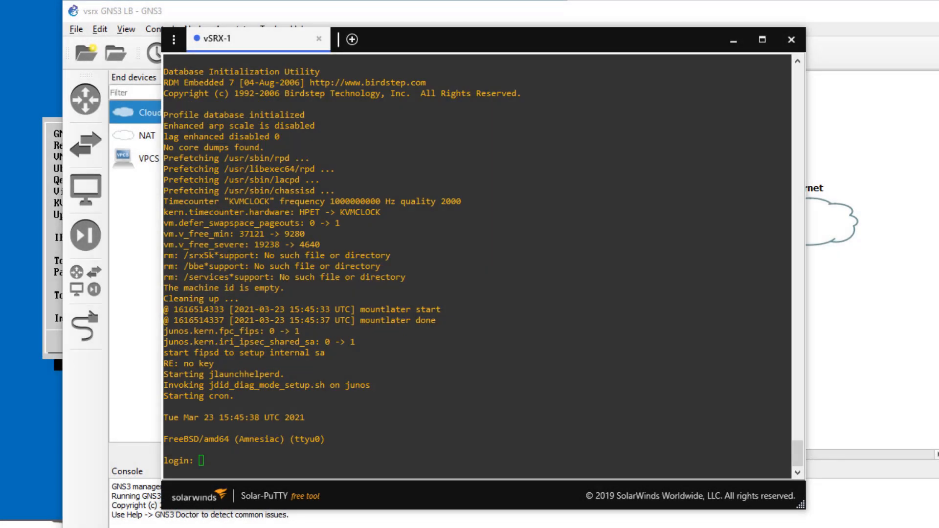
Step: Log in to vSRX-1 as root and enter the Junos CLI
click(610, 350)
text(root)
key(Return)
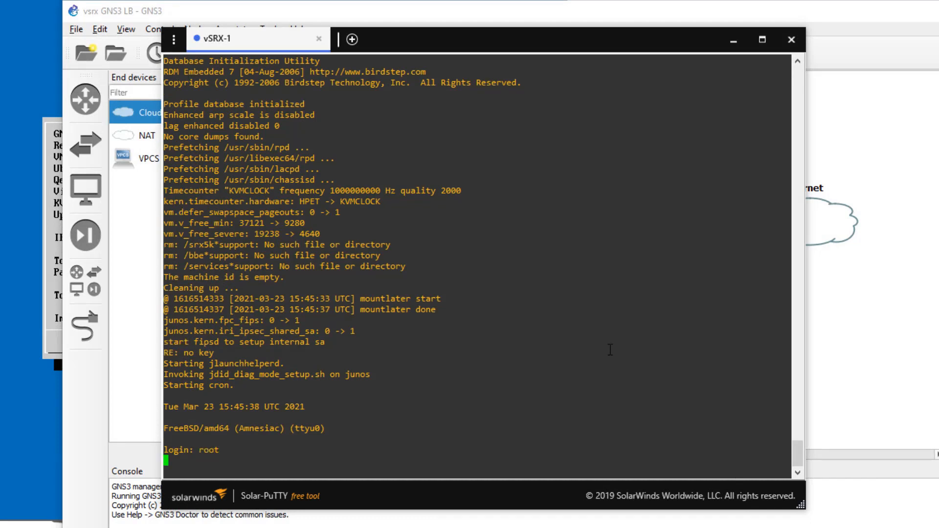
text(cli)
key(Return)
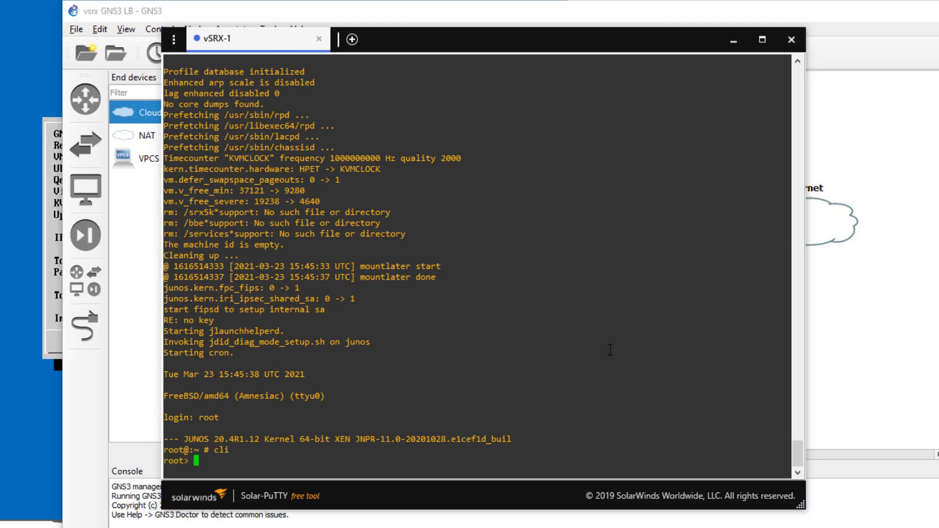
Step: Run show chassis fpc pic-status and show chassis fpc
text(show chassis fpc pic-status)
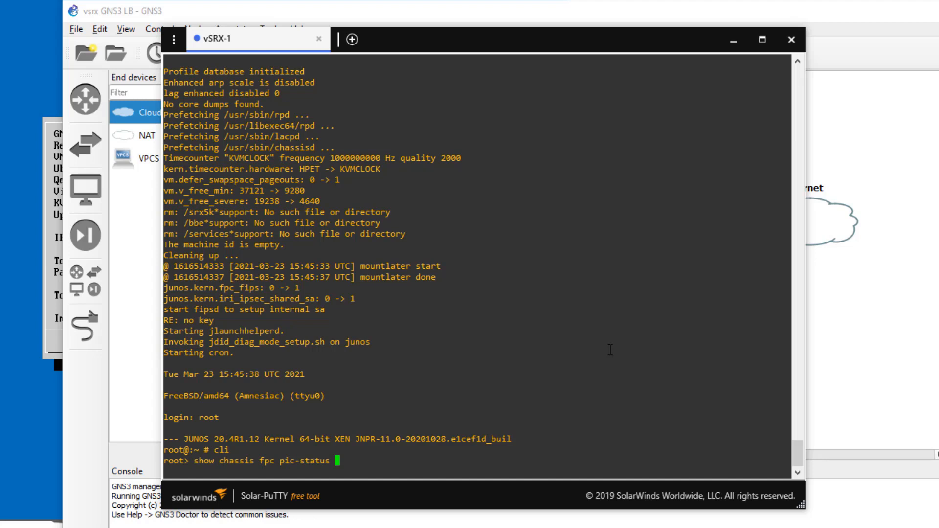
key(Return)
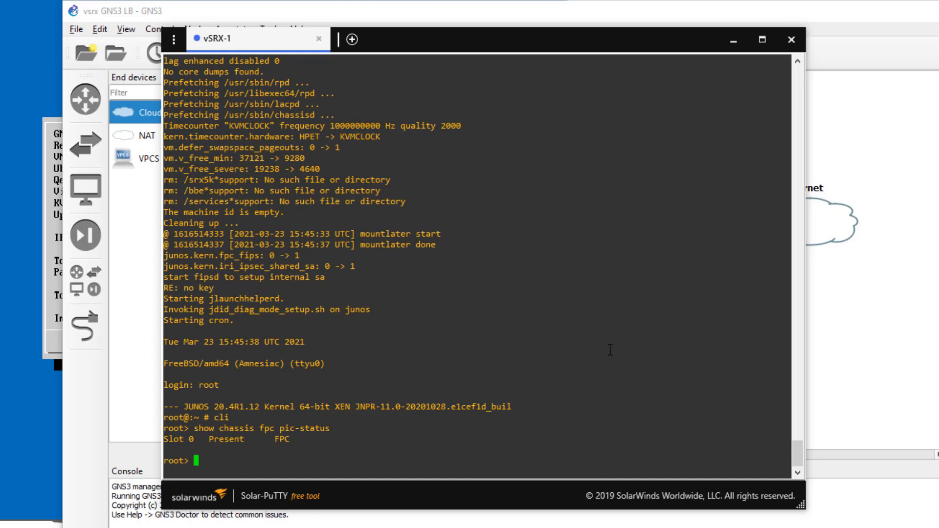
key(Up)
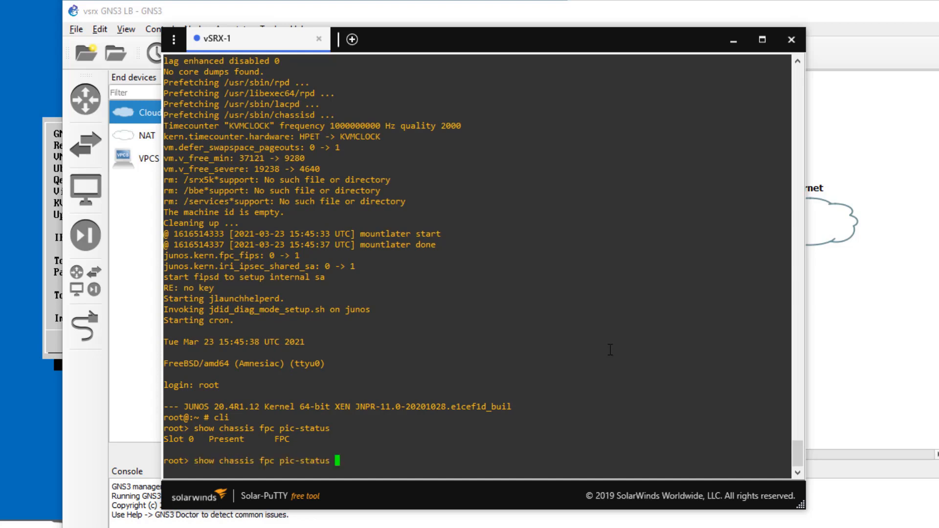
key(BackSpace)
key(BackSpace)
key(BackSpace)
key(BackSpace)
key(BackSpace)
key(BackSpace)
key(BackSpace)
key(BackSpace)
key(BackSpace)
key(BackSpace)
key(BackSpace)
key(BackSpace)
key(Return)
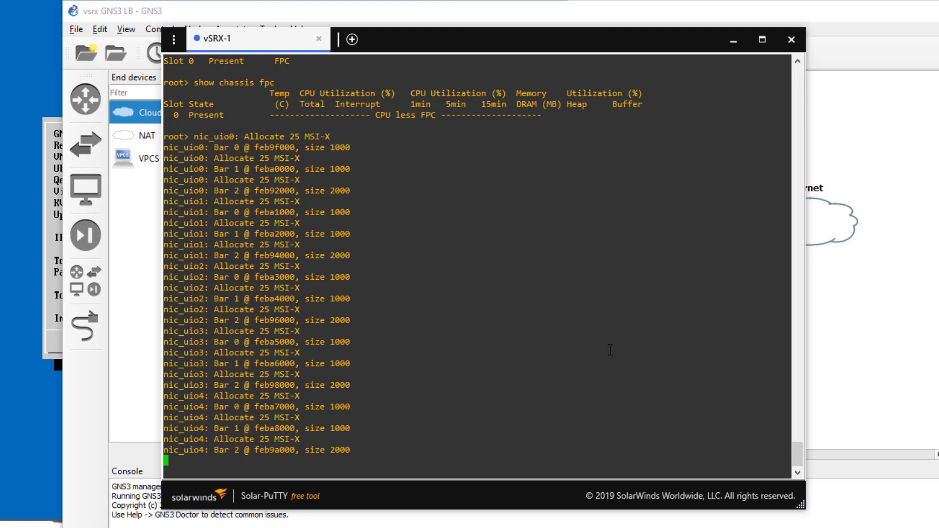
key(Return)
key(Return)
key(Return)
key(Return)
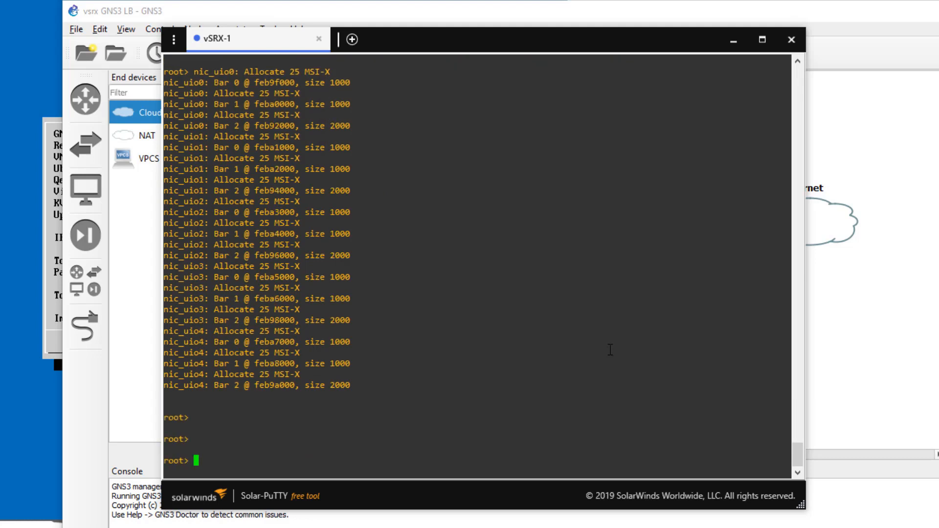
Step: Rerun show chassis fpc and pic-status, then run show interfaces terse ge*
key(Up)
key(Return)
key(Up)
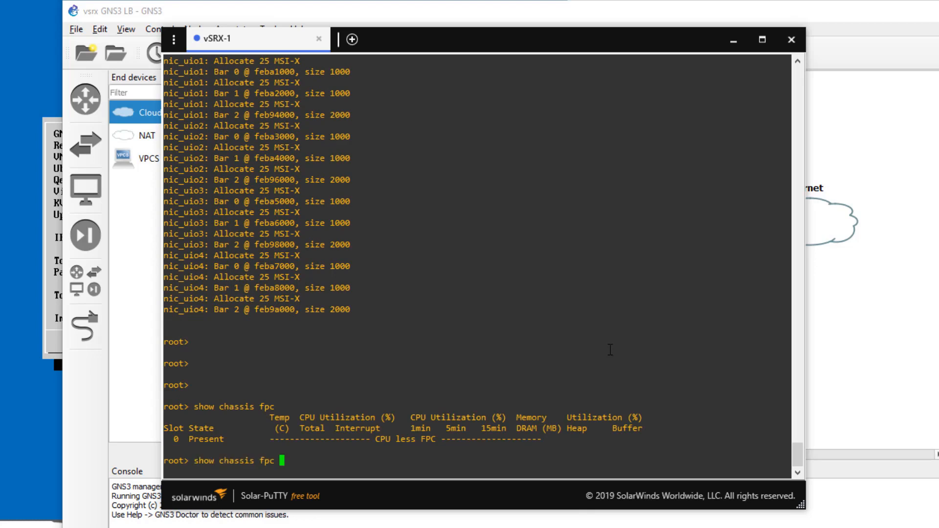
text(pic-status)
key(Return)
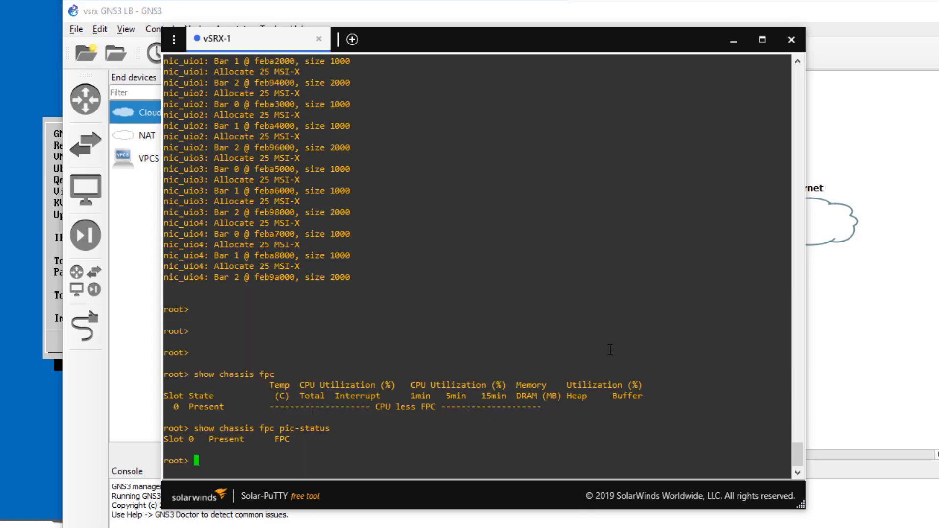
text(show interfaces terse ge)
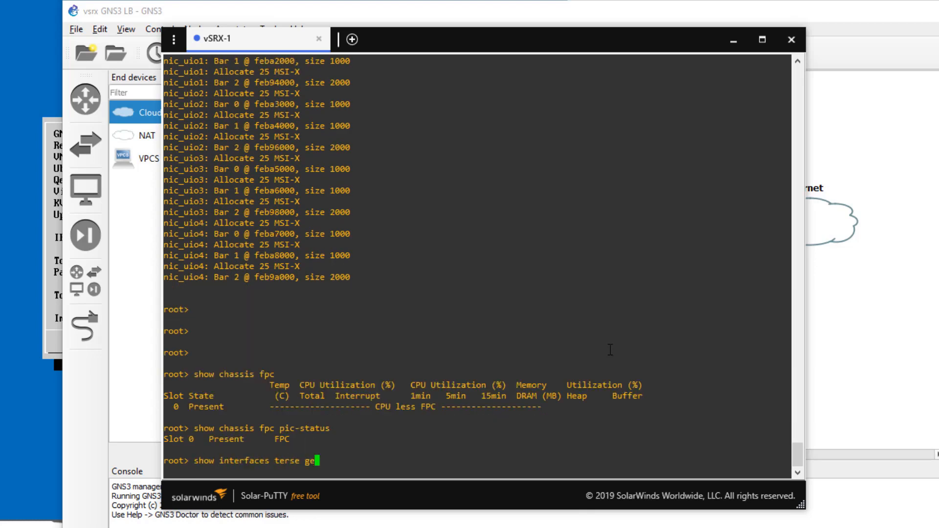
text(*)
key(Return)
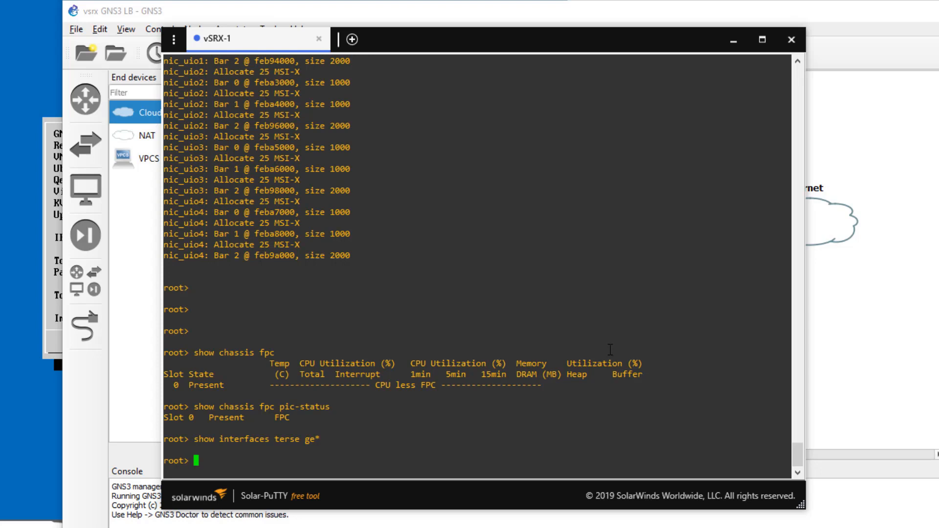
Step: Run show chassis hardware, then recheck PIC status and the hardware inventory
text(show chassis h)
key(Tab)
text(ardware)
key(Return)
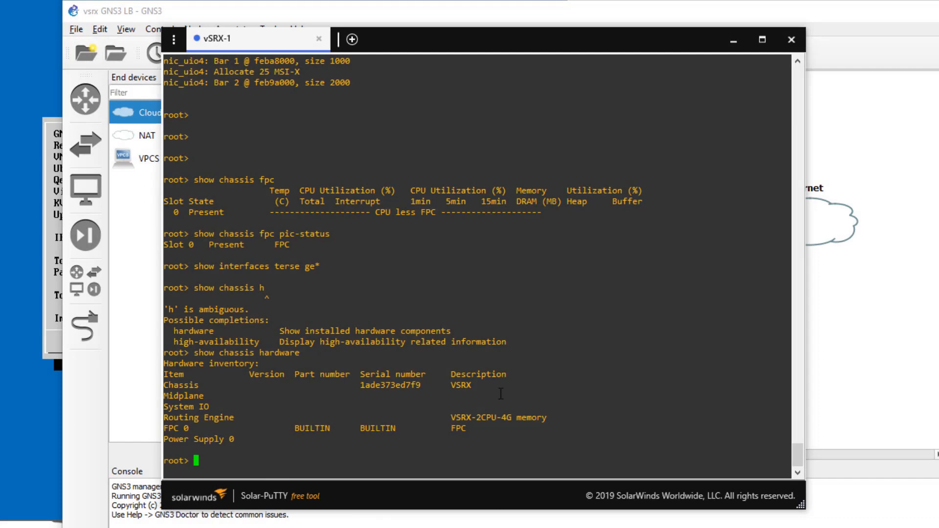
key(Up)
key(Up)
key(Up)
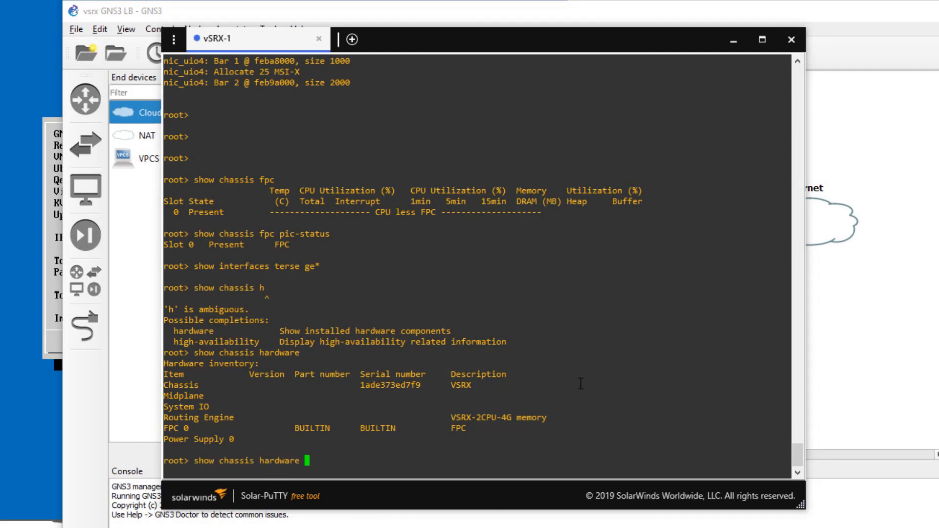
key(Return)
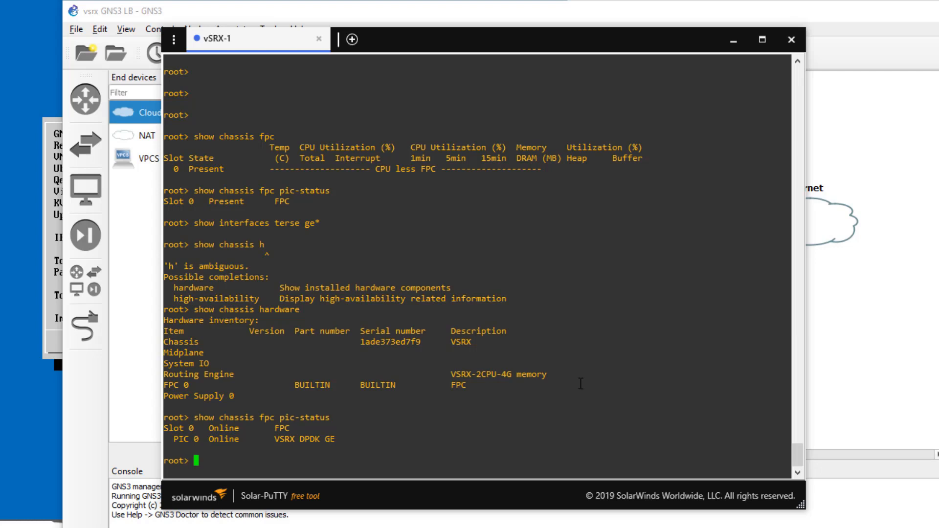
key(Up)
key(Up)
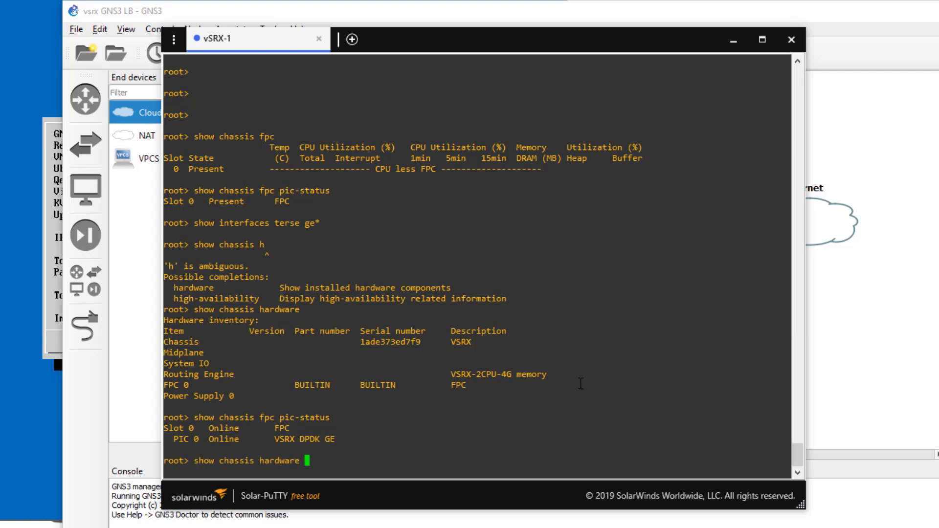
key(Return)
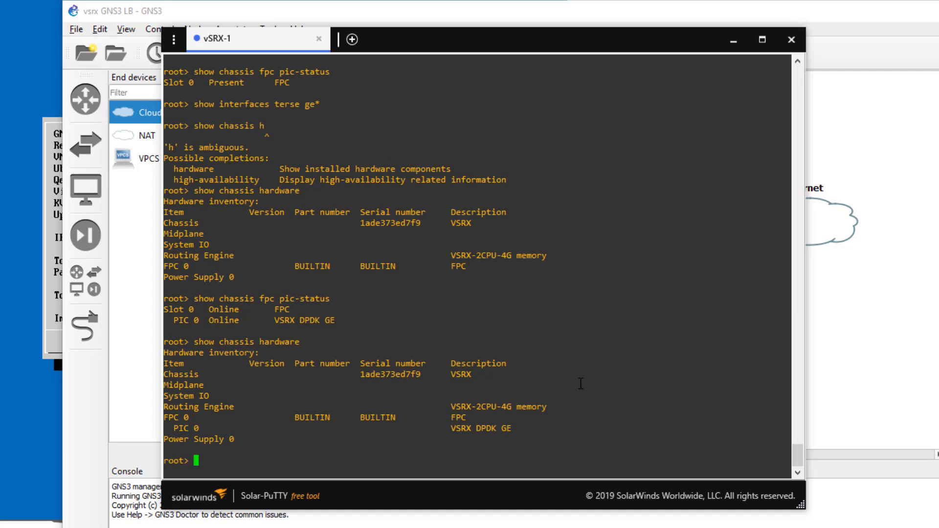
Step: Recheck show chassis fpc and list interfaces with show interfaces ge* terse
key(Up)
key(Up)
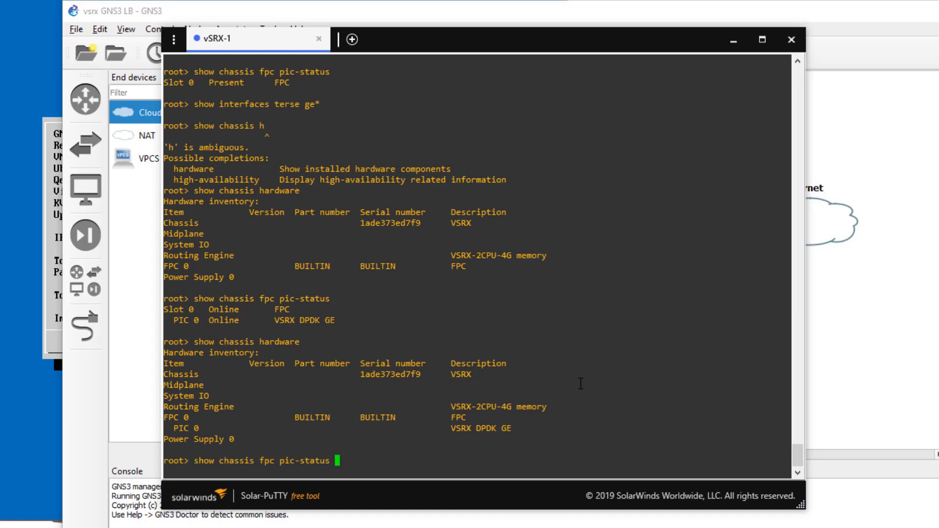
key(BackSpace)
key(BackSpace)
key(BackSpace)
key(BackSpace)
key(BackSpace)
key(BackSpace)
key(BackSpace)
key(BackSpace)
key(BackSpace)
key(BackSpace)
key(BackSpace)
key(BackSpace)
key(Return)
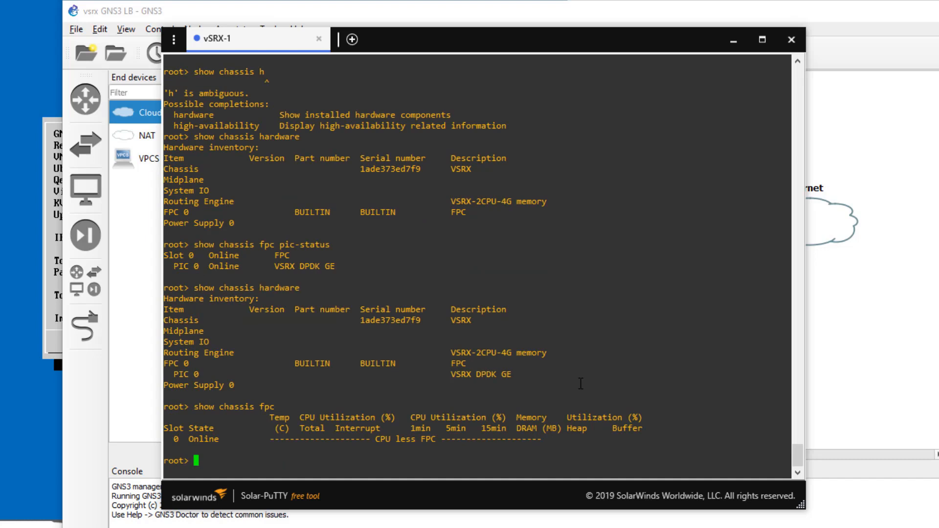
text(show interfaces ge* terse)
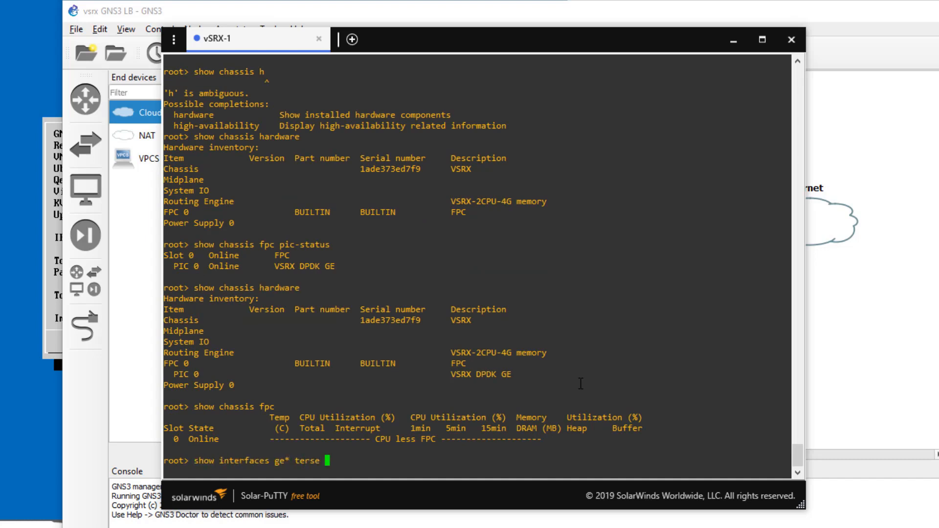
key(Return)
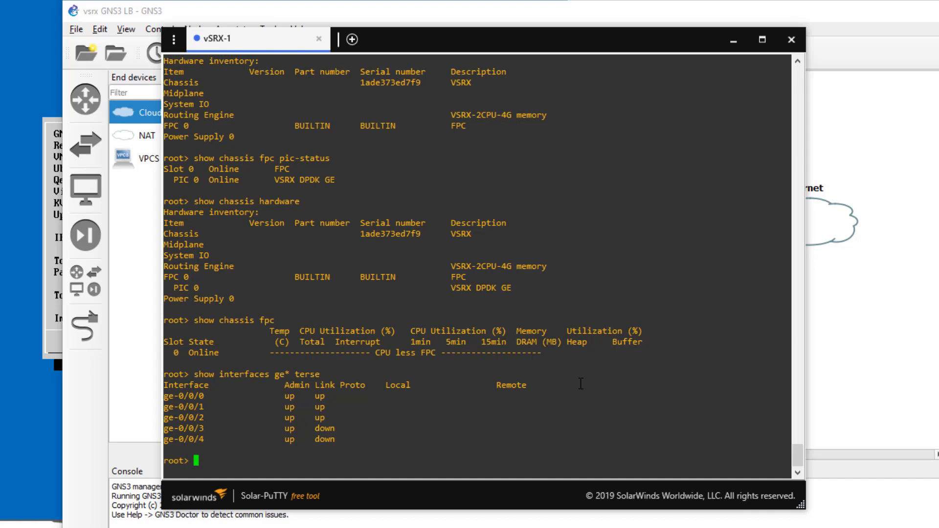
Step: Enter configure mode, set host-name vSRX-1, and set a plain-text root password
text(configure)
key(Return)
text(set system )
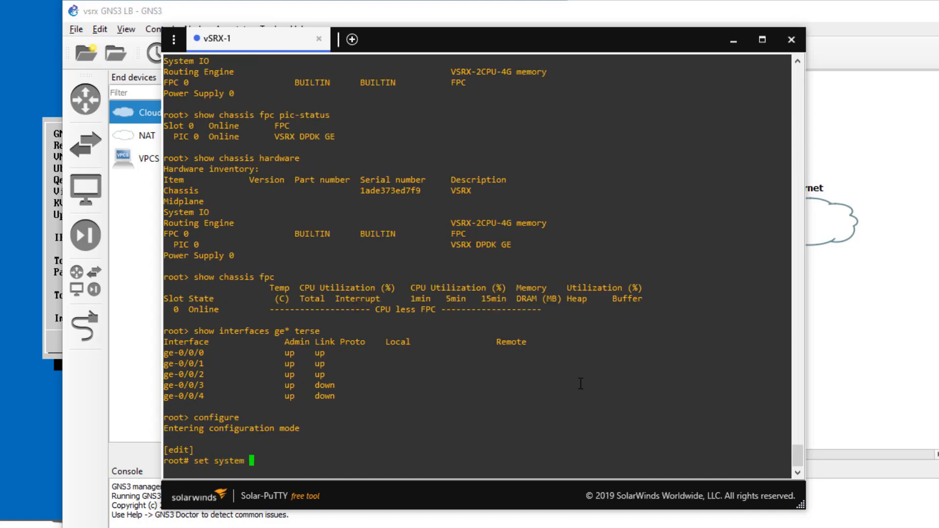
text(host-name vSRX-1)
key(Return)
text(set )
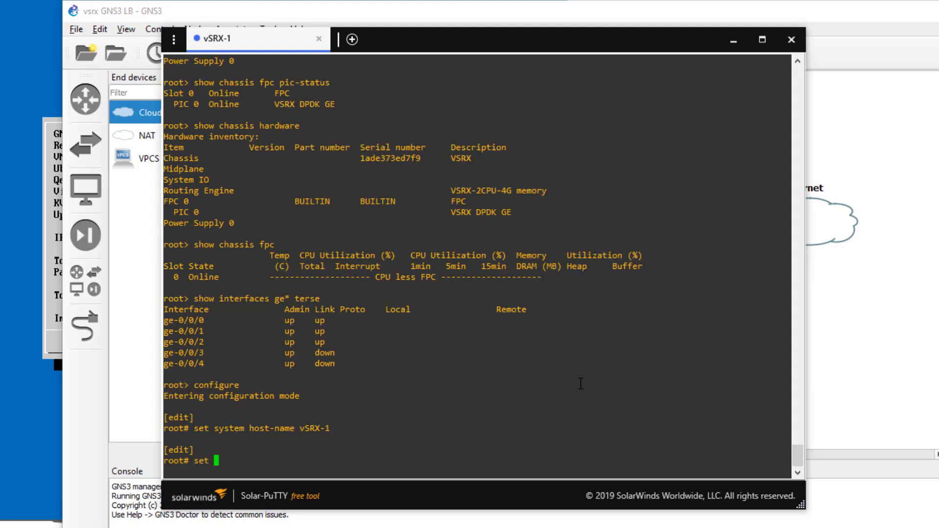
text(system root-authentication )
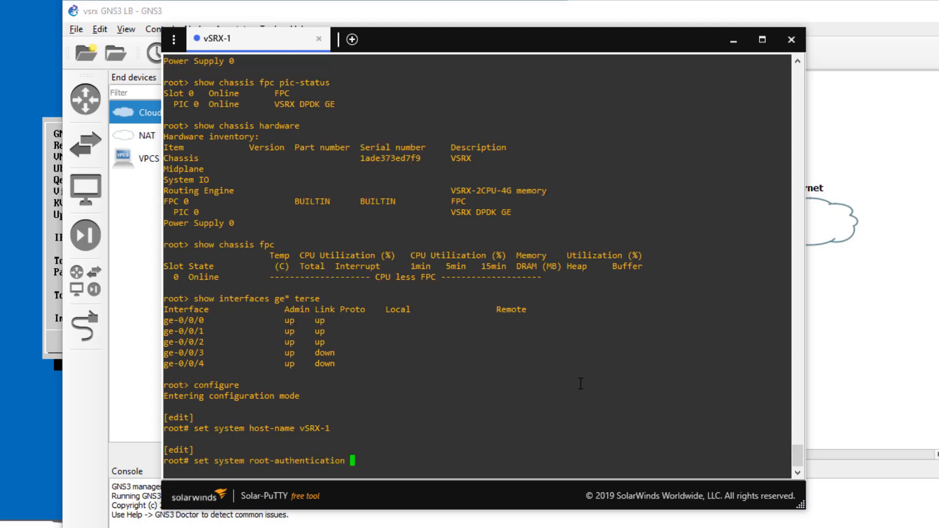
text(plain-text-password)
key(Return)
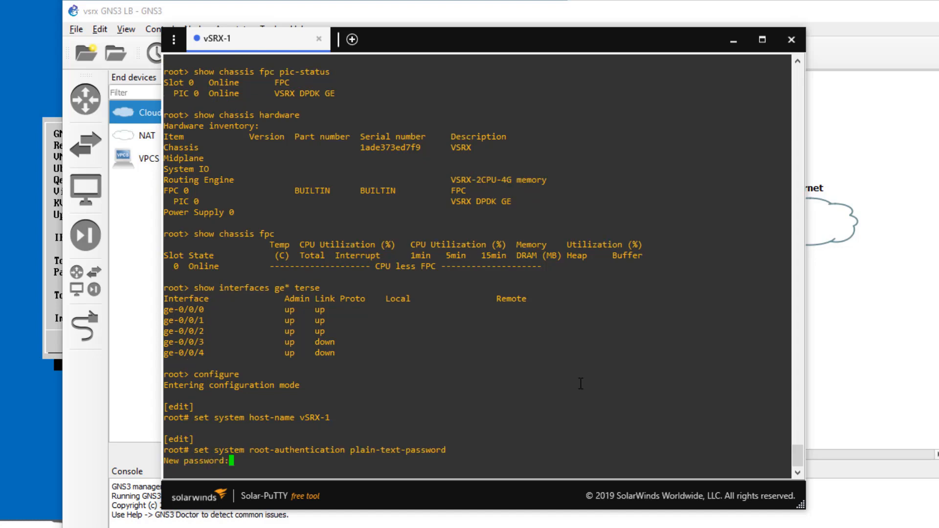
key(Return)
Step: Allow SSH root login and delete the existing interface configuration
key(Return)
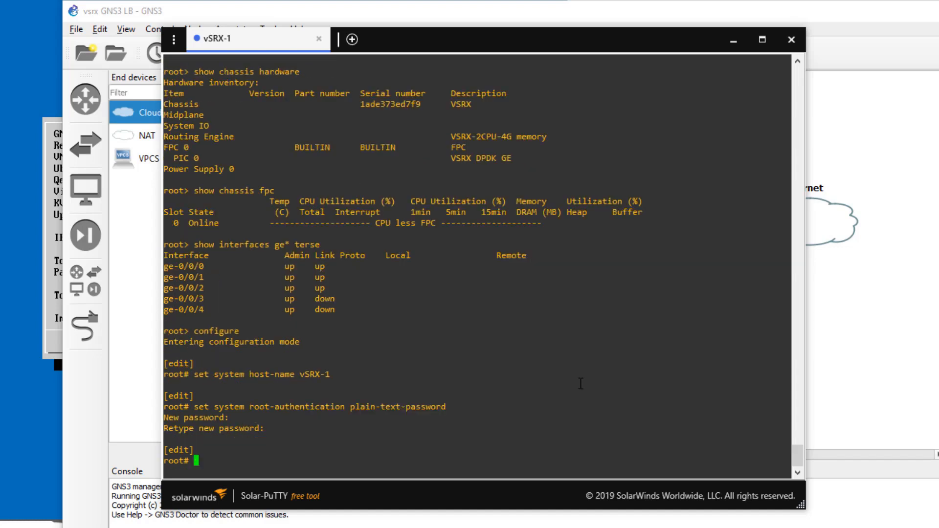
text(set system services ssh all)
key(Return)
key(BackSpace)
key(BackSpace)
key(BackSpace)
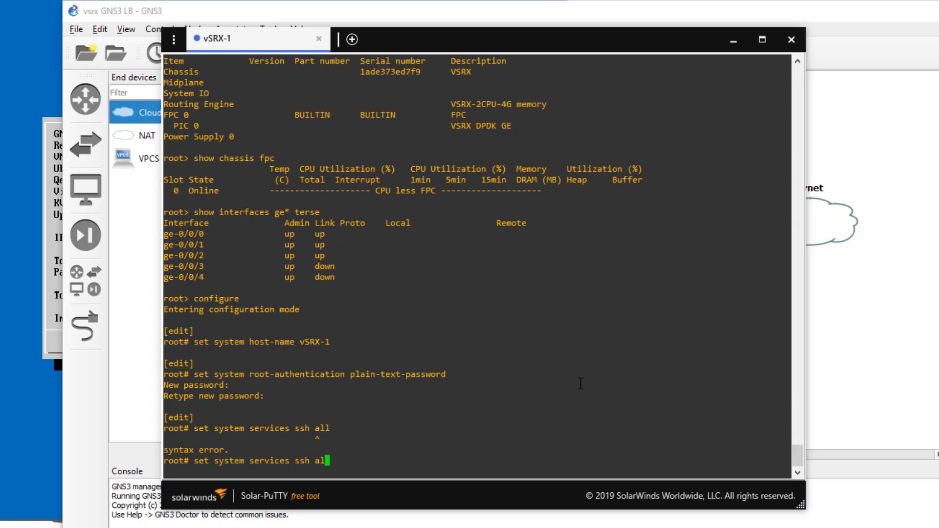
text(root-login allow)
key(Return)
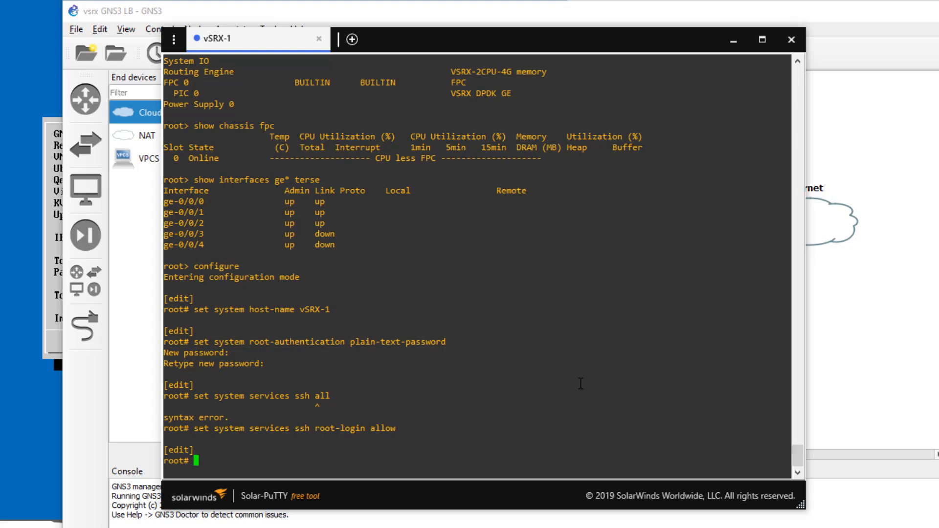
text(delete interfaces)
Step: Delete the existing security configuration and move to the interfaces level
text(ete security)
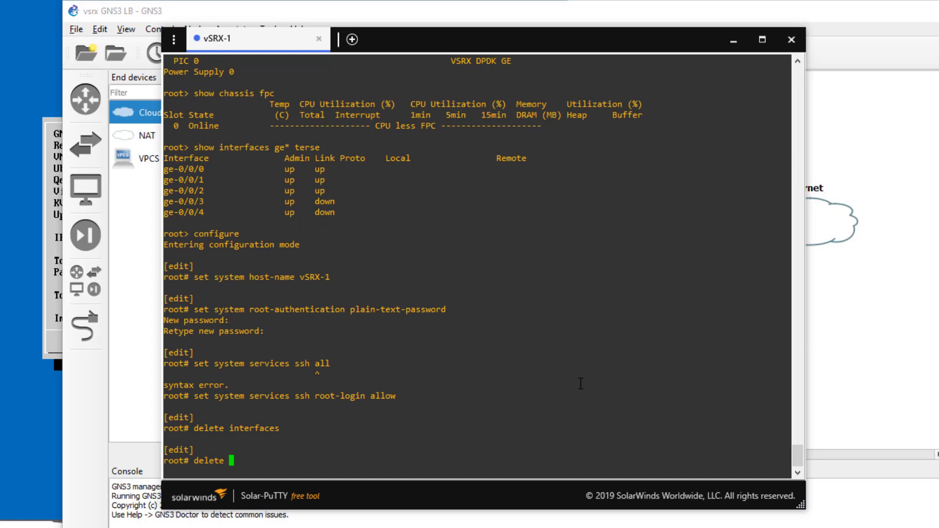
key(Return)
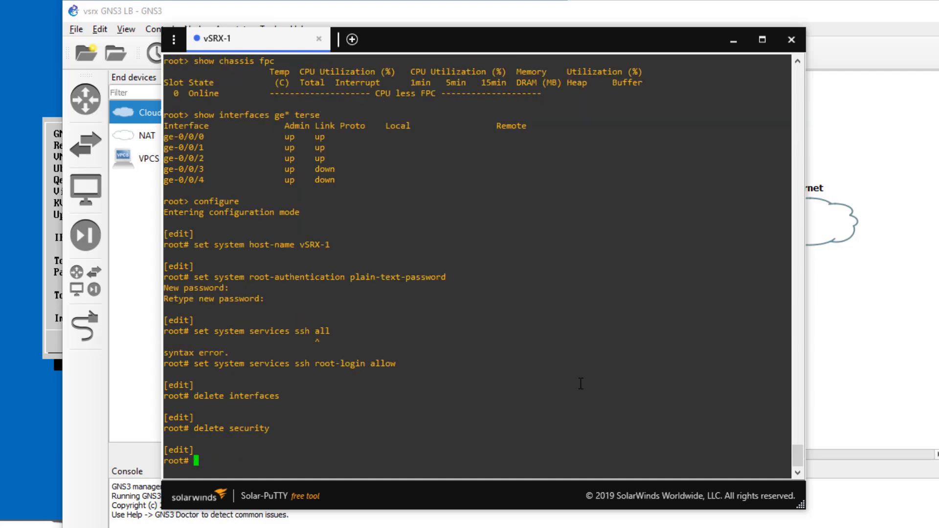
text(edit interfaces)
key(Return)
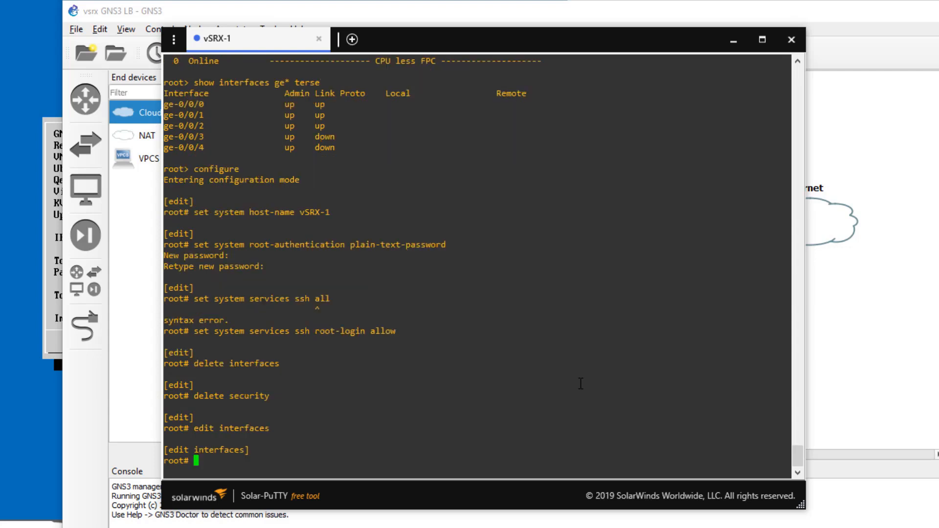
Step: Address ge-0/0/0.0 10.10.201.254/24, ge-0/0/1.0 10.10.202.254/24, ge-0/0/2.0 10.10.1.50/20
text(set ge-0/0/0.0 family inet address )
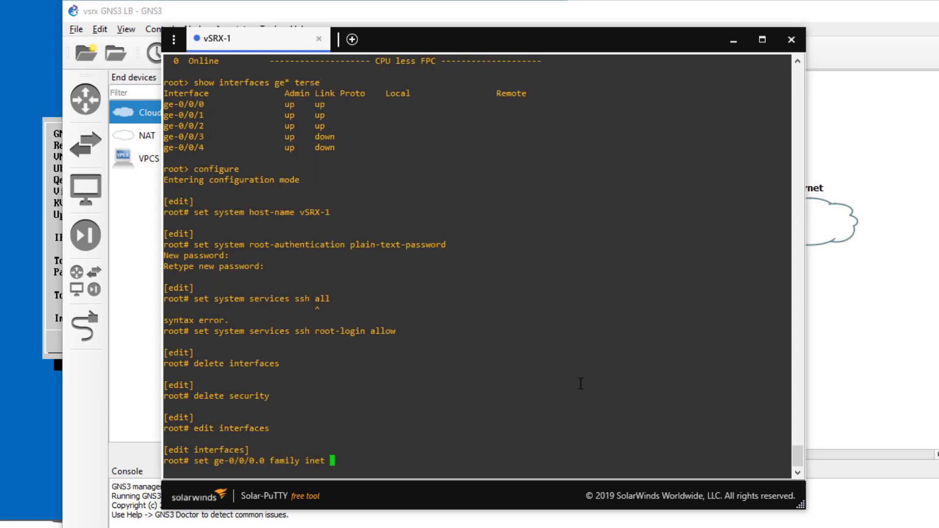
text(10.10.201.254/24)
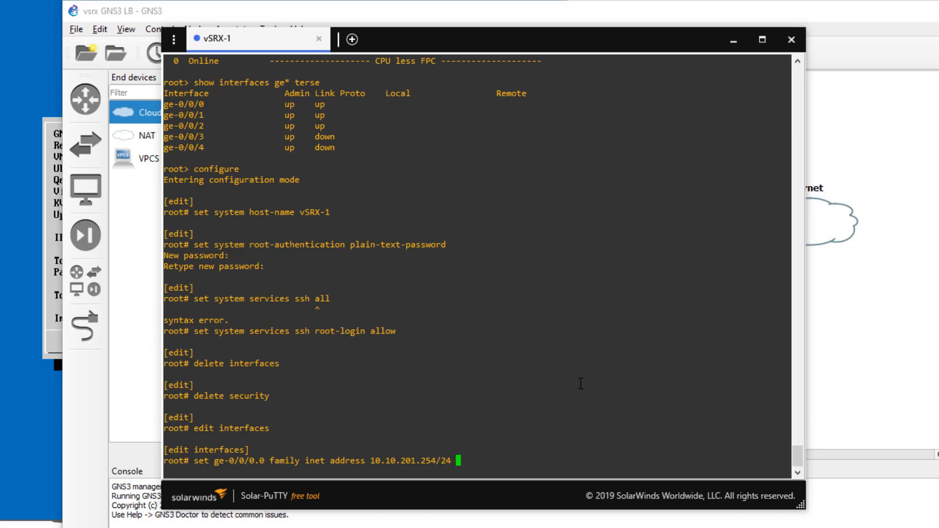
key(Return)
text(set ge-)
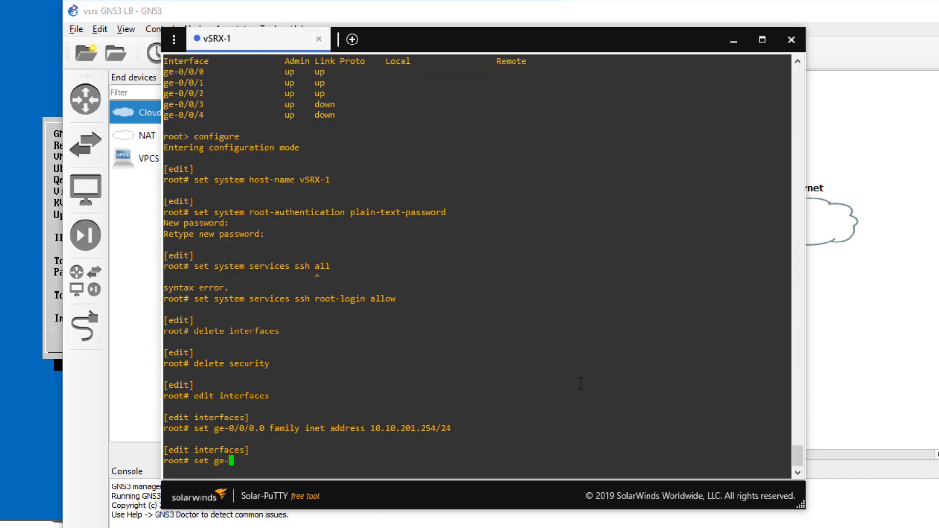
text(0/0/1.0 family inet address 10.1)
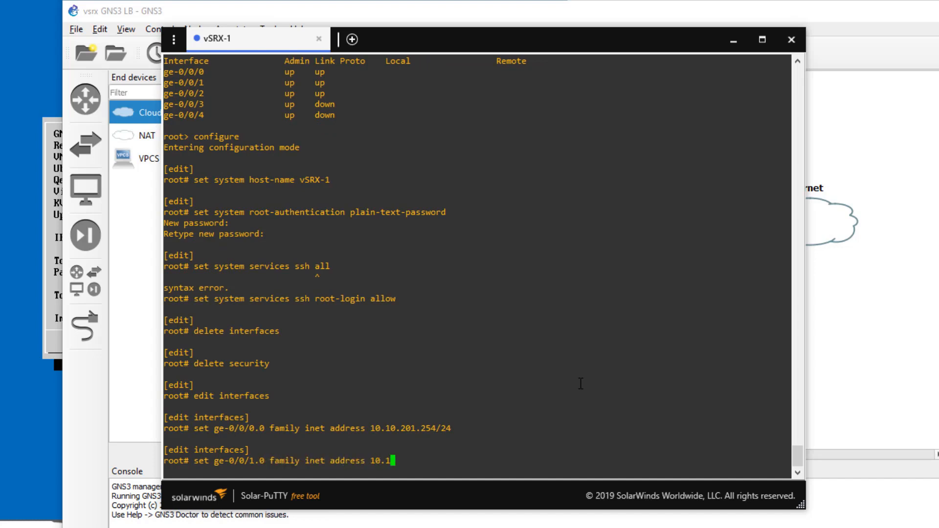
text(0.202.254/24)
key(Return)
text(set g)
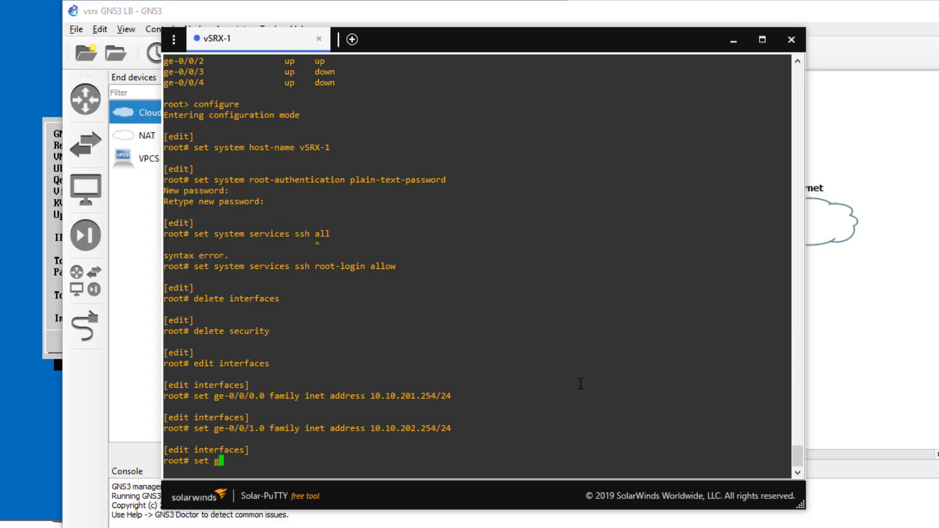
text(e-0/0/2.0 family inet address 10.10)
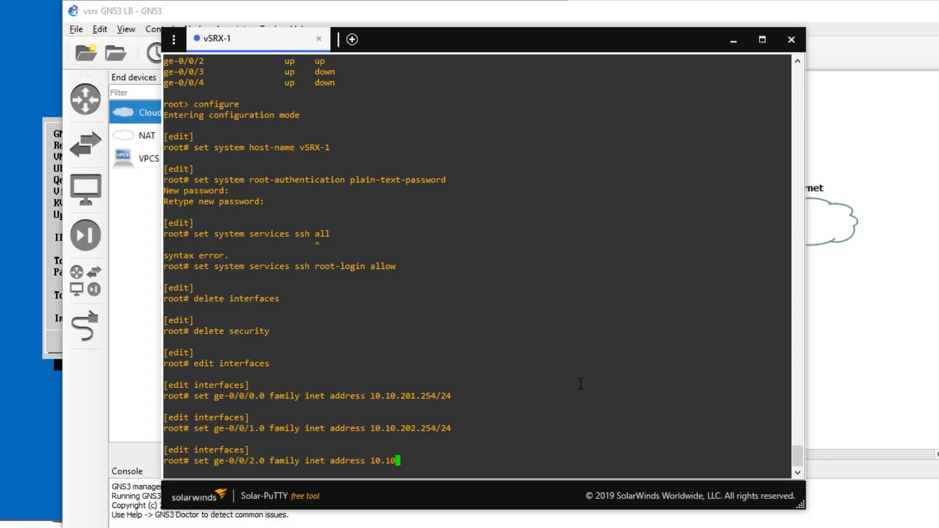
text(.1.50/20)
key(Return)
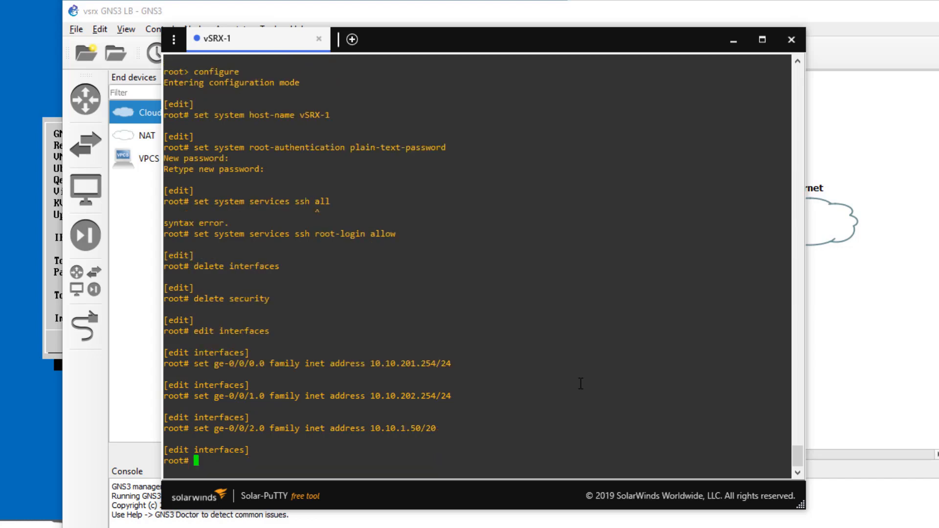
Step: Put ge-0/0/0 in zone Users and ge-0/0/1 in zone Server, allowing any-service inbound
text(top edit security zones)
key(Return)
text(set security-zone )
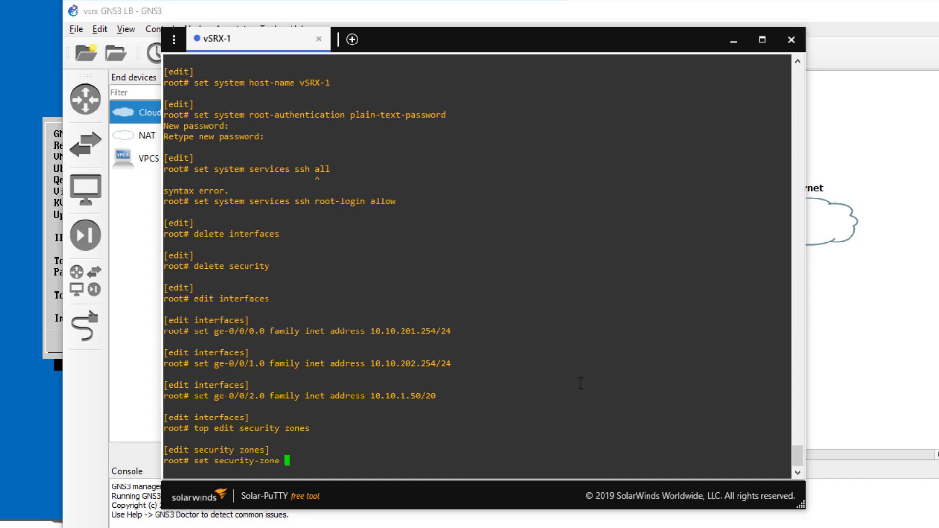
text(Users interfaces ge-0/0/0)
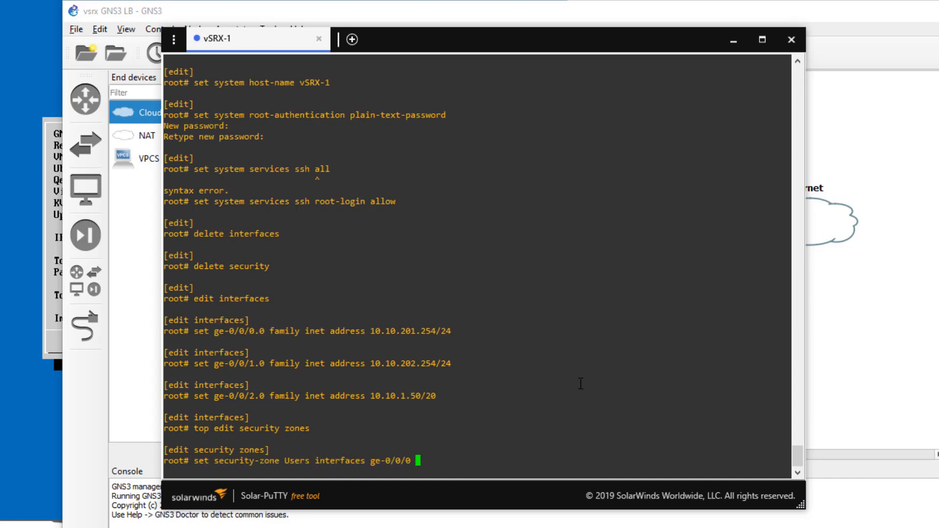
text( host-inbound-traffic system-services any-service)
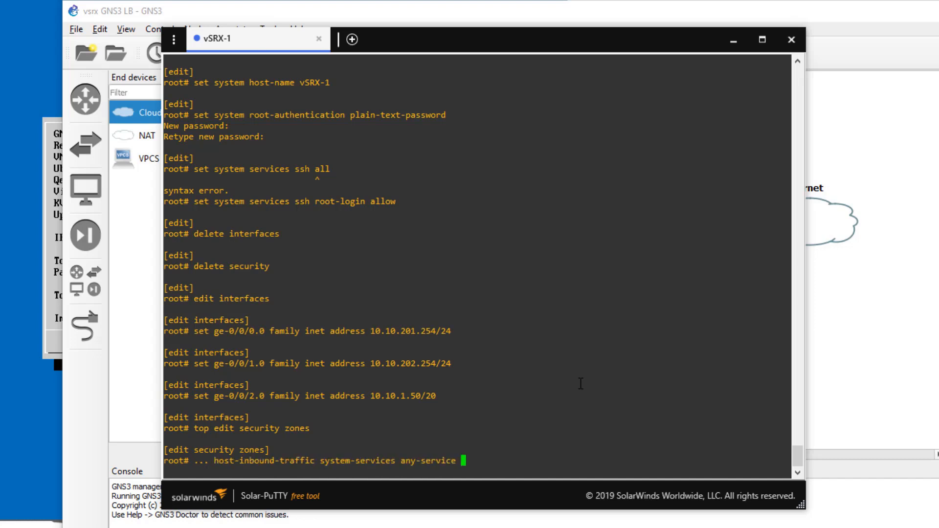
key(Return)
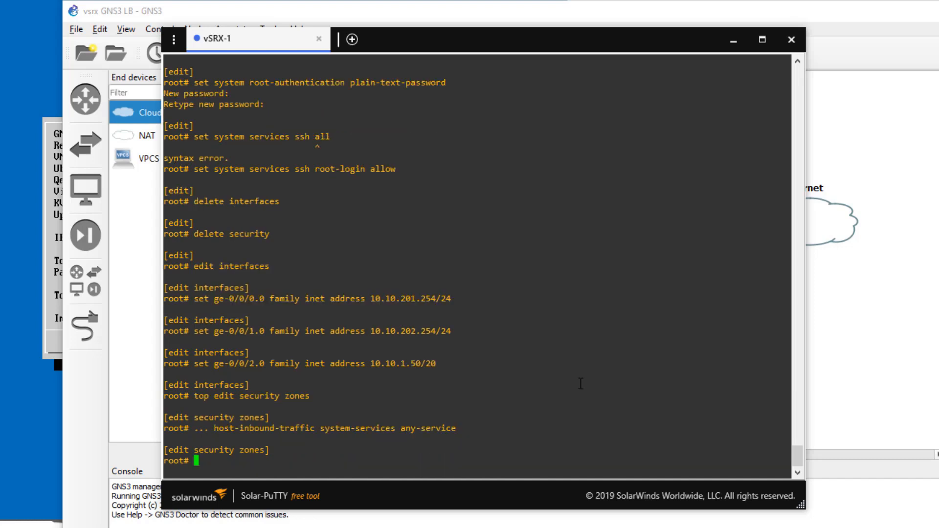
text(sec)
key(BackSpace)
key(BackSpace)
key(BackSpace)
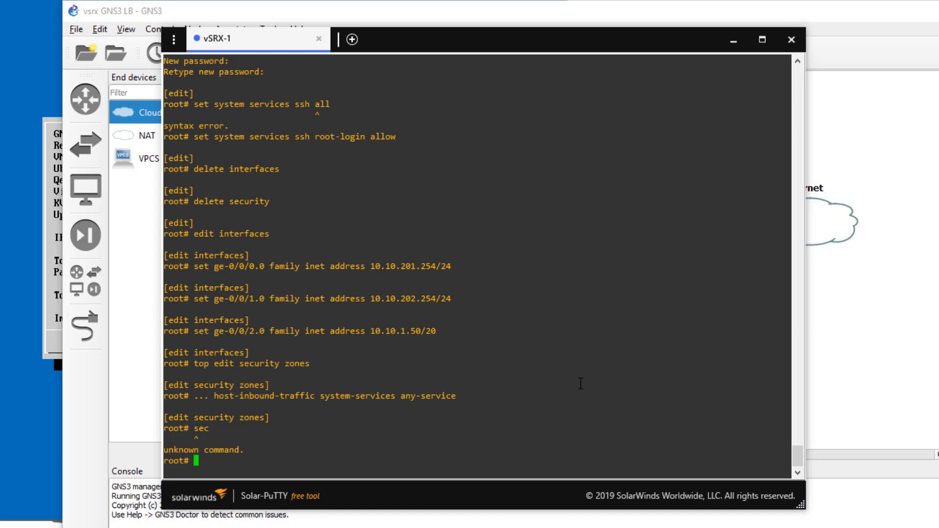
text(set security-zone Server interfaces )
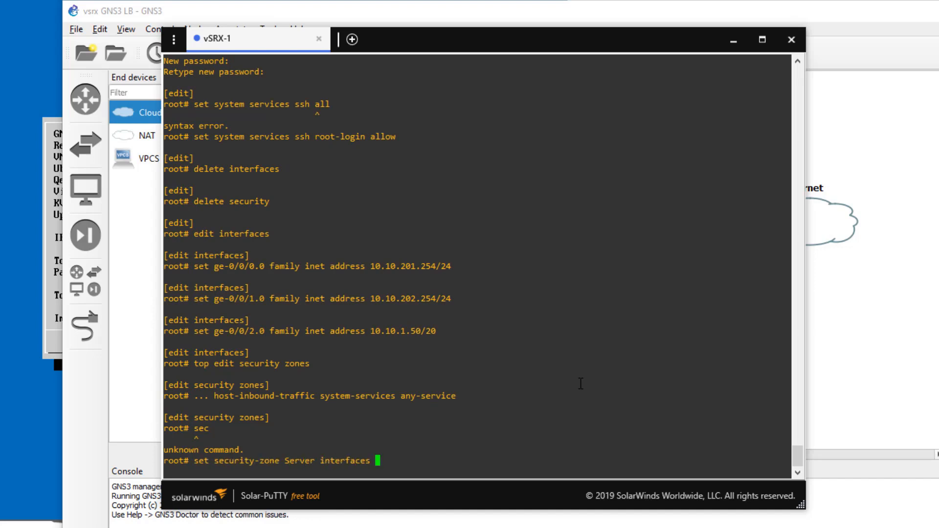
text(ge-0/0/1 host-inbound-traffic system-services )
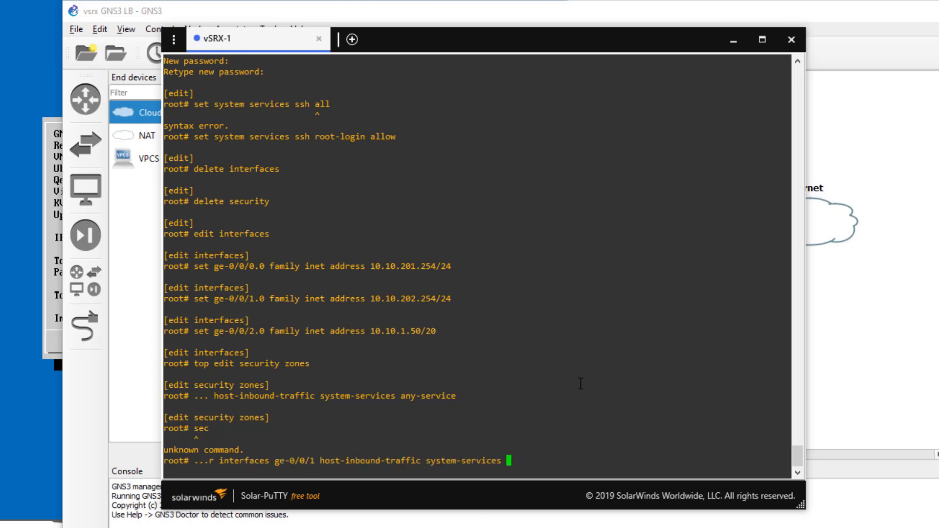
text(any-service)
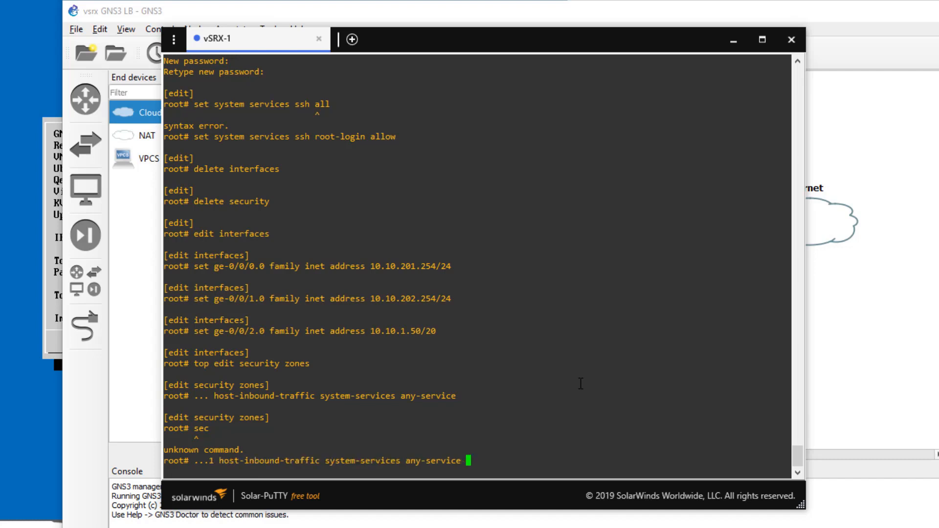
key(Return)
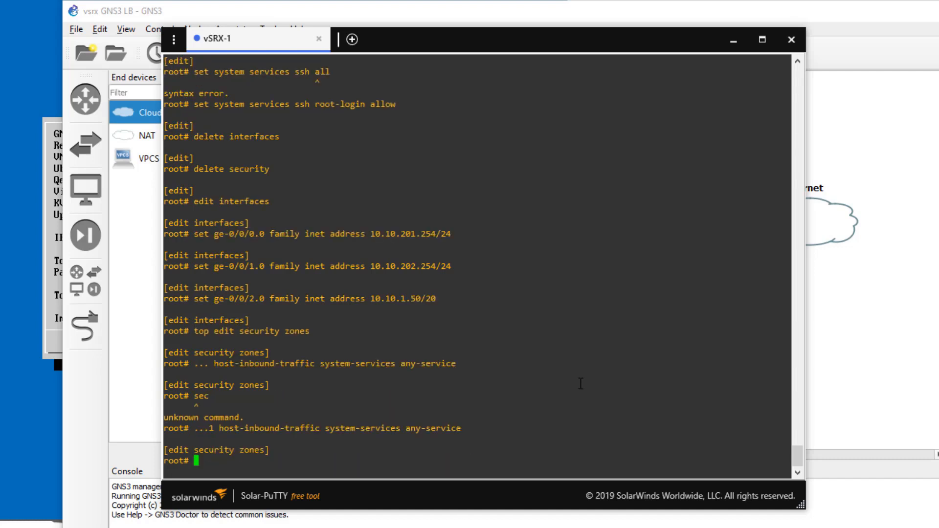
Step: Put ge-0/0/2 in zone Untrust allowing only SSH inbound
text(set security-zone u)
key(BackSpace)
text(Untrust interfaces ge-0/0/2)
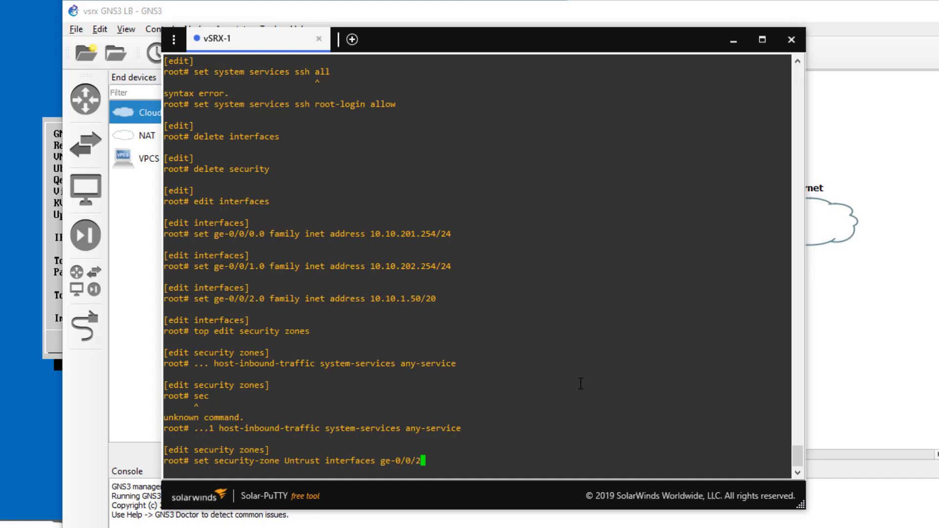
text( host-inbound-traffic )
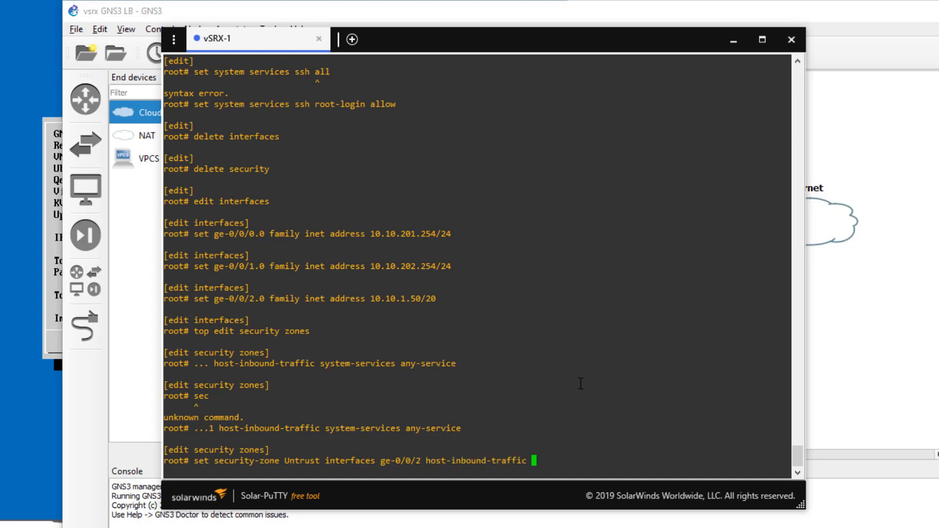
text(system-services sh)
key(space)
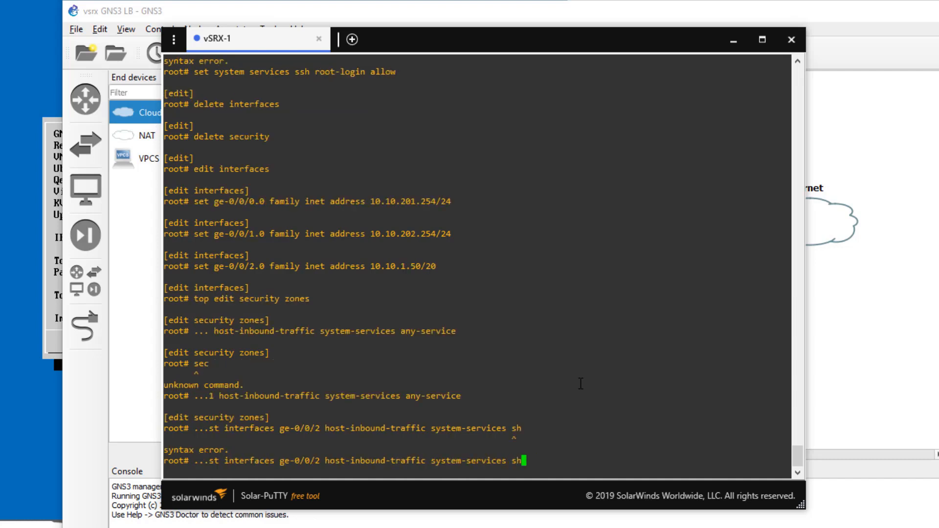
key(BackSpace)
text(sh)
key(Return)
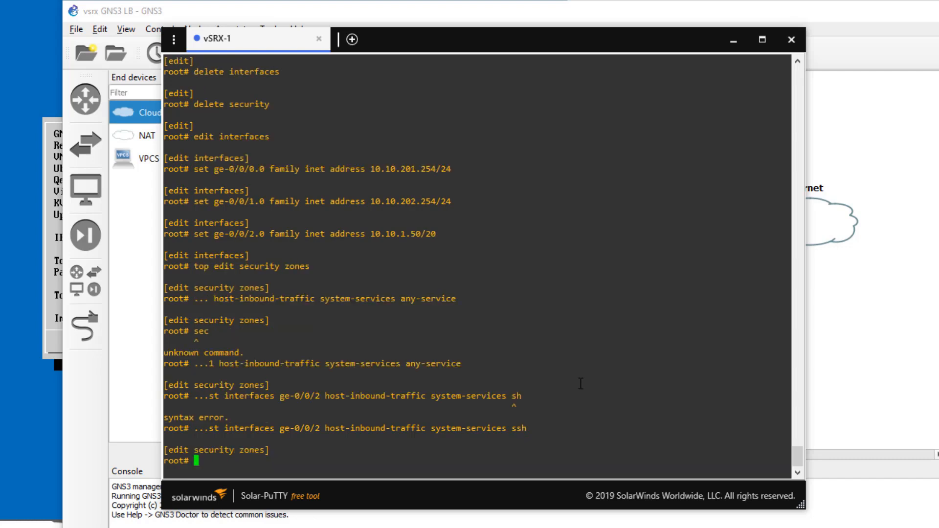
Step: List vSRX-1's configured security zones, then move up to the [edit security] level
text(show)
key(Return)
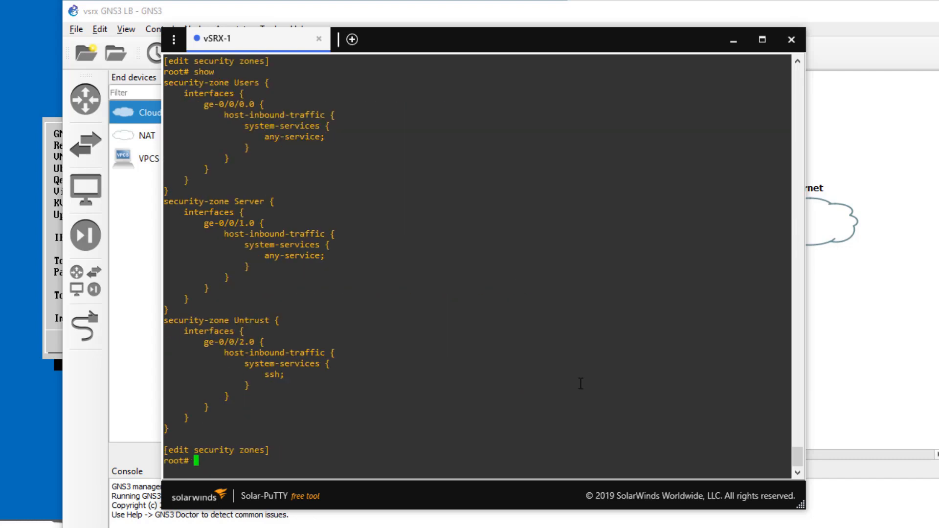
text(up)
key(Return)
Step: Set 'policies default-policy permit-all' and commit with 'commit and-quit'
text(set pol)
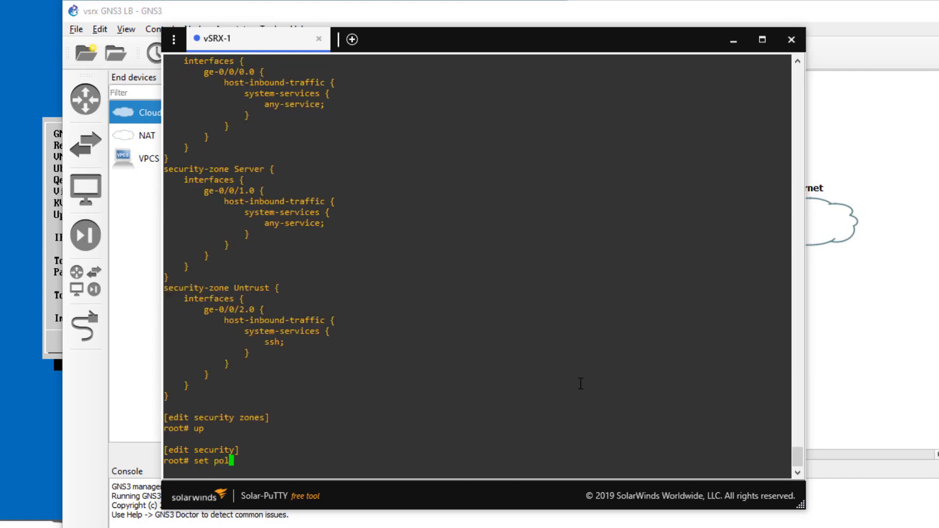
text(icies sec s)
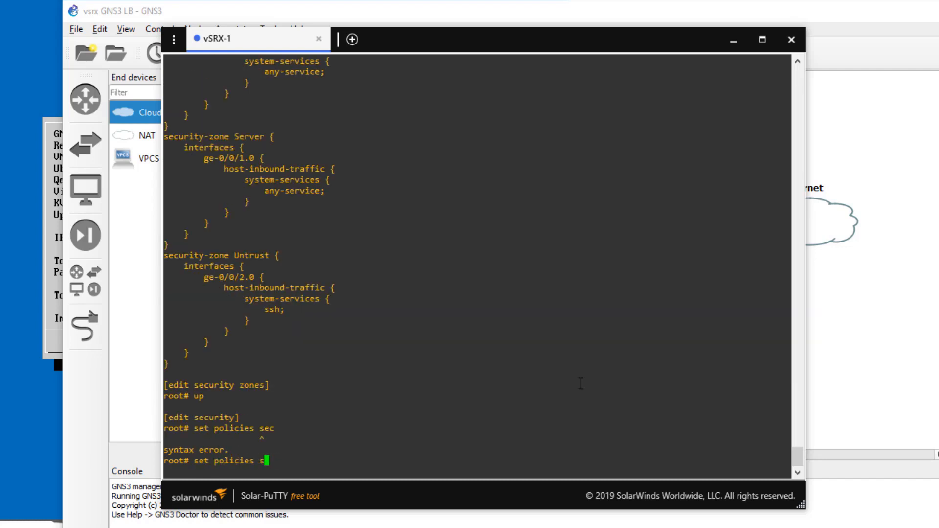
key(BackSpace)
text(default-policy permit-all)
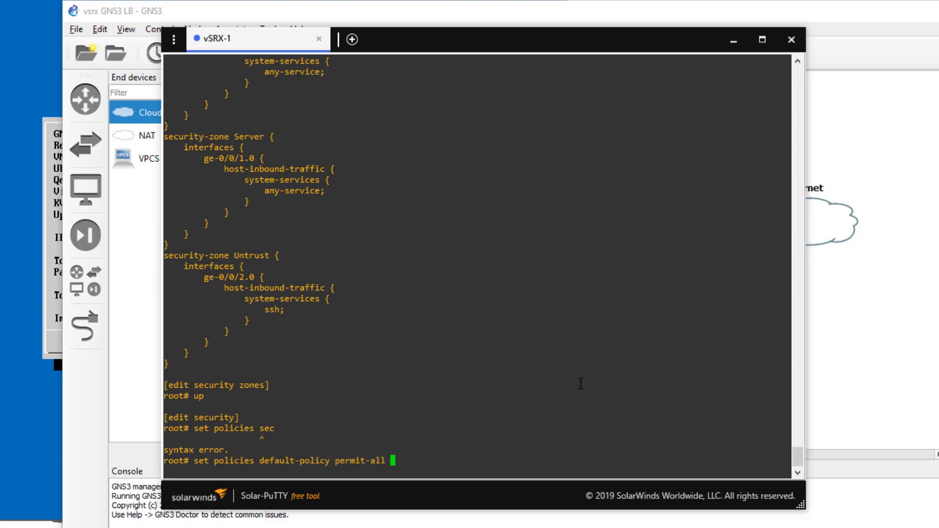
key(Return)
text(commit and-quit)
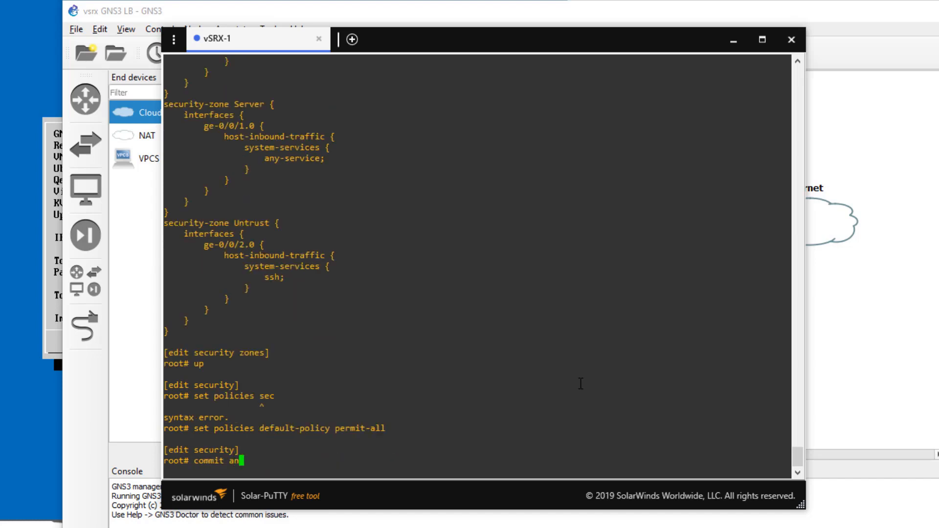
key(Return)
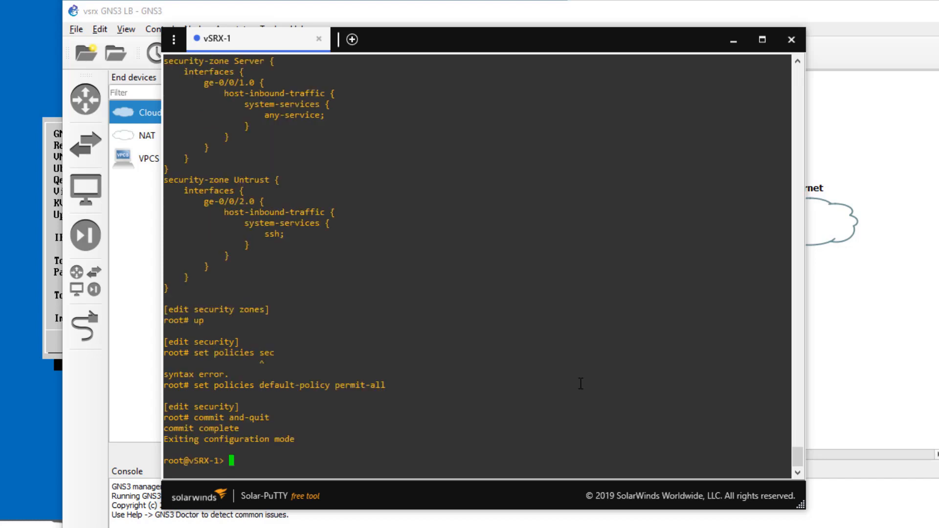
Step: Start the User-1 and Server-1 PCs from the network topology
click(881, 307)
right_click(477, 245)
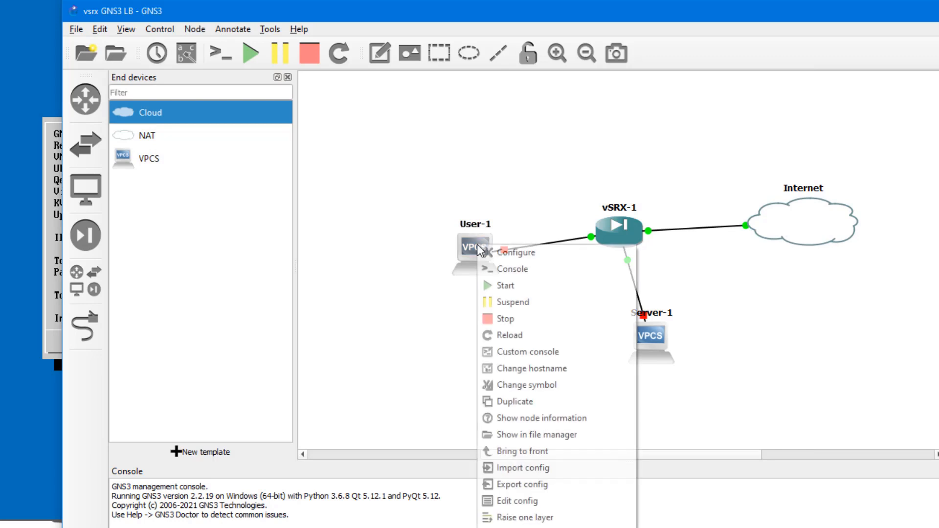
click(509, 289)
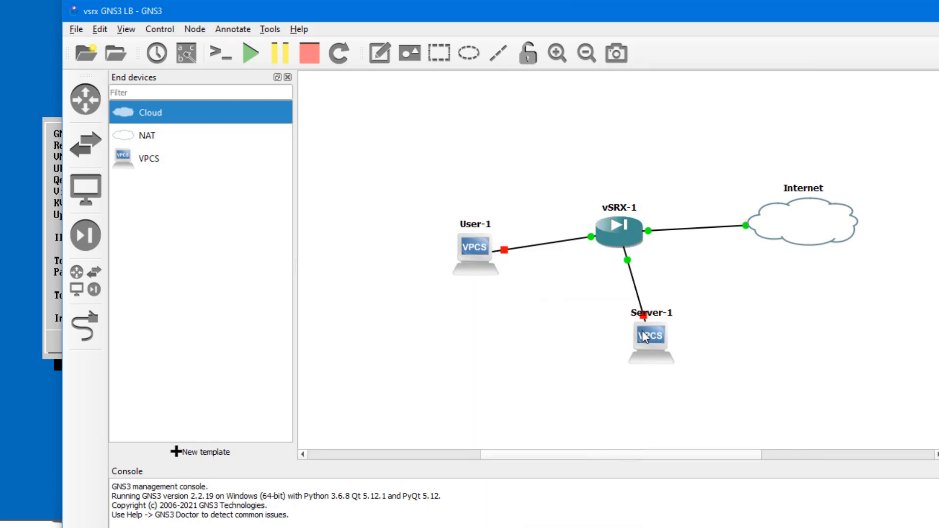
right_click(653, 336)
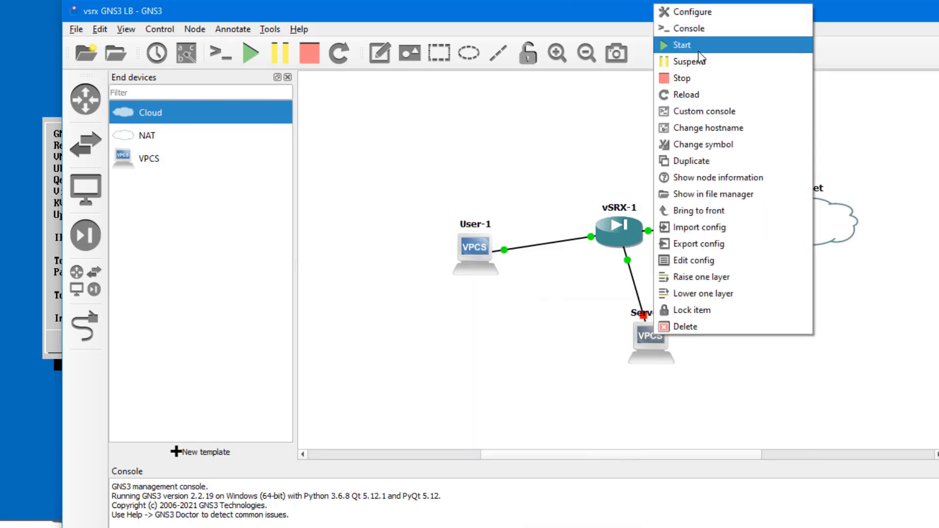
click(684, 44)
Step: In User-1's console, set IP 10.10.201.100/24, gateway 10.10.201.254 and DNS 8.8.8.8
right_click(471, 245)
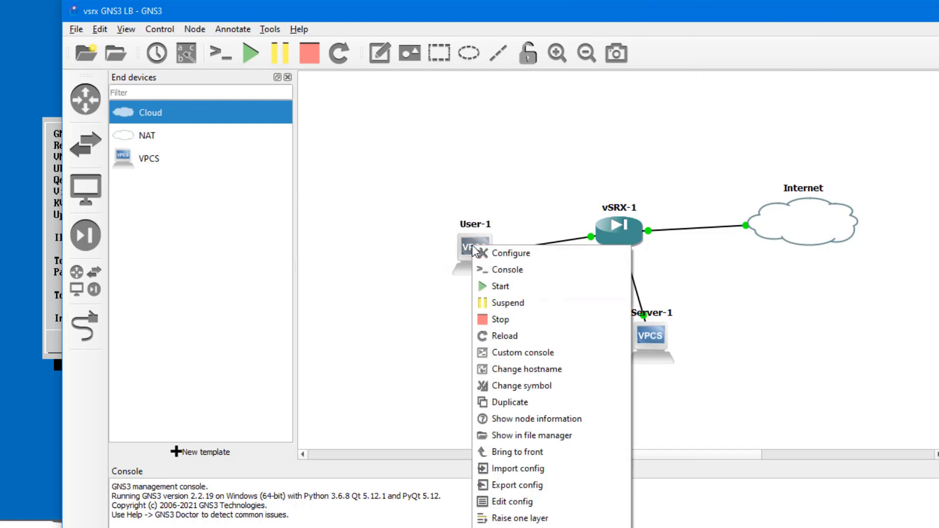
click(523, 268)
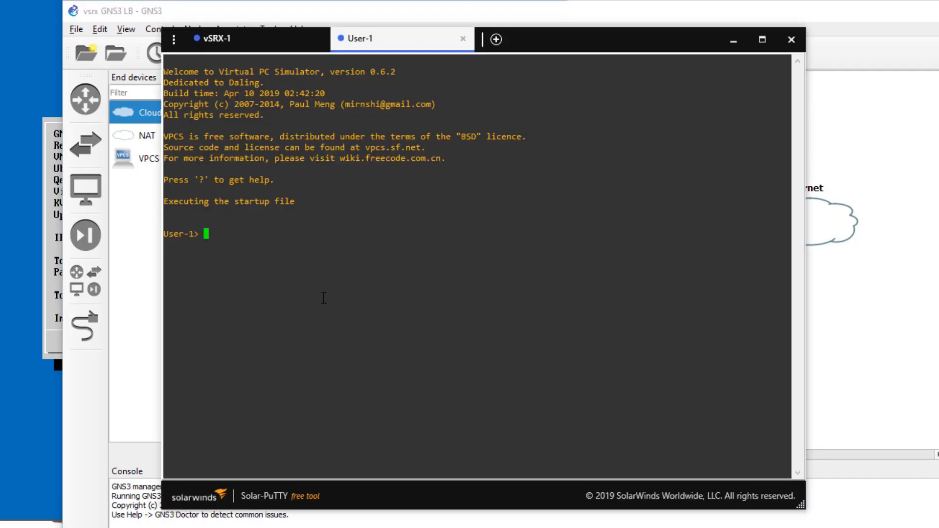
text(ip 10.10.201.100/24 )
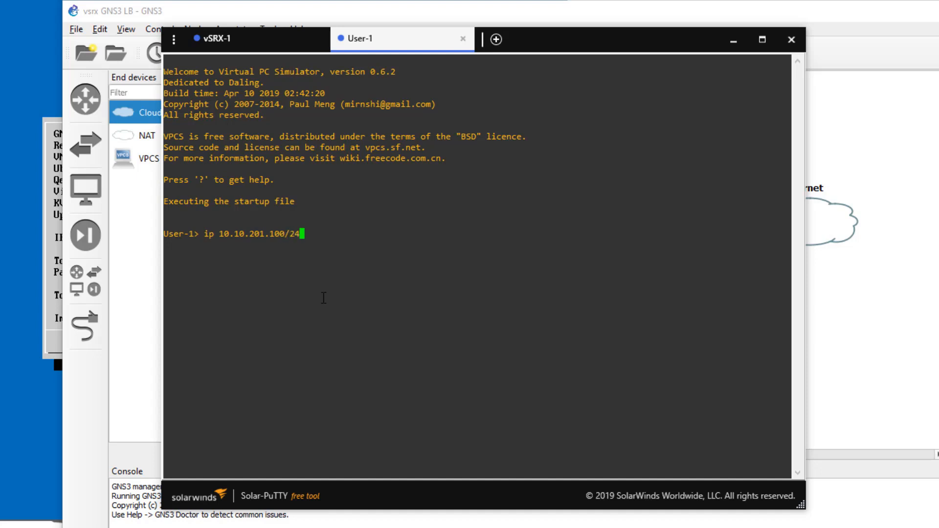
text(10.10.201.254)
key(Return)
text(ip dns )
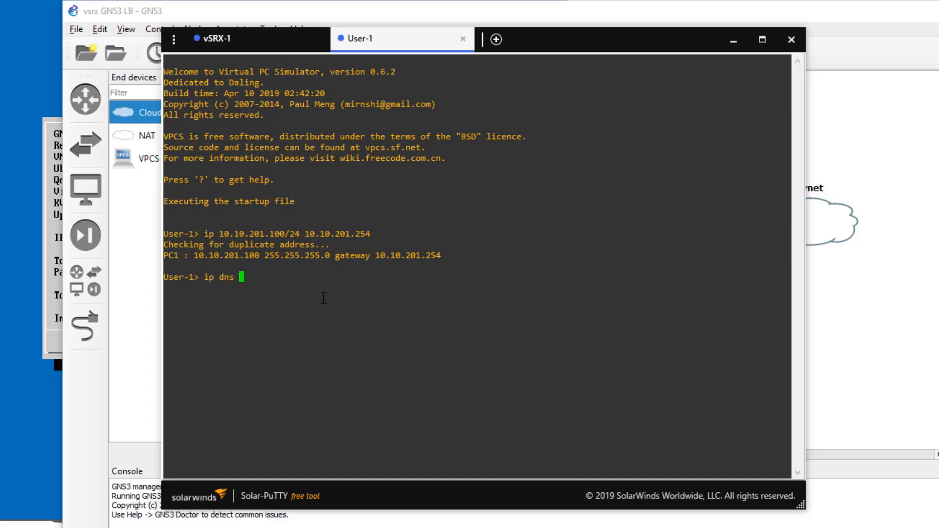
text(8.8.8.8)
key(Return)
Step: Return to the topology and open a console session to Server-1
click(829, 355)
right_click(661, 338)
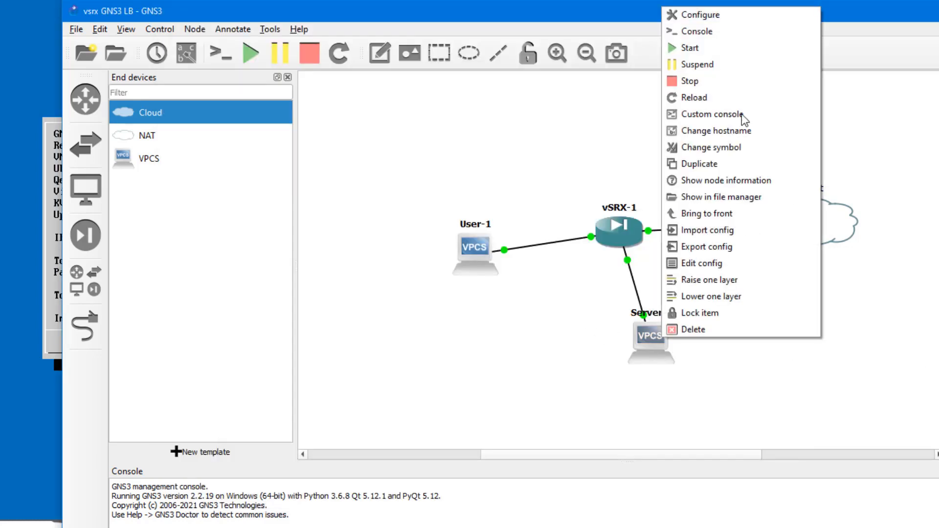
click(715, 30)
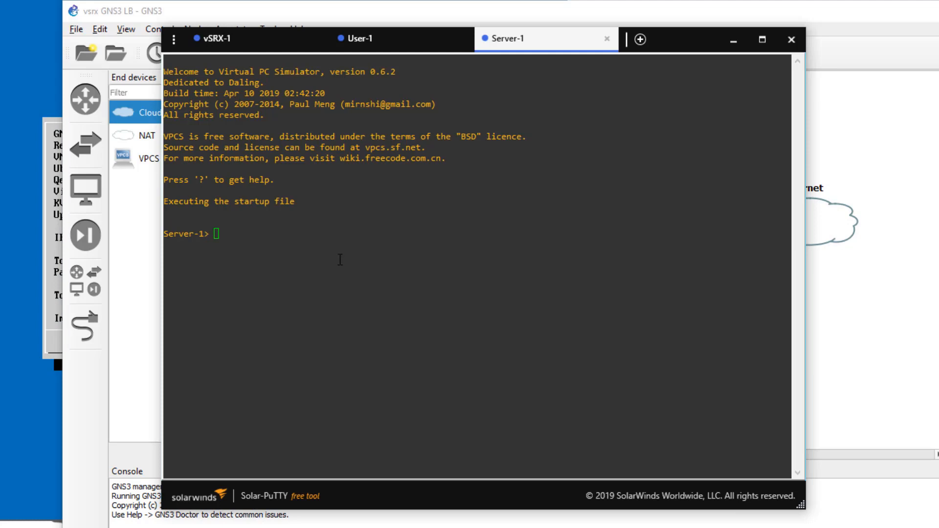
Step: In Server-1's console, set IP 10.10.202.100/24, gateway 10.10.202.254 and DNS 8.8.8.8
click(394, 262)
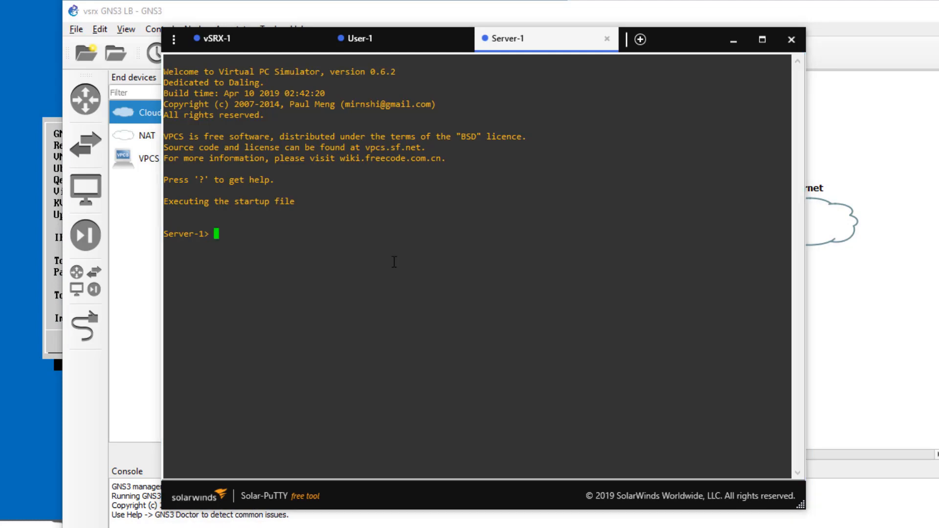
text(ip 10.10.202.100)
key(BackSpace)
text(/24 )
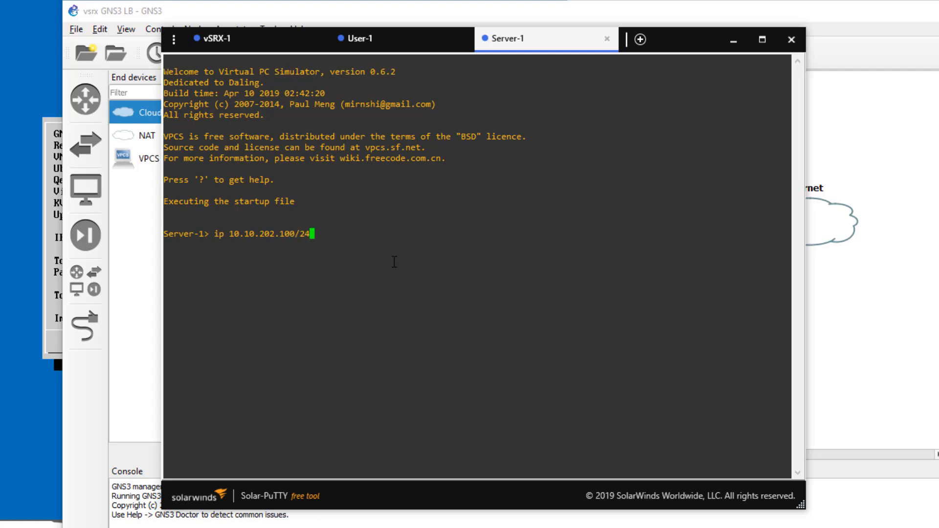
text(10.10.202.254)
key(Return)
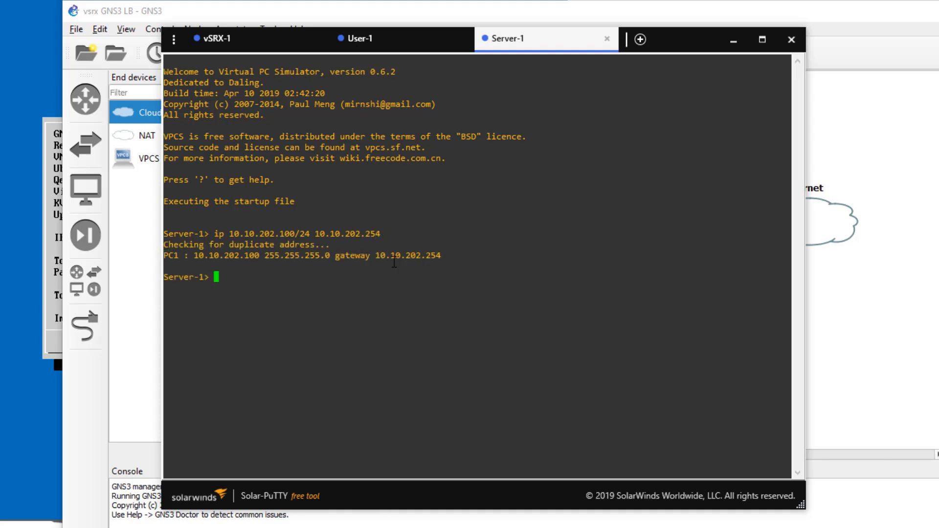
text(ip dns 8.8.8.8)
key(Return)
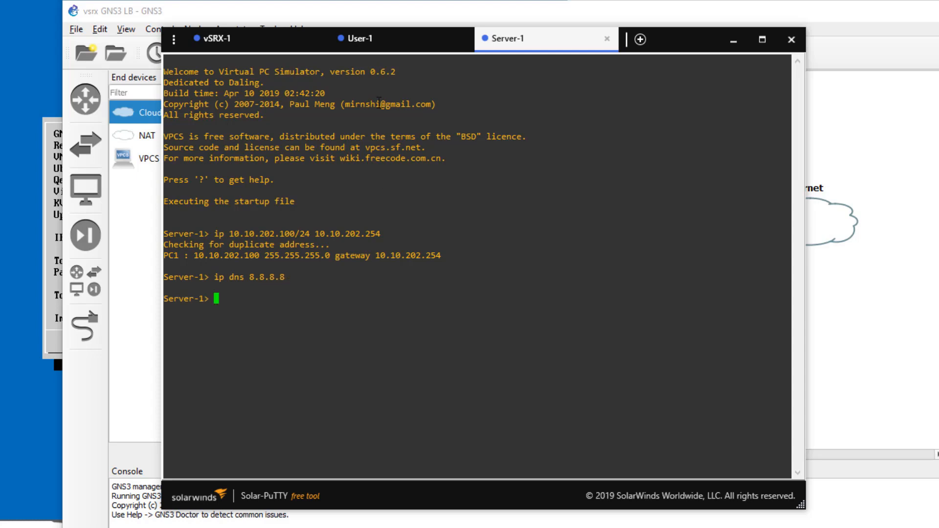
Step: Switch to the vSRX-1 console and enter configuration mode with 'configure'
click(382, 45)
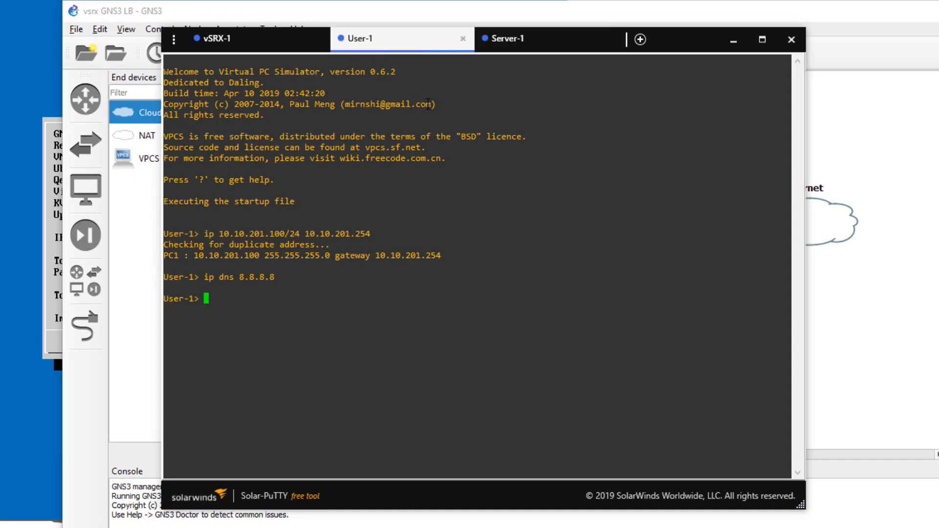
click(240, 43)
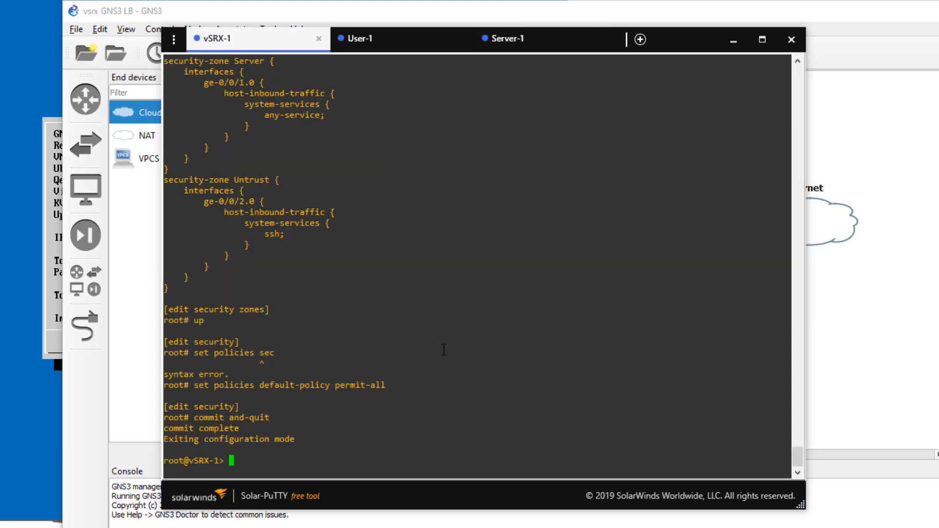
text(configure)
key(Return)
Step: Enter the source NAT rule set inet-access under security nat source
text(e)
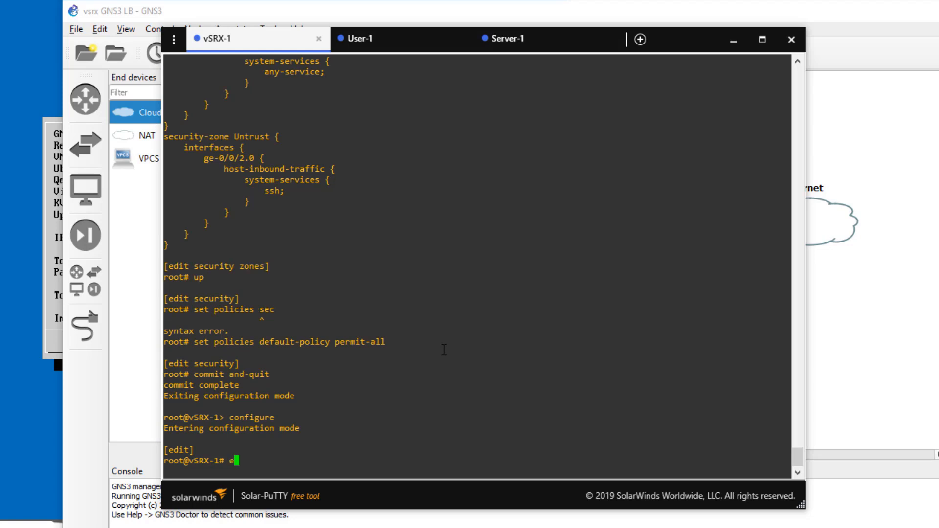
text(dit so)
key(Return)
text(security nat )
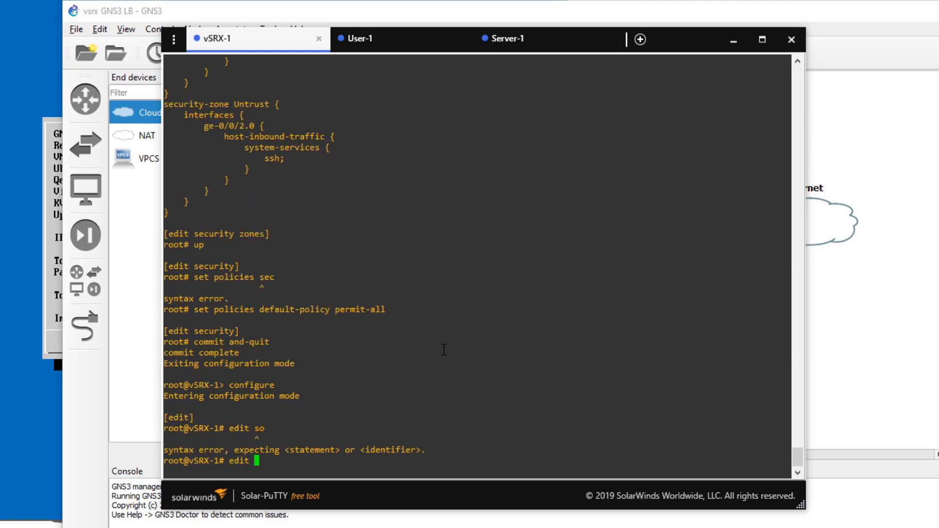
text(source )
text(e)
text(ule-set inet-acce)
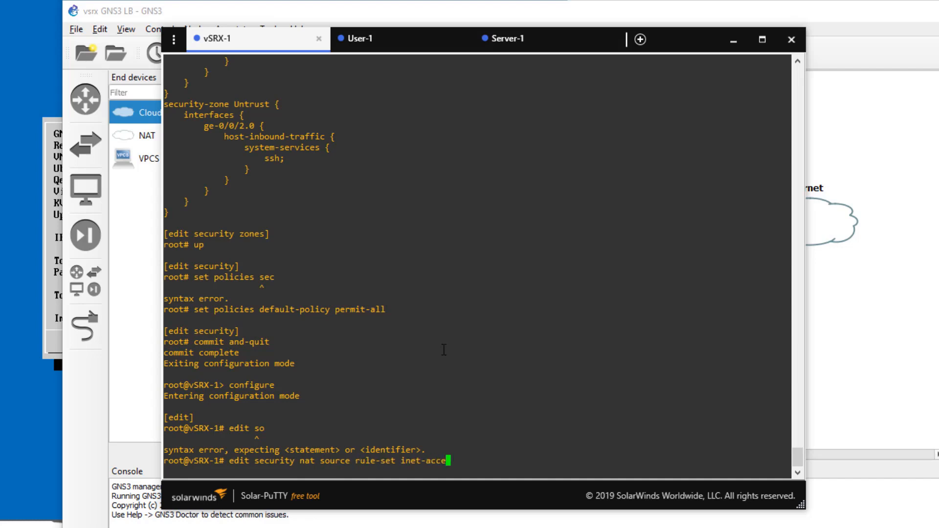
text(ss)
key(Return)
Step: Set the rule set's from-zones to Users and Server and its to-zone to Untrust
text(set f)
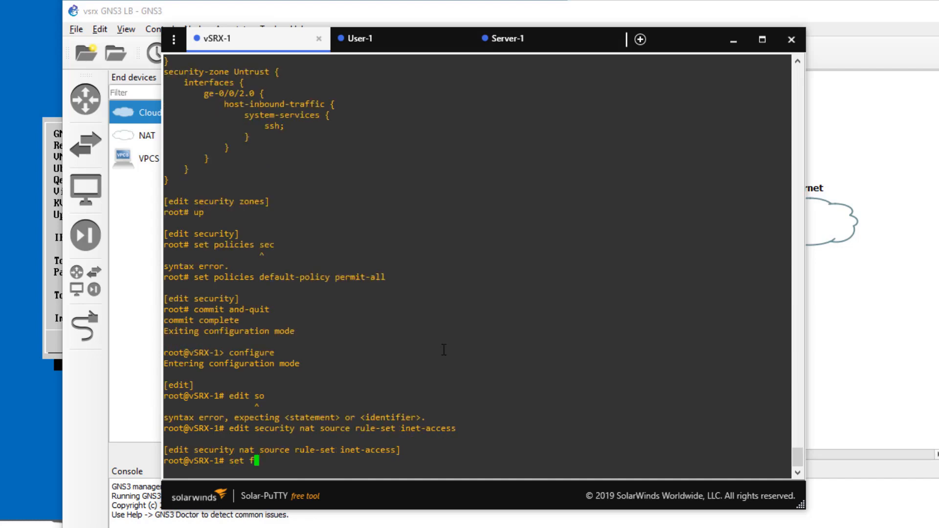
text(rom zone U)
key(space)
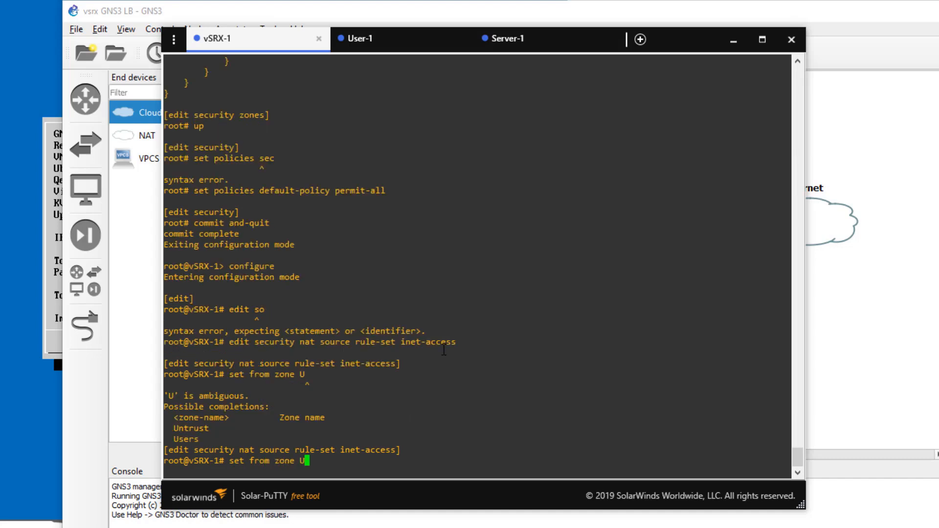
text(sers)
key(Return)
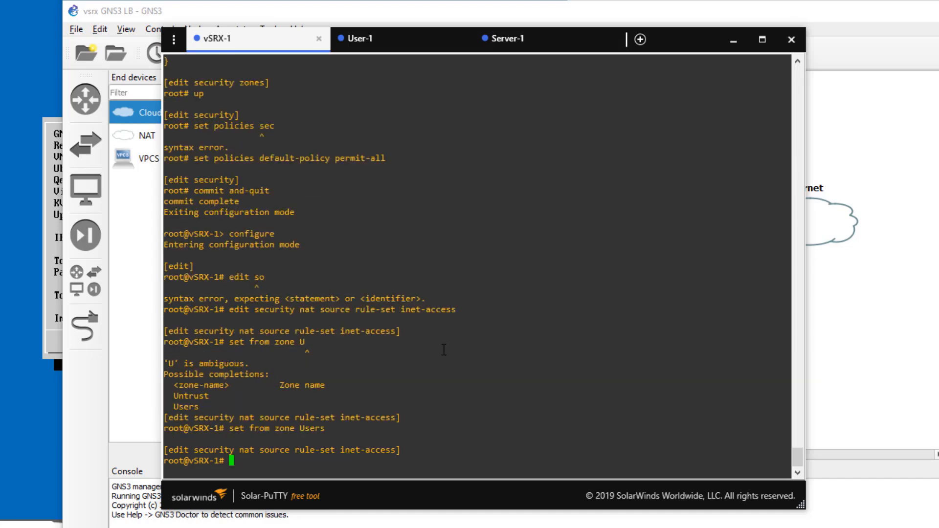
key(Up)
key(BackSpace)
key(BackSpace)
key(BackSpace)
key(BackSpace)
key(BackSpace)
text(Server)
key(Return)
text(set to zone U)
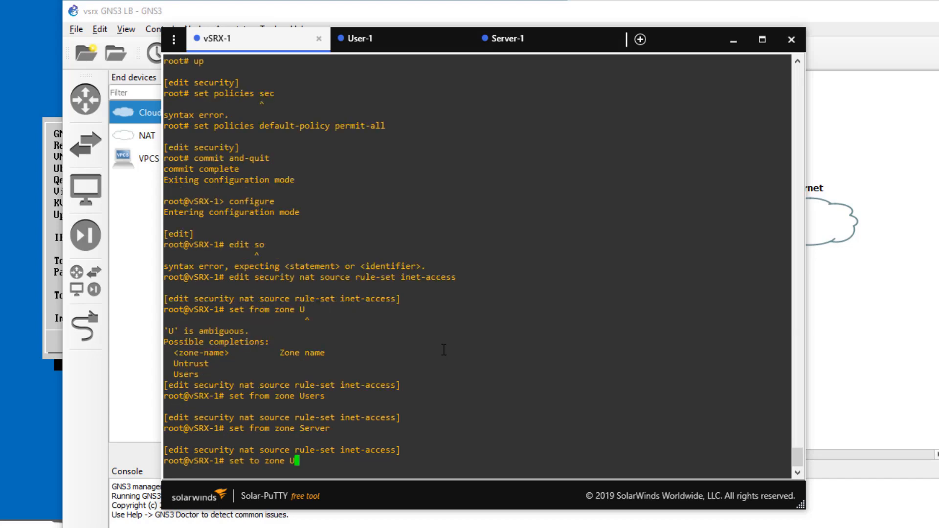
key(Tab)
text(ntrust)
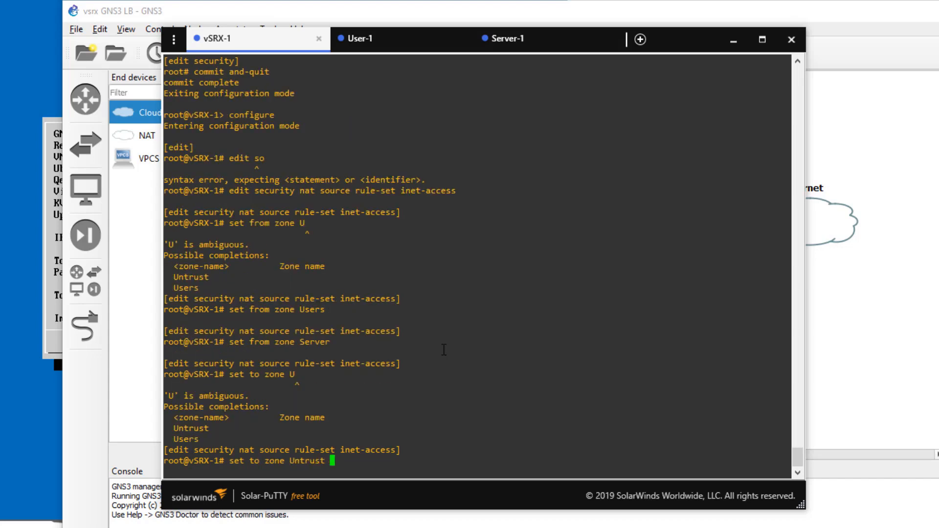
key(Return)
Step: Configure rule 123 to match source-address 0/0 with interface source-nat, then commit and-quit
text(edit rule )
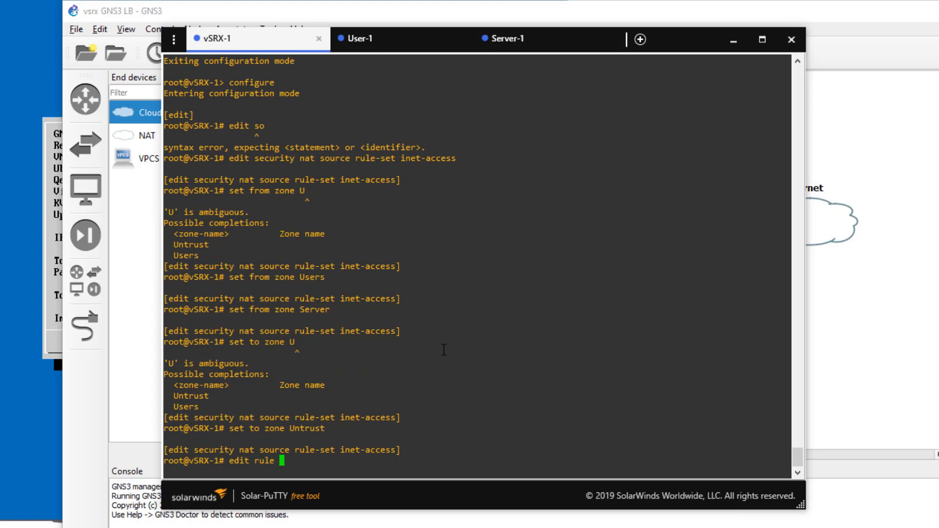
text(123)
text(set )
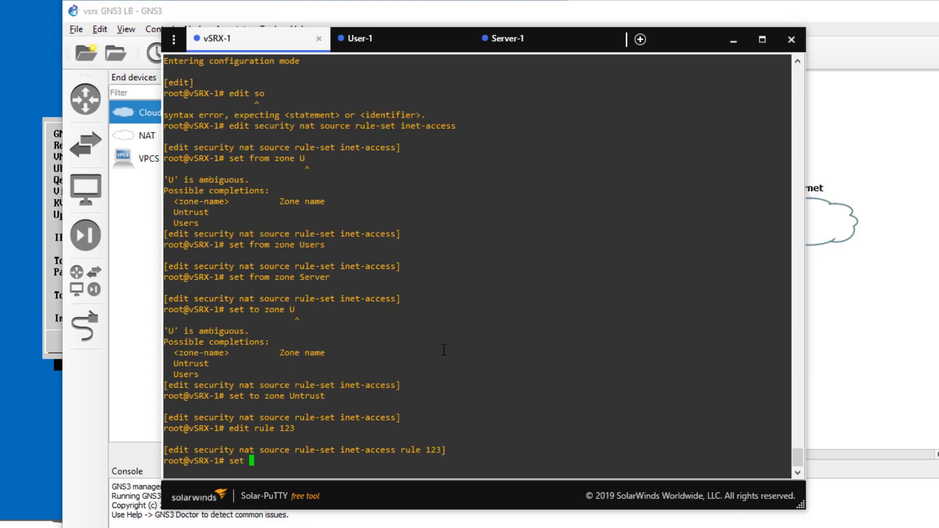
text(match source-address 0/0)
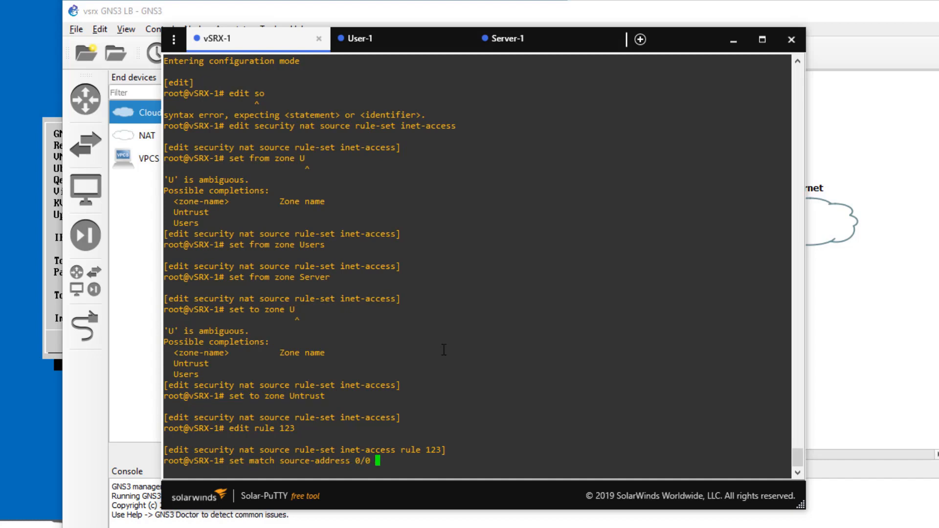
key(Return)
text(set then source-nat )
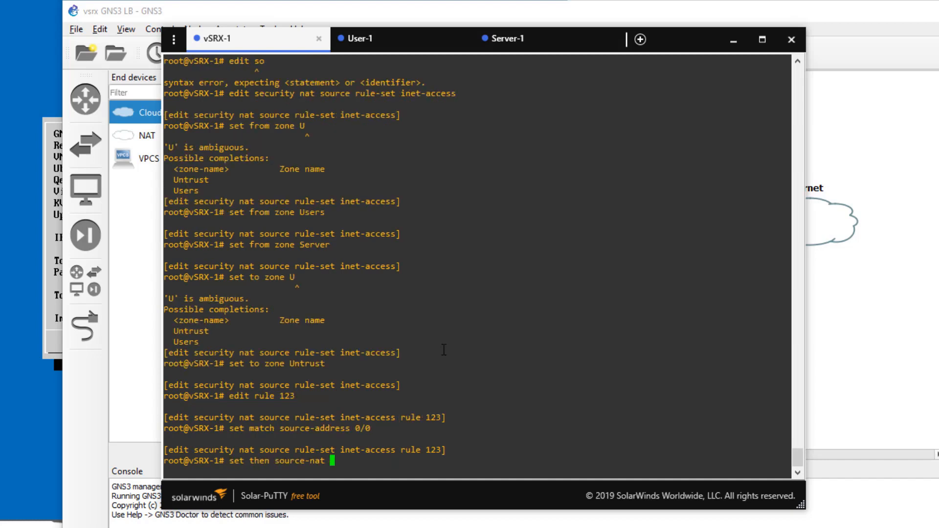
text(interface)
key(Return)
text(commit and-quit)
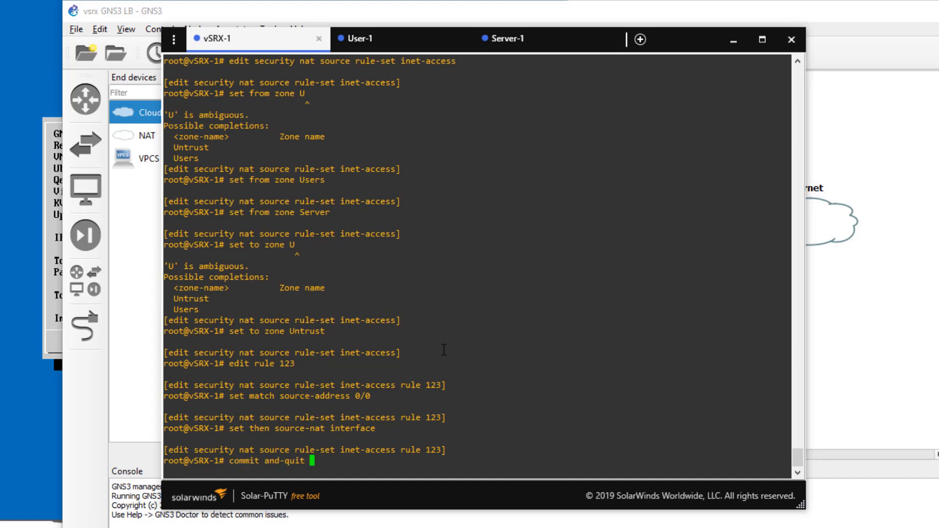
key(Return)
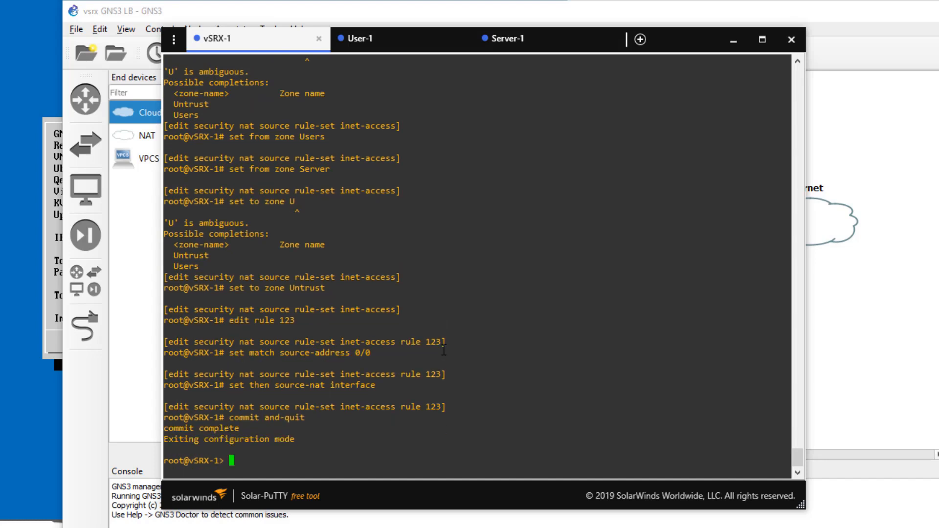
Step: Ping google.com from User-1's console, which fails with 'Cannot resolve google.com'
click(373, 43)
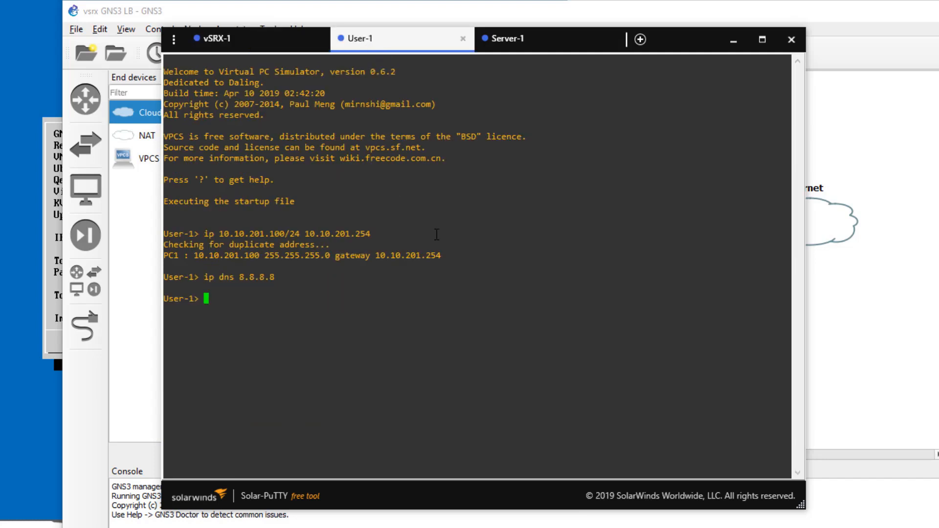
text(ping )
text(googl.ec)
text(om)
key(BackSpace)
key(BackSpace)
key(BackSpace)
key(BackSpace)
key(BackSpace)
text(e.com)
key(Return)
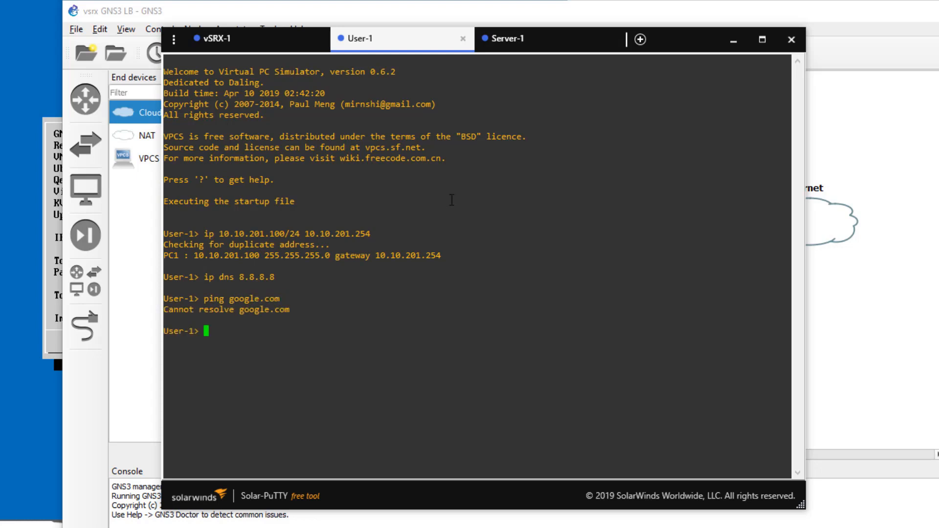
Step: On vSRX-1, add static route 0/0 with next-hop 10.10.10.254 and commit and-quit
click(247, 41)
scroll(450, 231, down, 6)
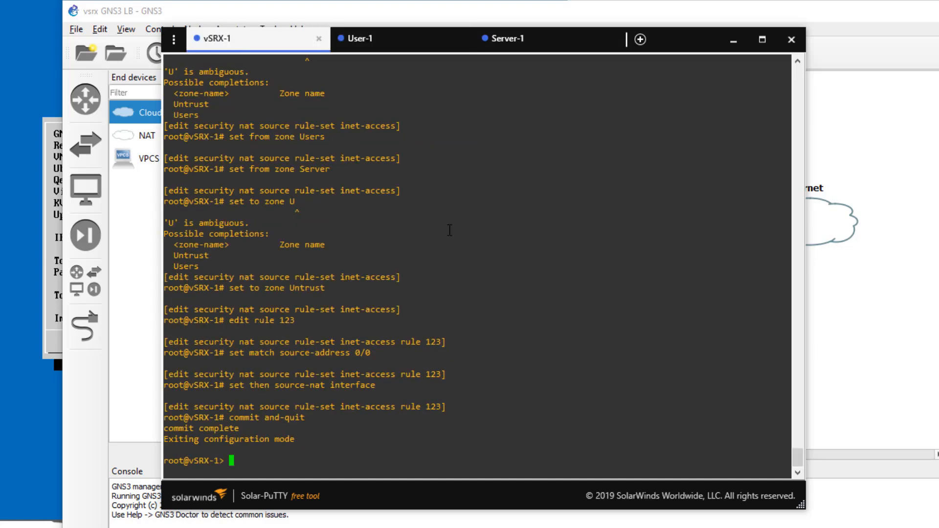
text(configure)
key(Return)
text(set ro)
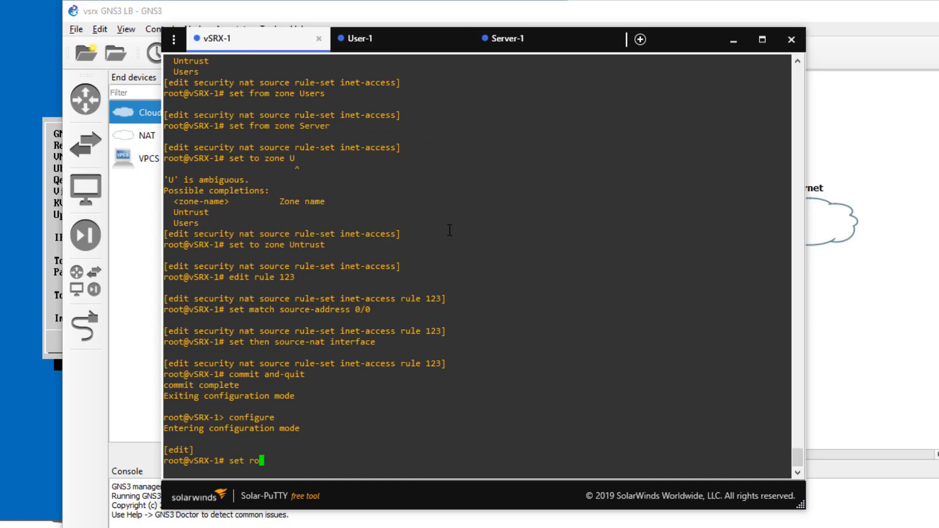
text(uting-options static route )
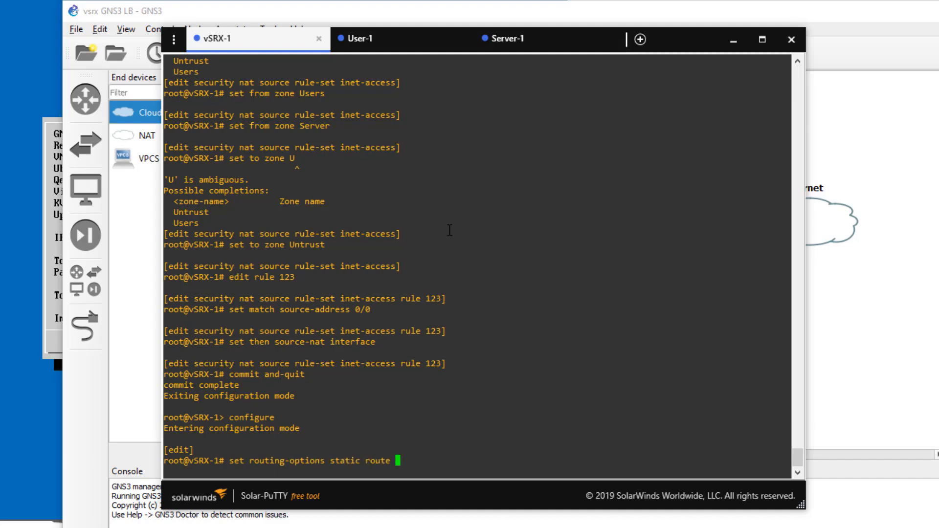
text(0/0 next-hop 10.10.10.254)
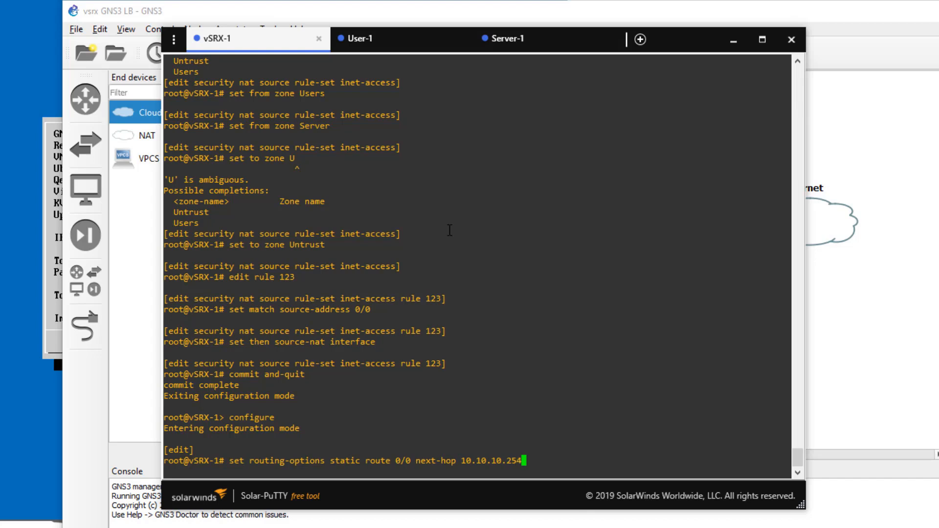
key(Return)
text(commit and-quit)
key(Return)
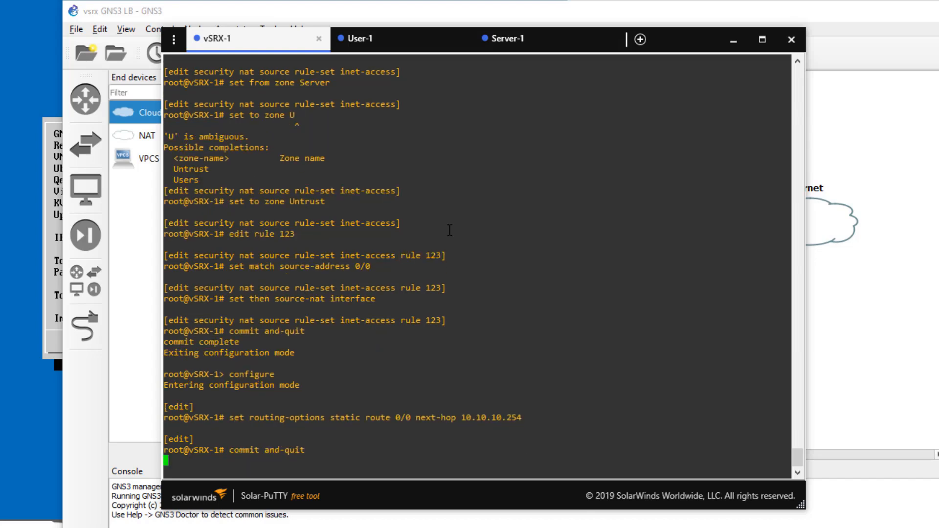
Step: Rerun the ping to google.com from User-1 and stop it after three replies
click(388, 40)
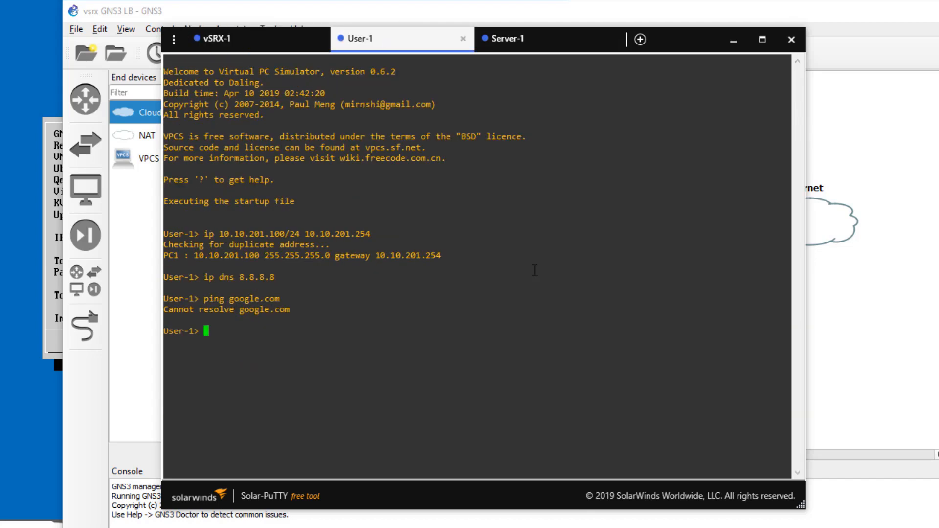
key(Up)
key(Return)
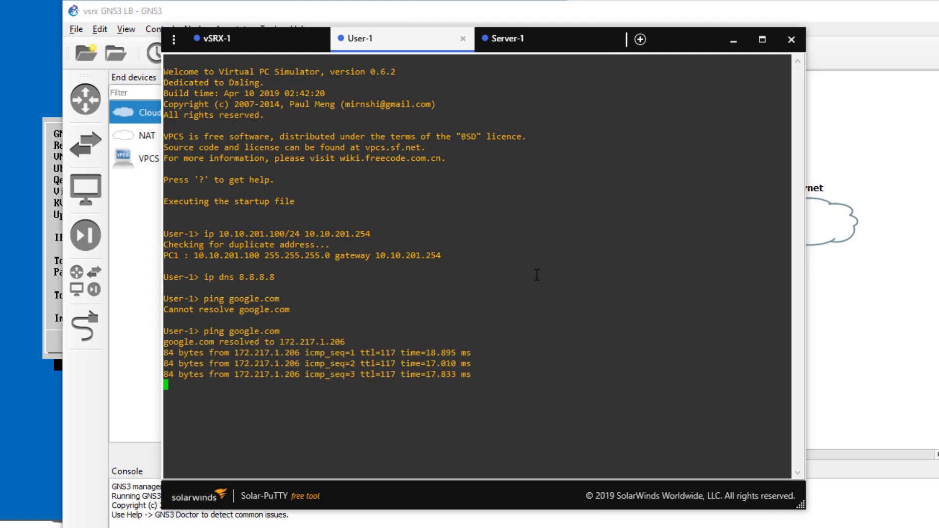
key(ctrl+c)
Step: Ping Server-1 at 10.10.202.100 twice, then bring the GNS3 project window forward
text(ping 10.1)
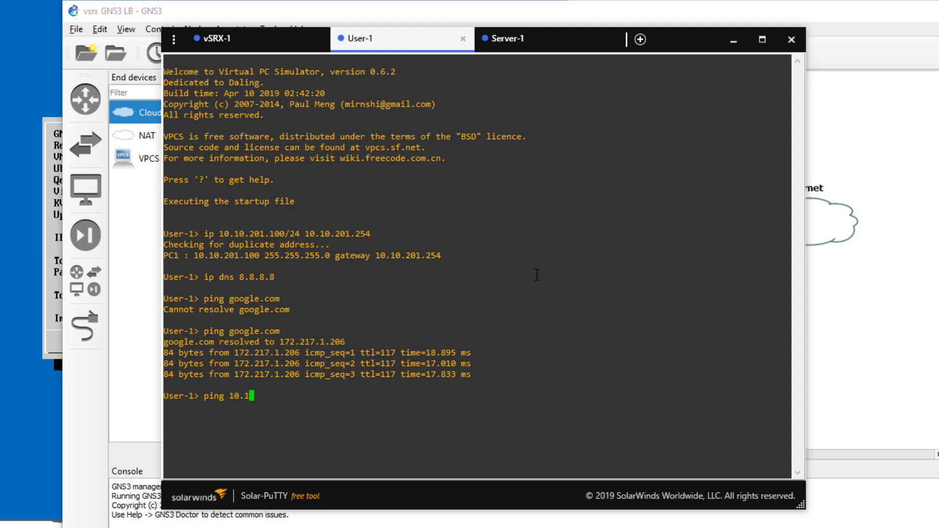
text(0.202.100)
key(Return)
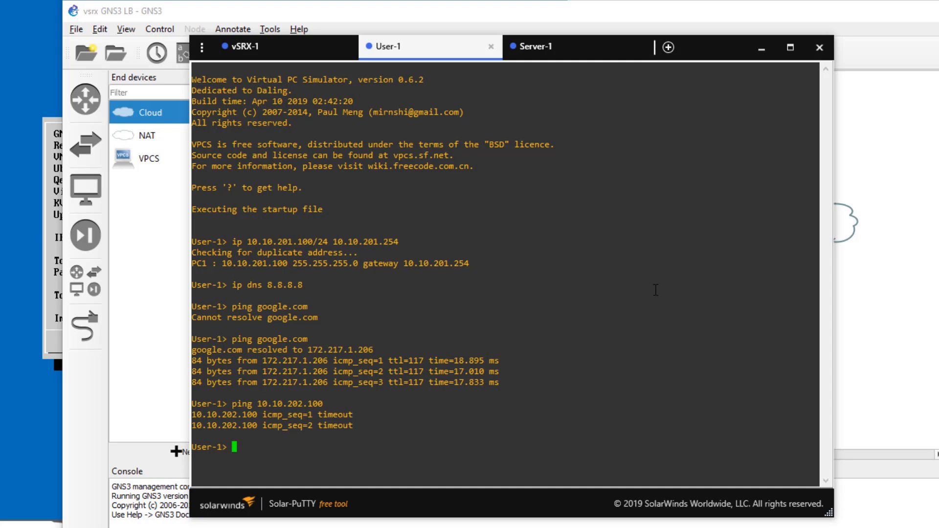
key(Up)
key(Return)
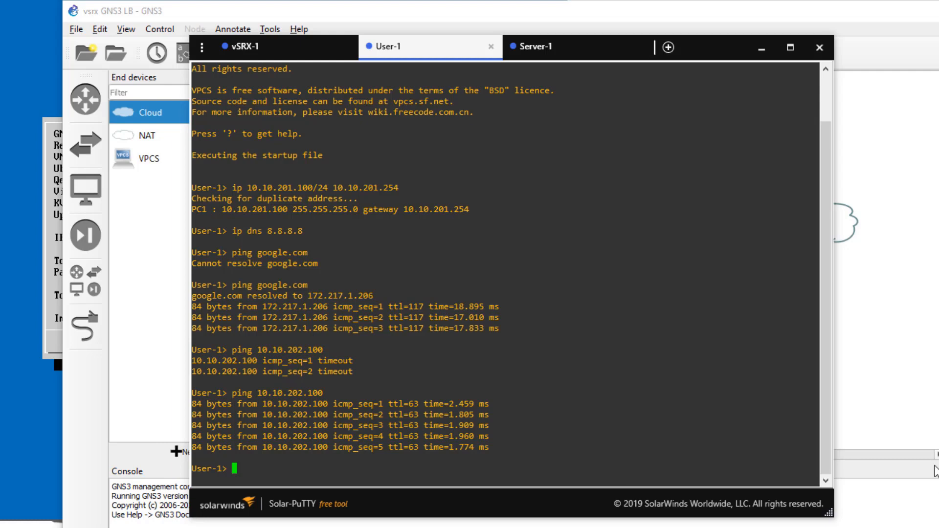
click(902, 387)
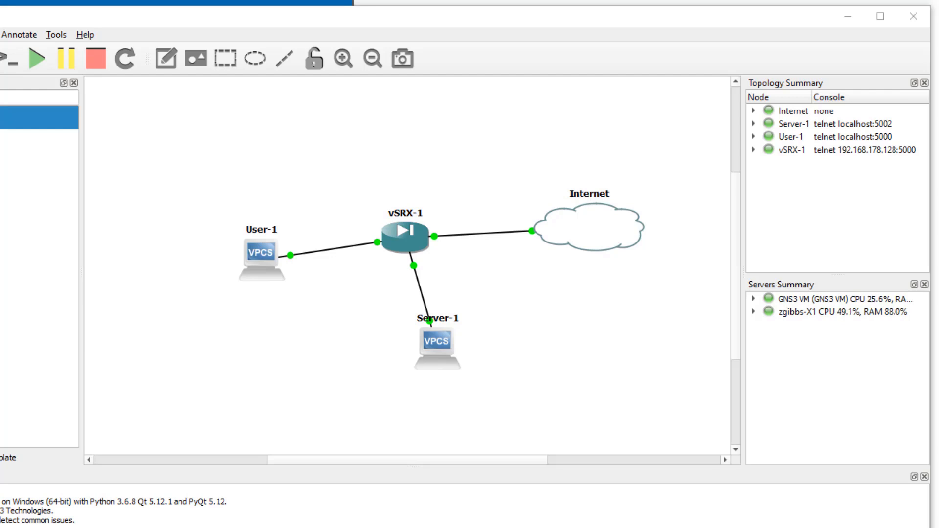
Step: Quick-connect over SSH to 10.10.1.50 as root and enter the account password
drag(491, 78, 444, 3)
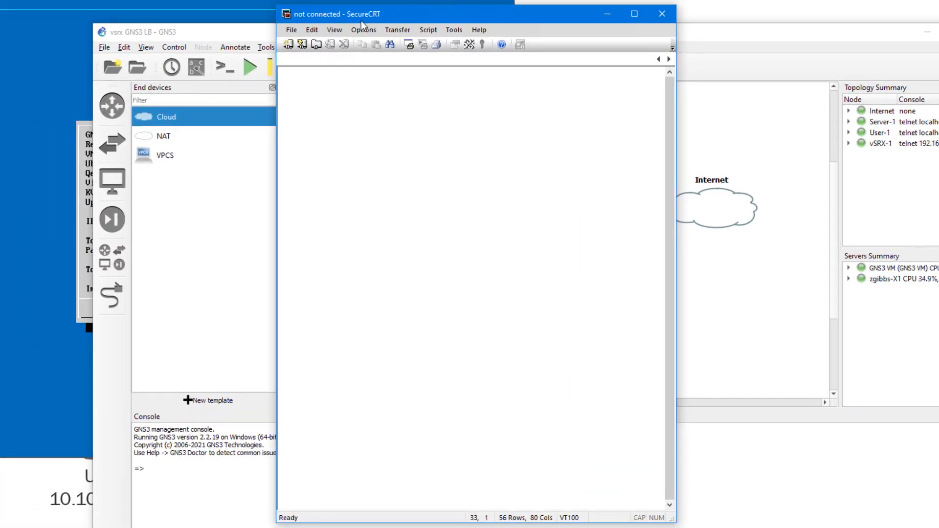
click(303, 44)
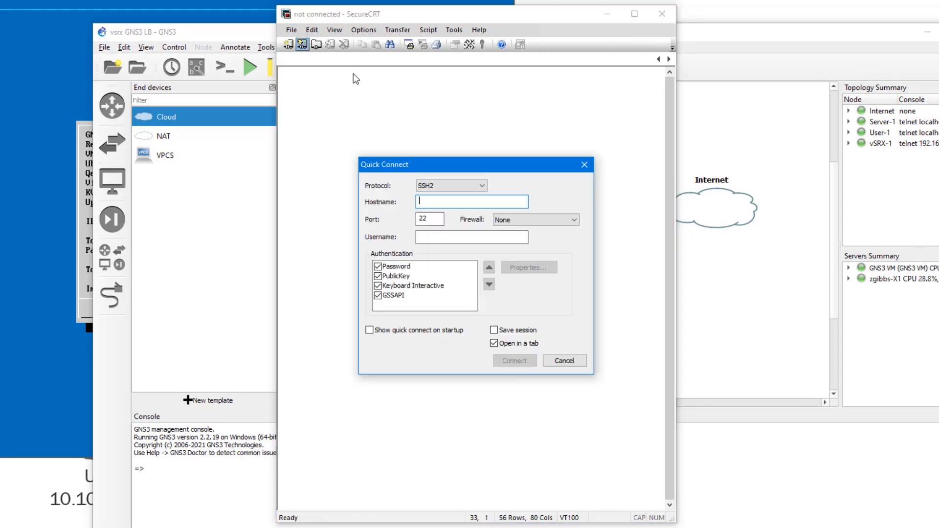
text(10.)
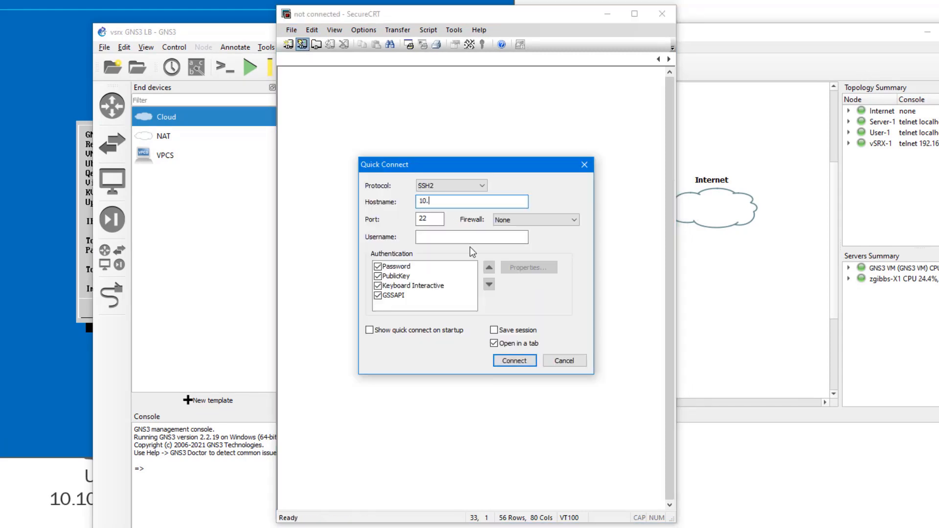
text(10.1.50)
key(Tab)
key(Tab)
key(Tab)
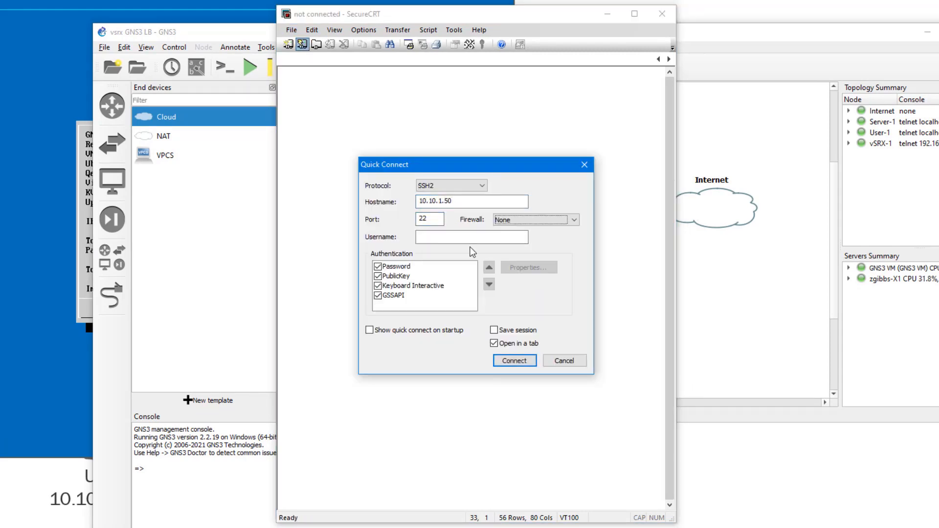
text(root)
key(Return)
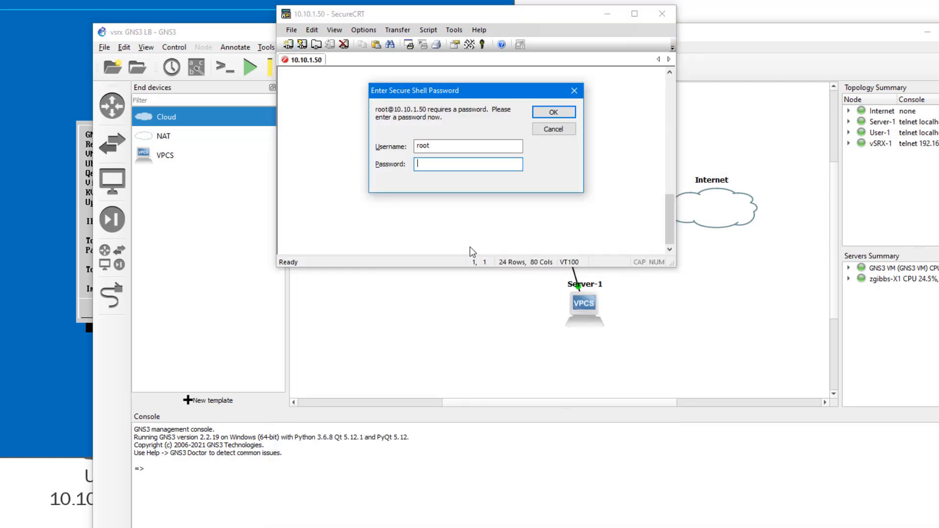
text(juniper123)
key(Return)
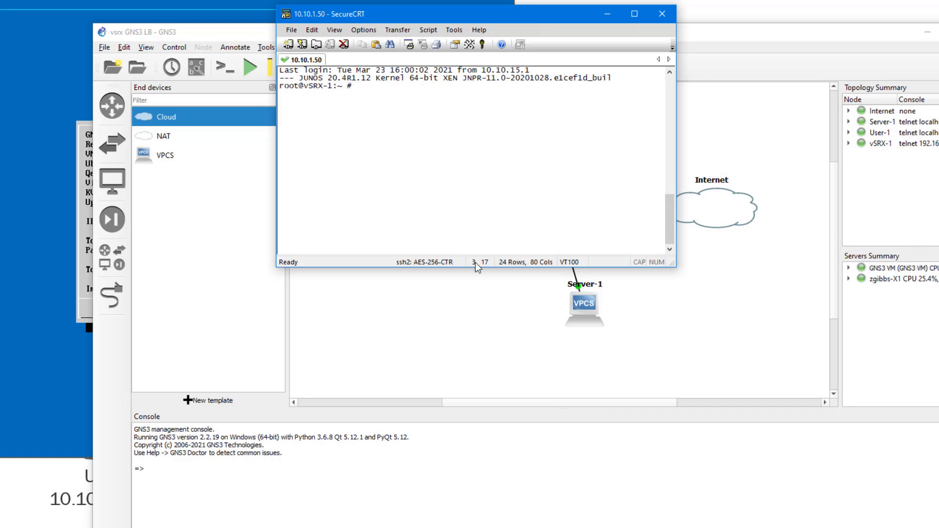
Step: Enlarge the terminal window and start the Junos CLI with 'cli'
drag(466, 270, 465, 481)
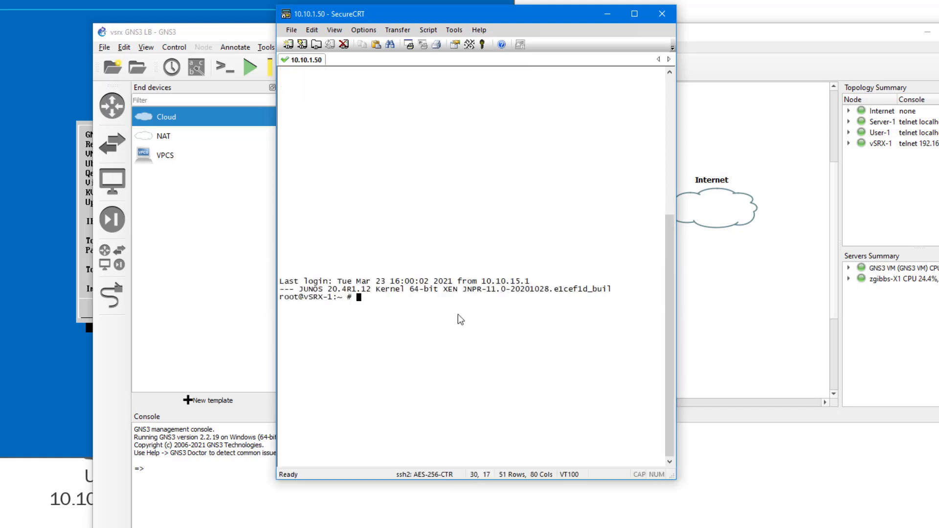
text(cli)
key(Return)
key(Return)
key(Return)
key(Return)
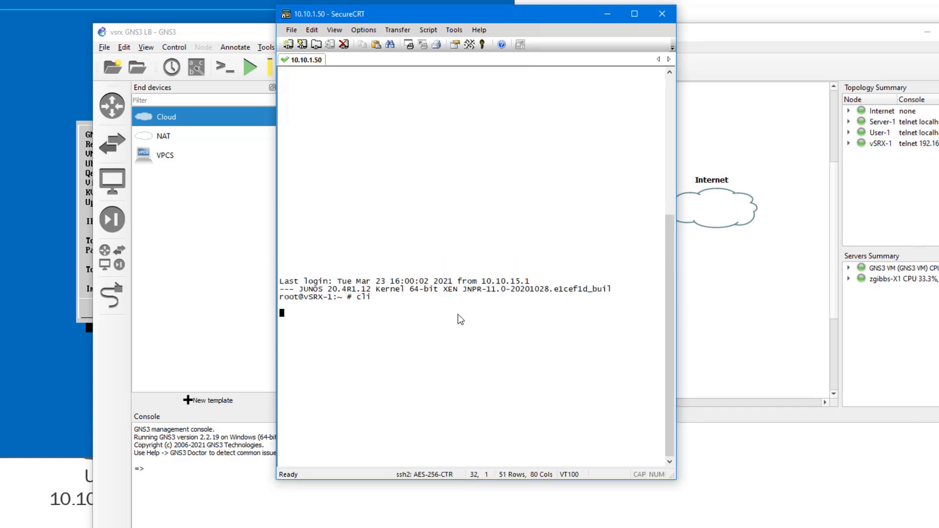